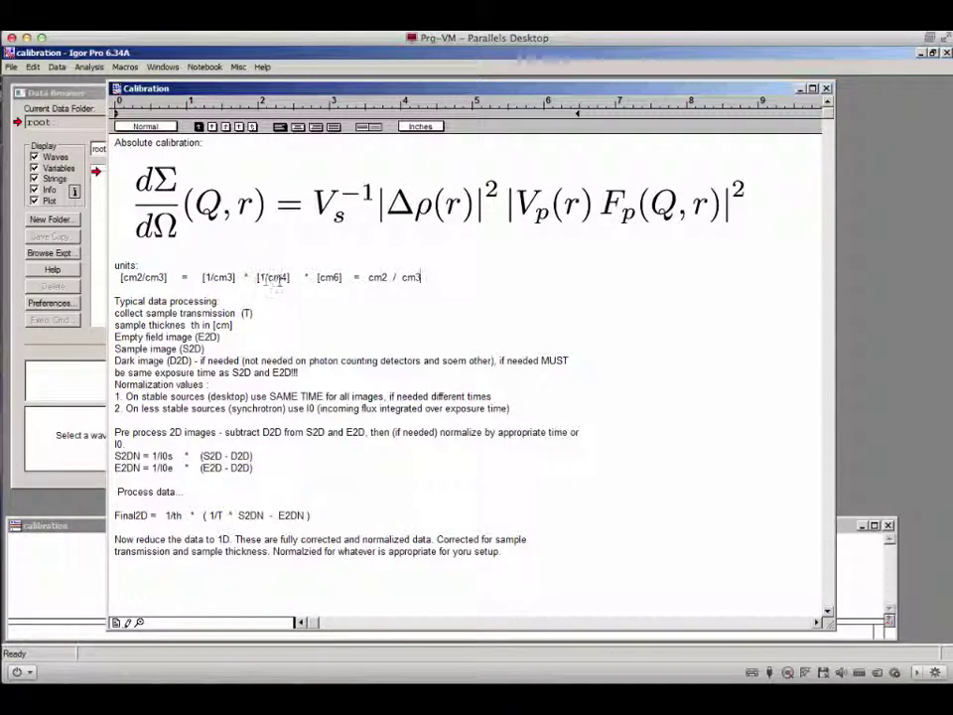
Append "= 1/cm" to the end of the units equation, after "cm2 / cm3".
{"action": "left_click", "coordinate": [287, 278]}
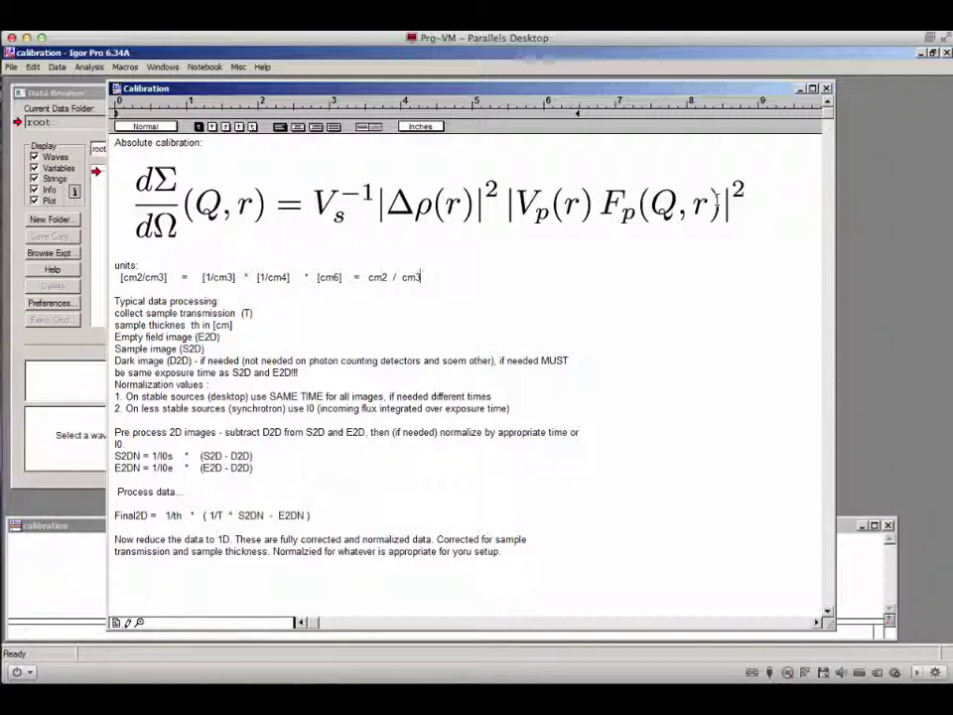
{"action": "scroll", "coordinate": [440, 258], "scroll_direction": "right", "scroll_amount": 1}
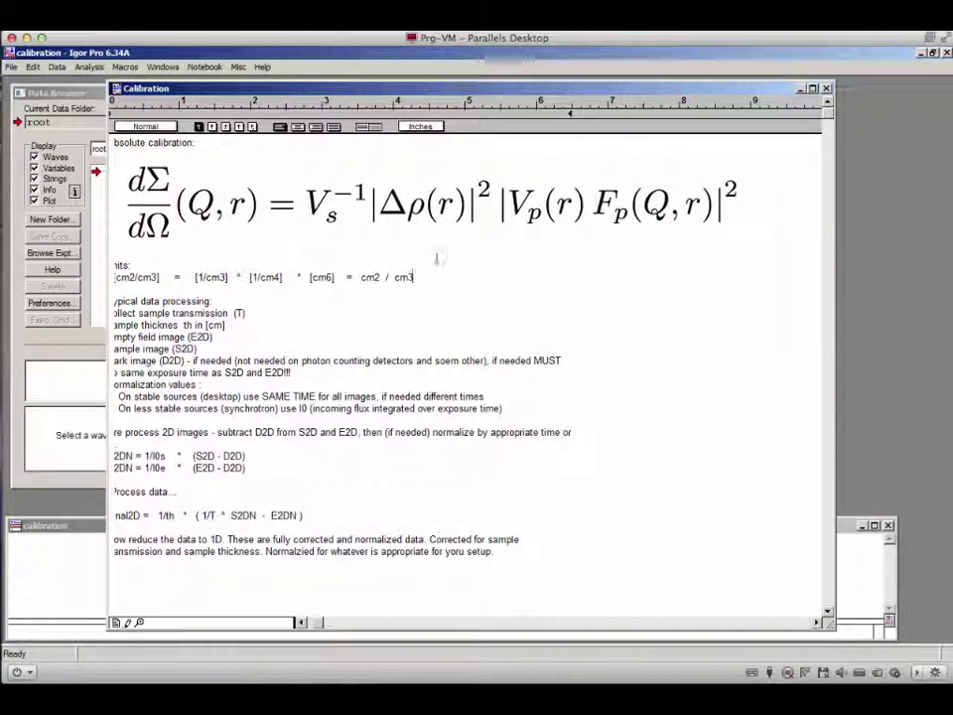
{"action": "scroll", "coordinate": [371, 278], "scroll_direction": "left", "scroll_amount": 1}
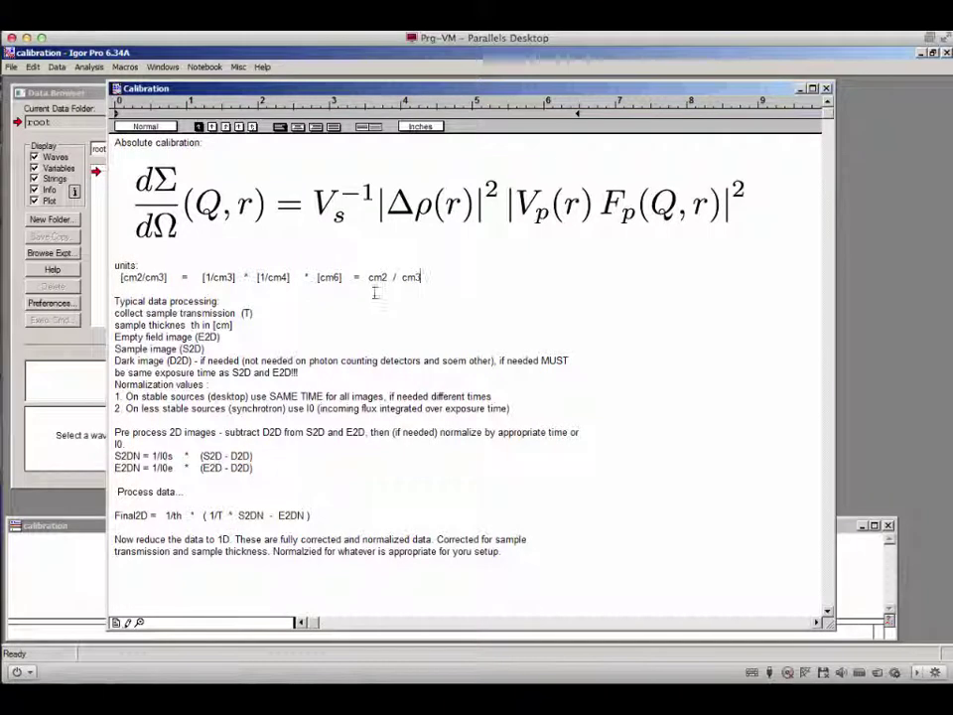
{"action": "double_click", "coordinate": [377, 278]}
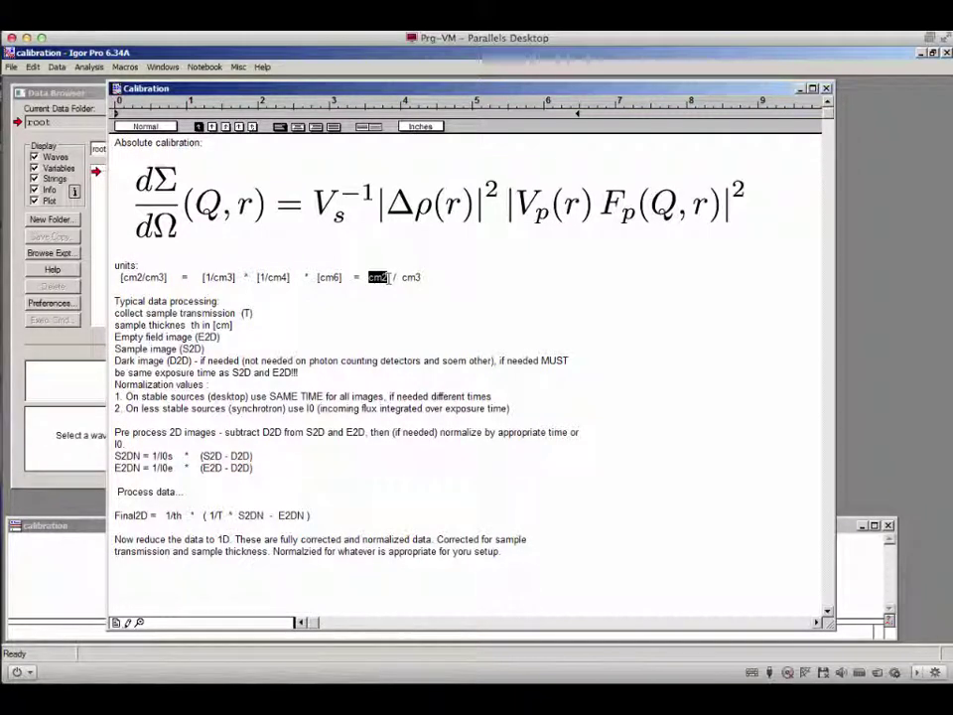
{"action": "double_click", "coordinate": [412, 278]}
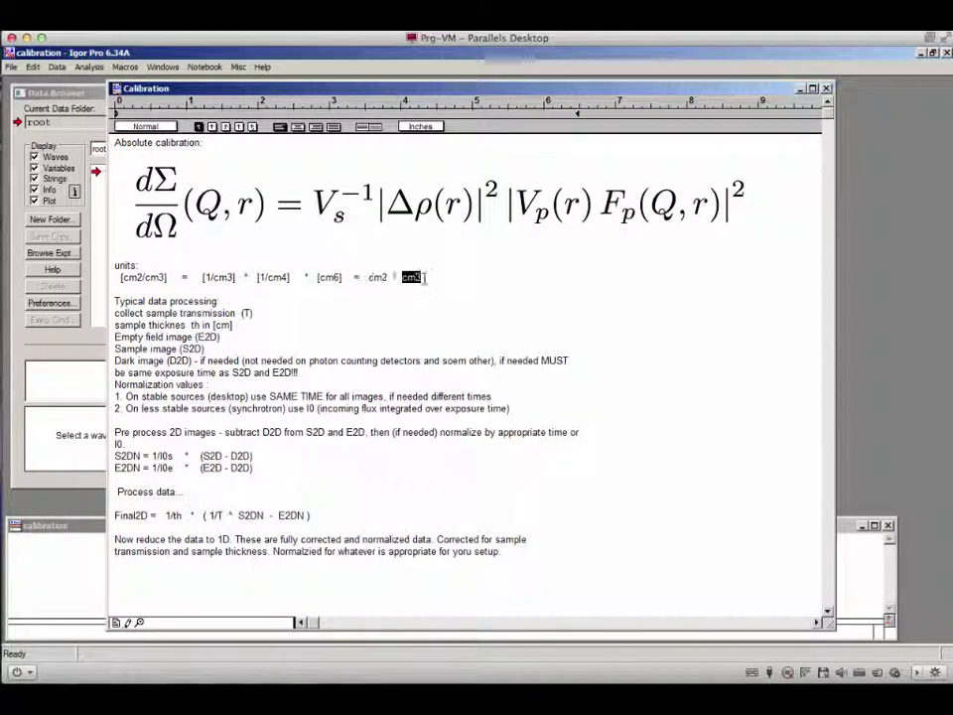
{"action": "left_click", "coordinate": [447, 278]}
{"action": "type", "text": "="}
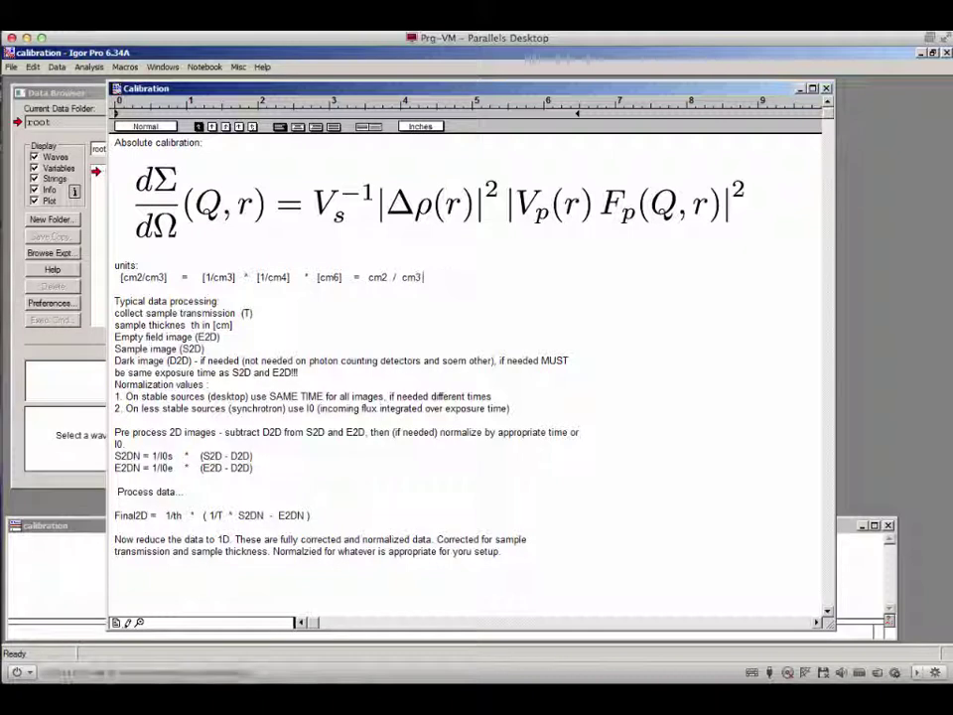
{"action": "type", "text": " 1/c"}
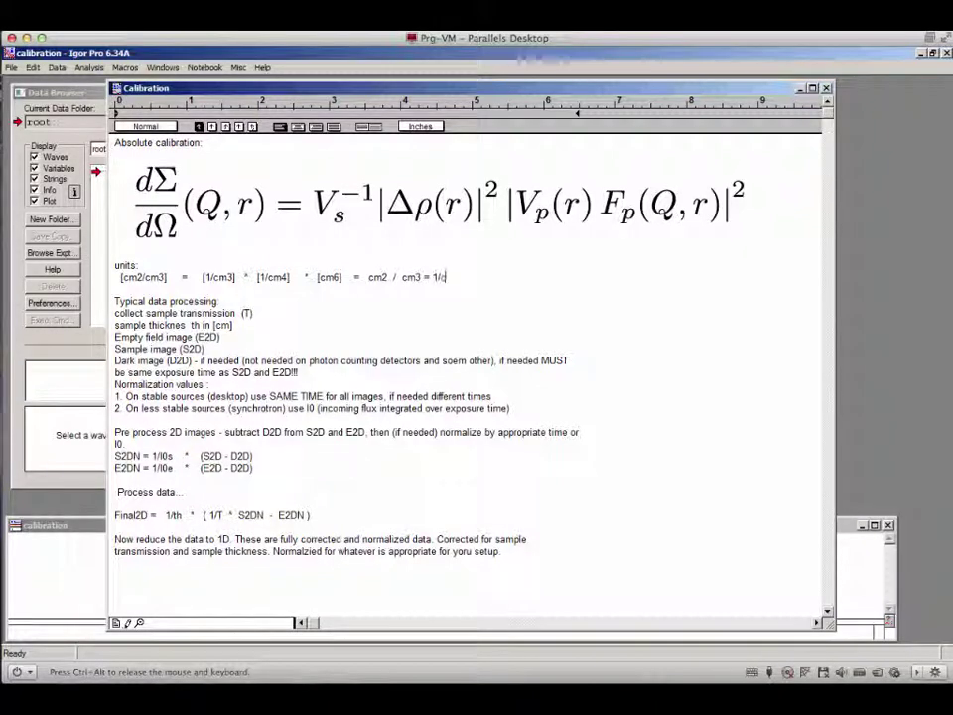
{"action": "type", "text": "m"}
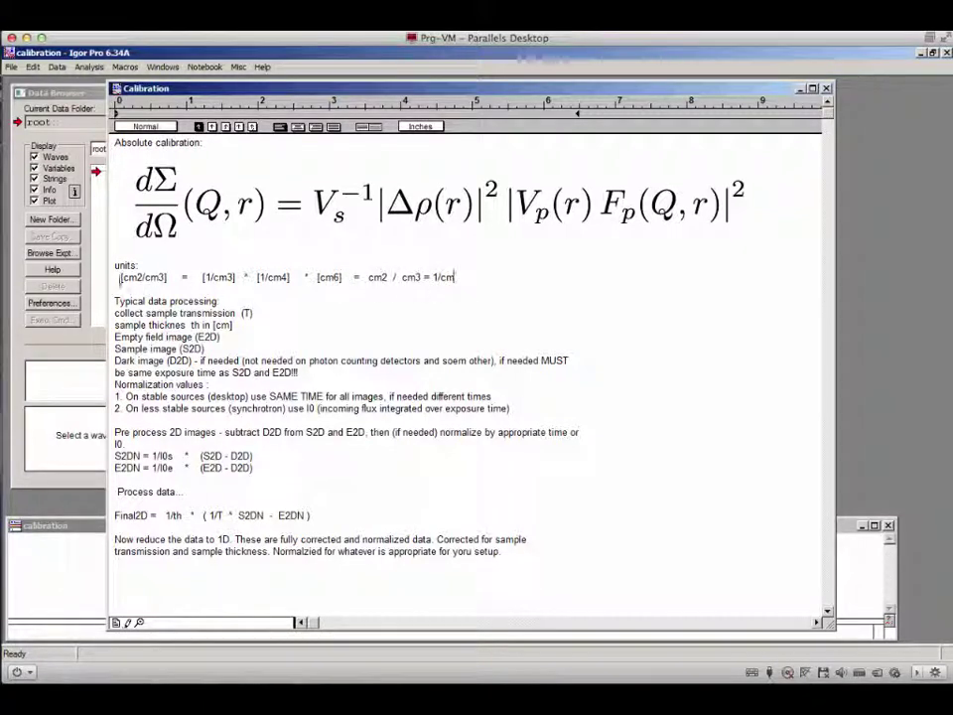
Review the cross-section units and the required inputs: sample transmission, sample thickness, empty field image and sample image.
{"action": "left_click_drag", "start_coordinate": [121, 278], "coordinate": [173, 278]}
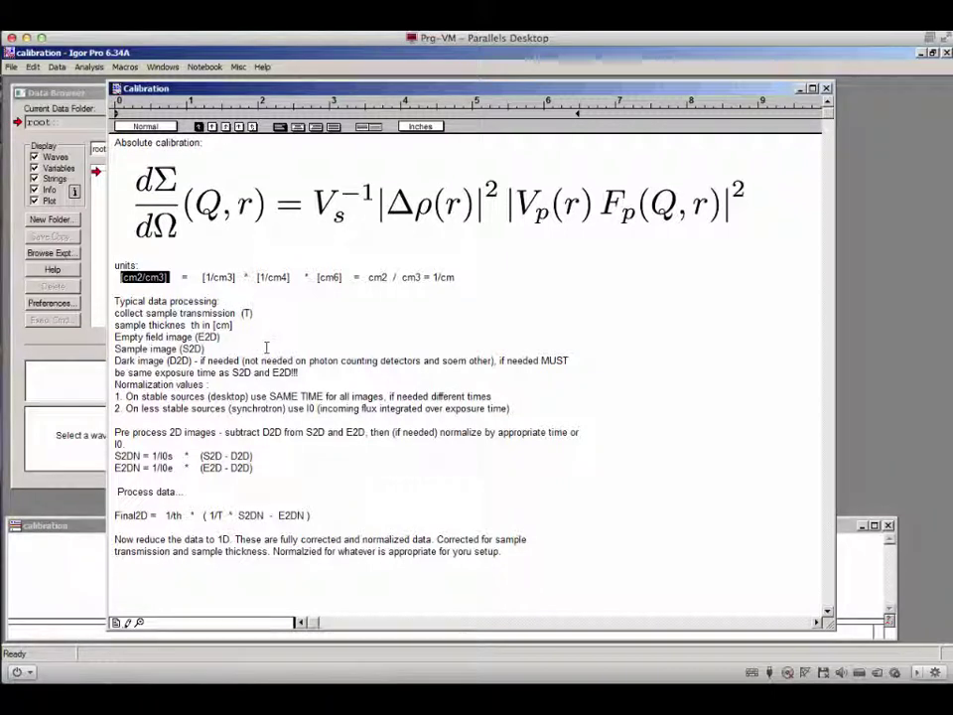
{"action": "left_click_drag", "start_coordinate": [114, 313], "coordinate": [236, 312]}
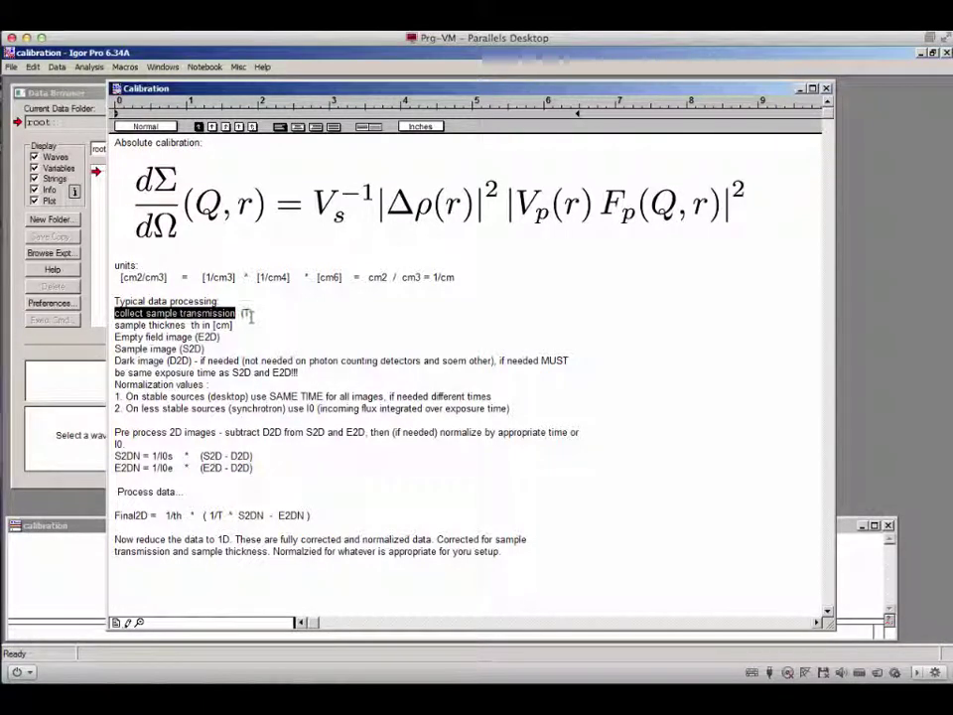
{"action": "left_click", "coordinate": [247, 313]}
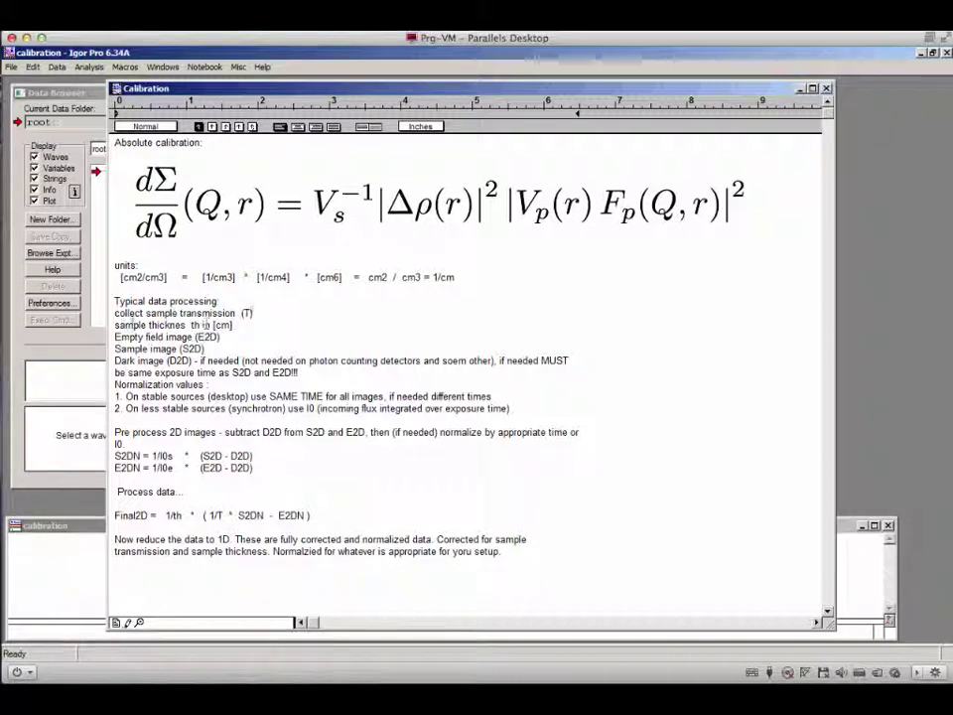
{"action": "left_click_drag", "start_coordinate": [114, 324], "coordinate": [186, 325]}
{"action": "left_click", "coordinate": [195, 326]}
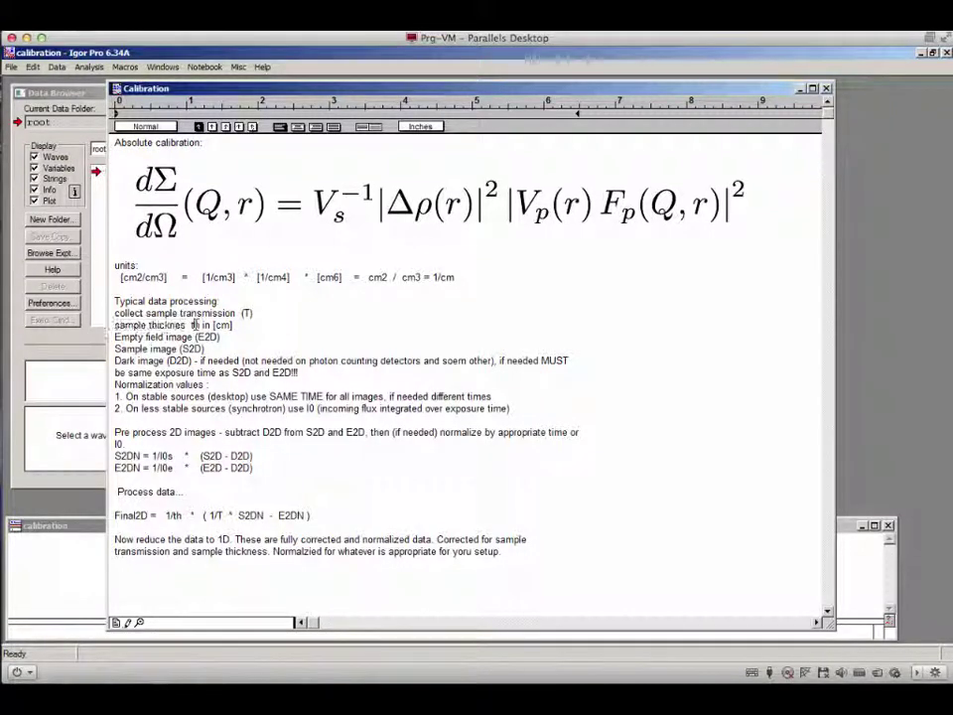
{"action": "double_click", "coordinate": [194, 325]}
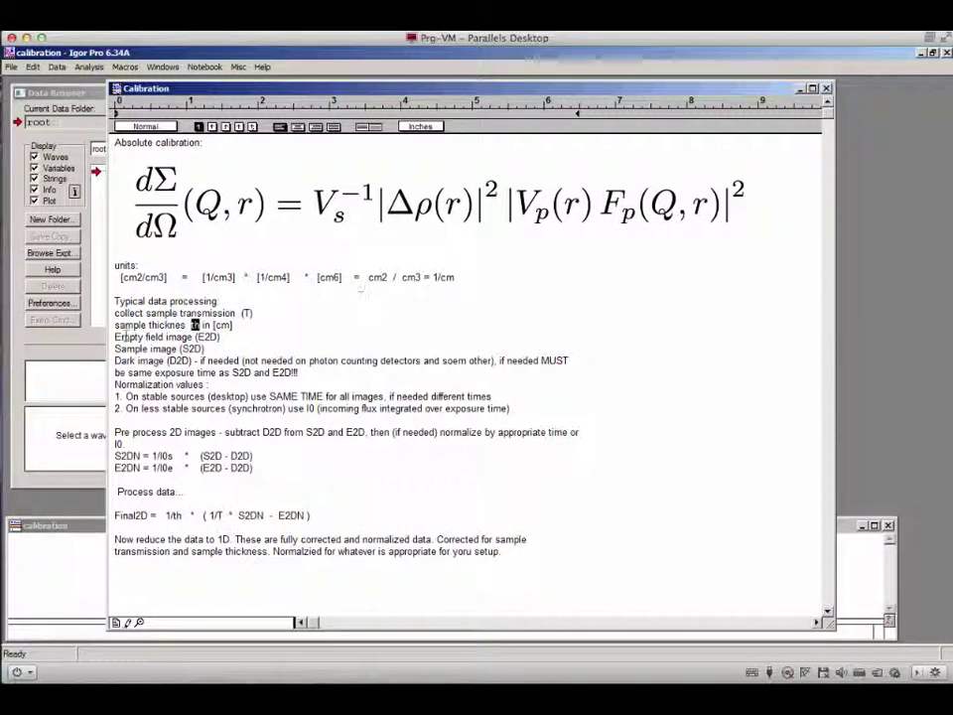
{"action": "left_click_drag", "start_coordinate": [115, 336], "coordinate": [171, 338]}
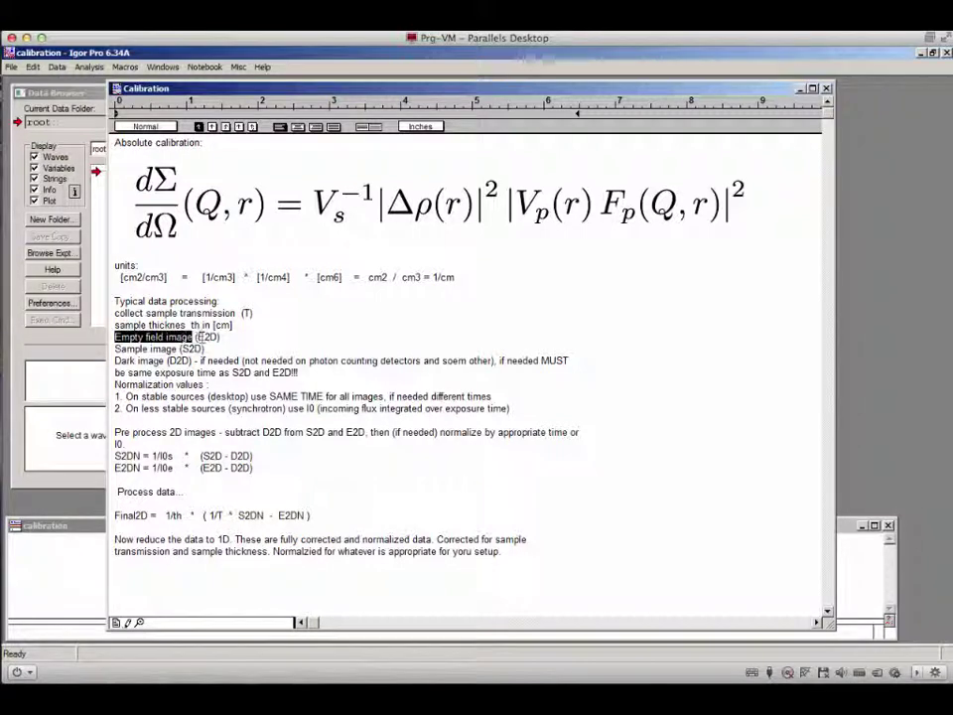
{"action": "double_click", "coordinate": [208, 338]}
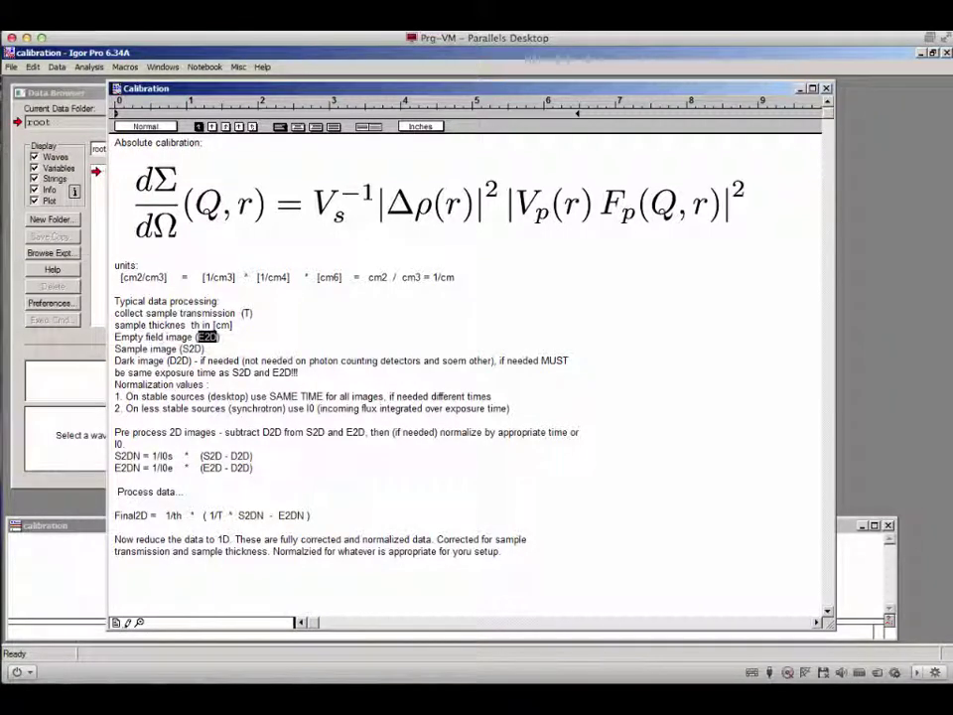
{"action": "left_click_drag", "start_coordinate": [115, 349], "coordinate": [181, 349]}
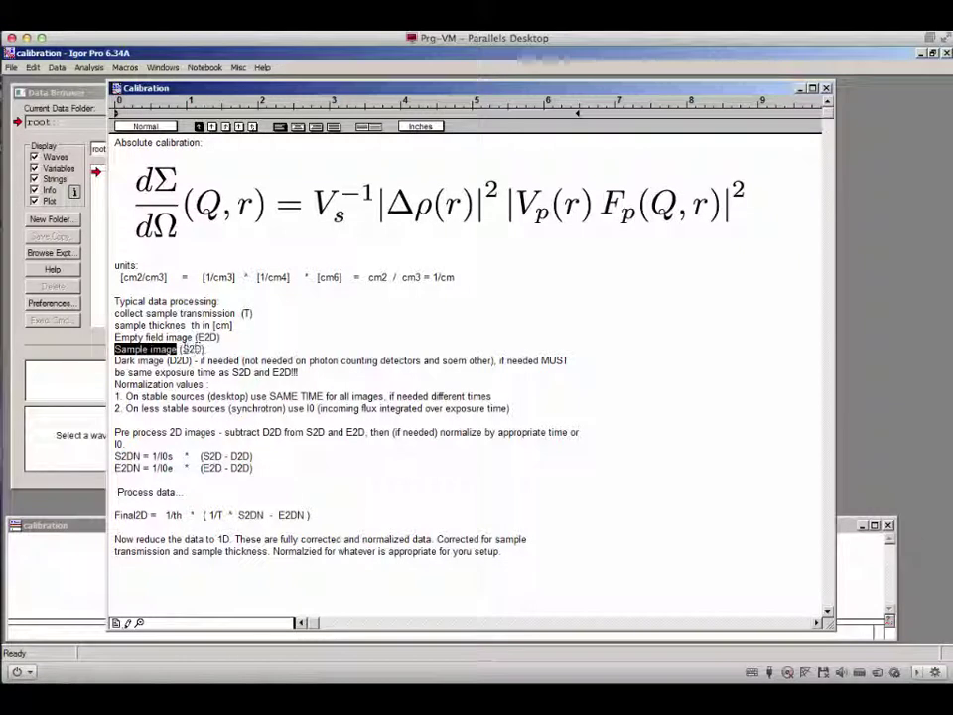
{"action": "double_click", "coordinate": [191, 350]}
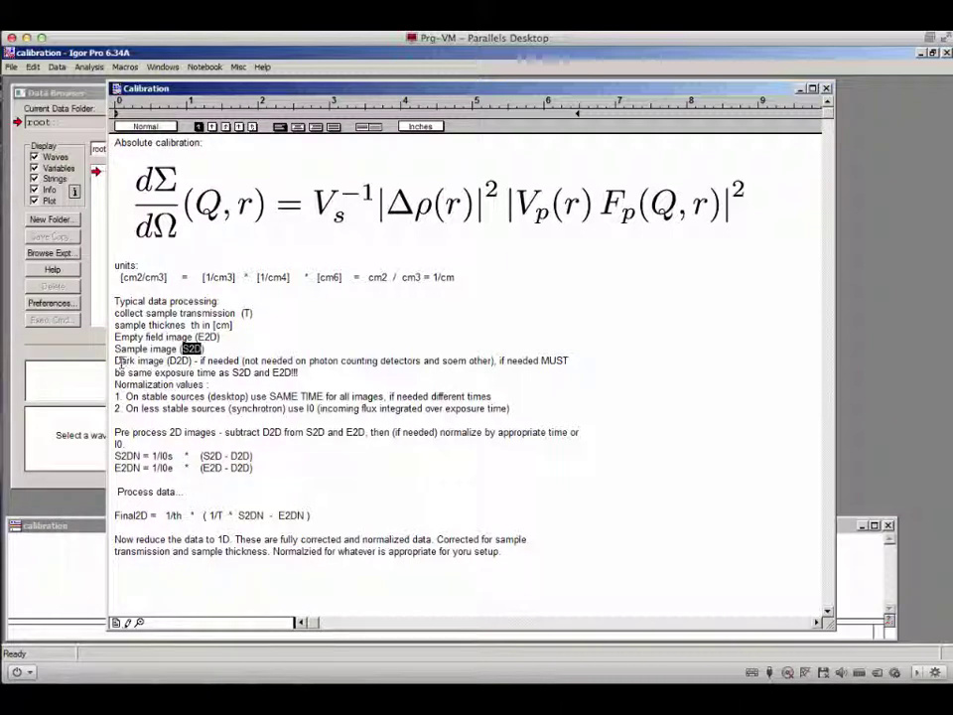
Correct the misspelled "soem" to "some" in the Dark image line.
{"action": "left_click_drag", "start_coordinate": [116, 361], "coordinate": [175, 362]}
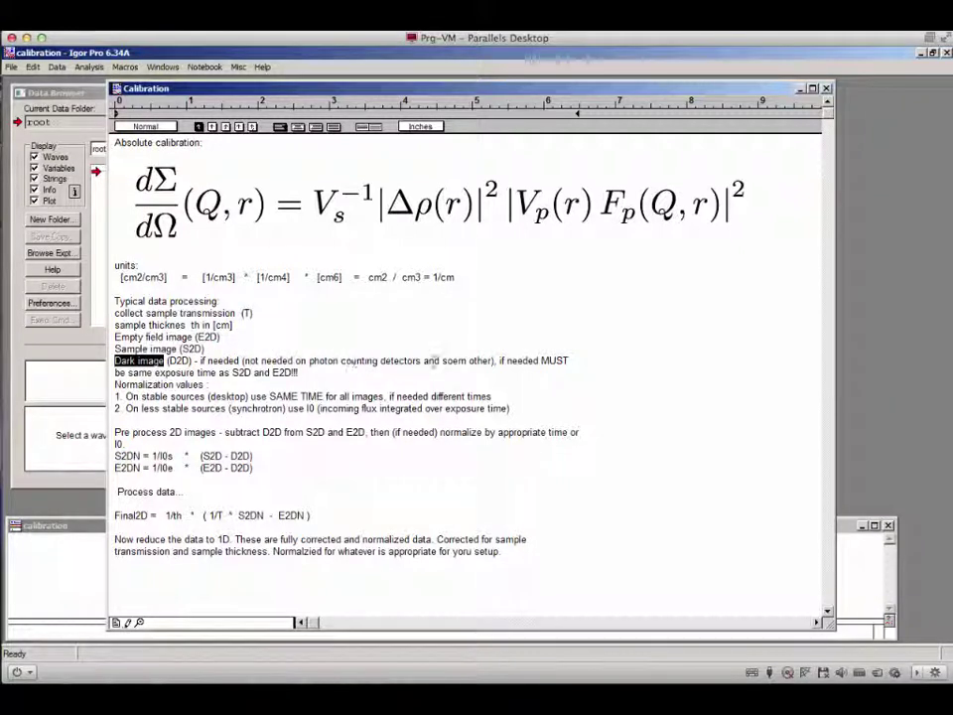
{"action": "left_click", "coordinate": [462, 372]}
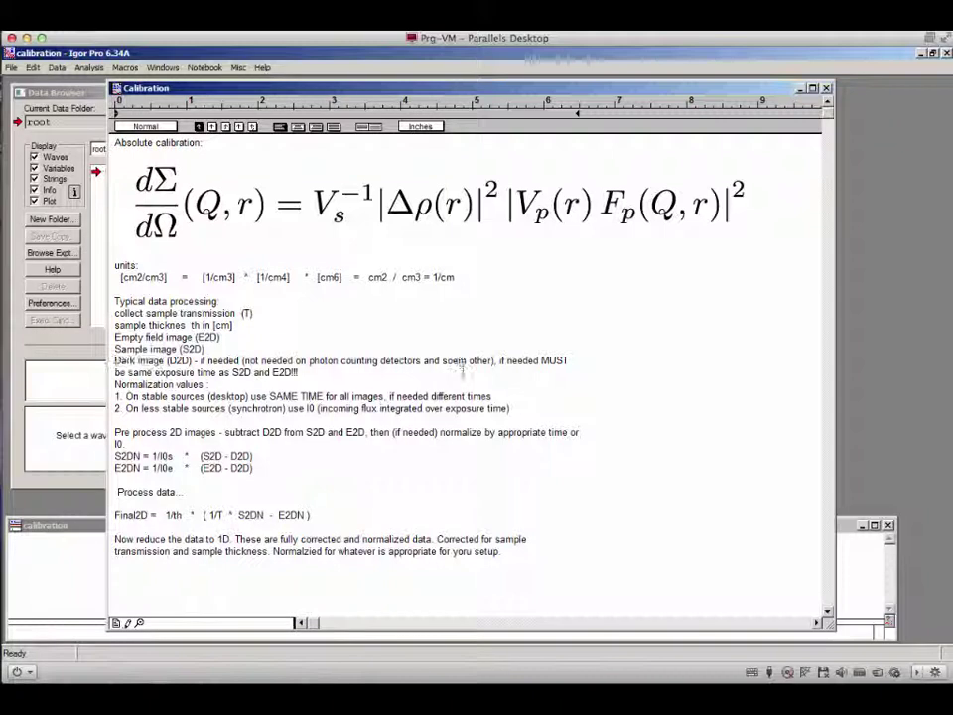
{"action": "left_click", "coordinate": [465, 363]}
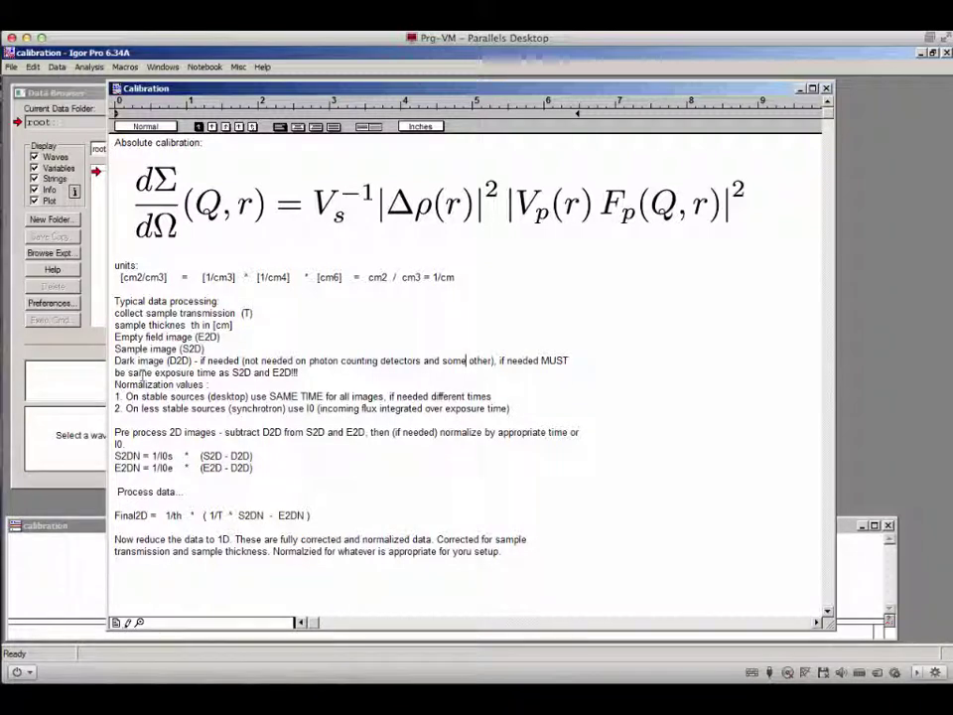
Review the dark image exposure-time requirement and the normalization values for the empty field and sample images, including I0.
{"action": "double_click", "coordinate": [241, 372]}
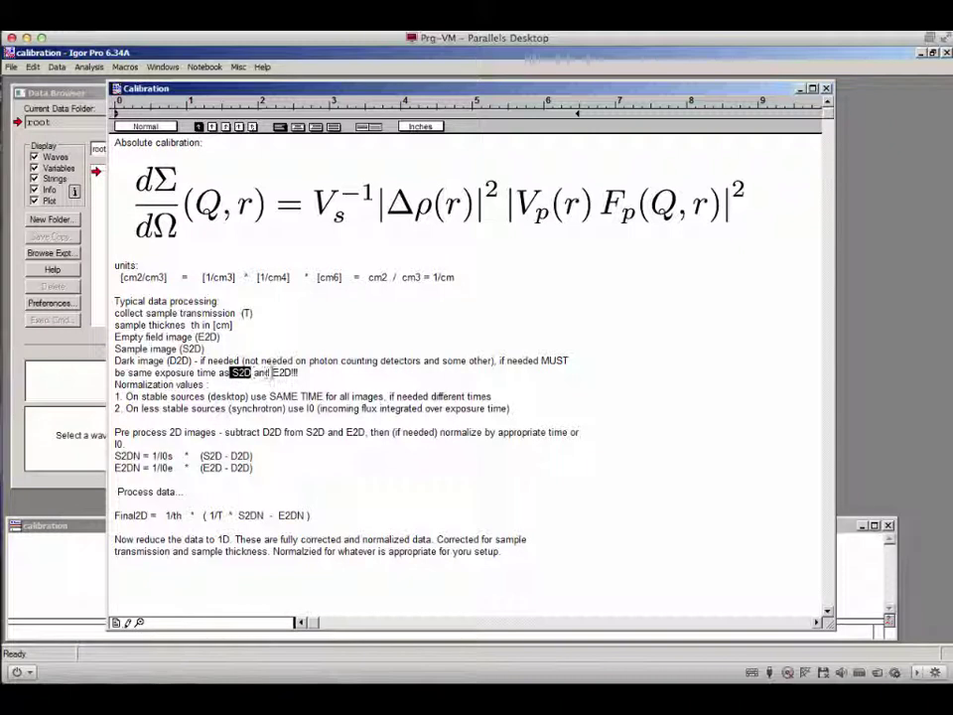
{"action": "left_click_drag", "start_coordinate": [272, 372], "coordinate": [292, 372]}
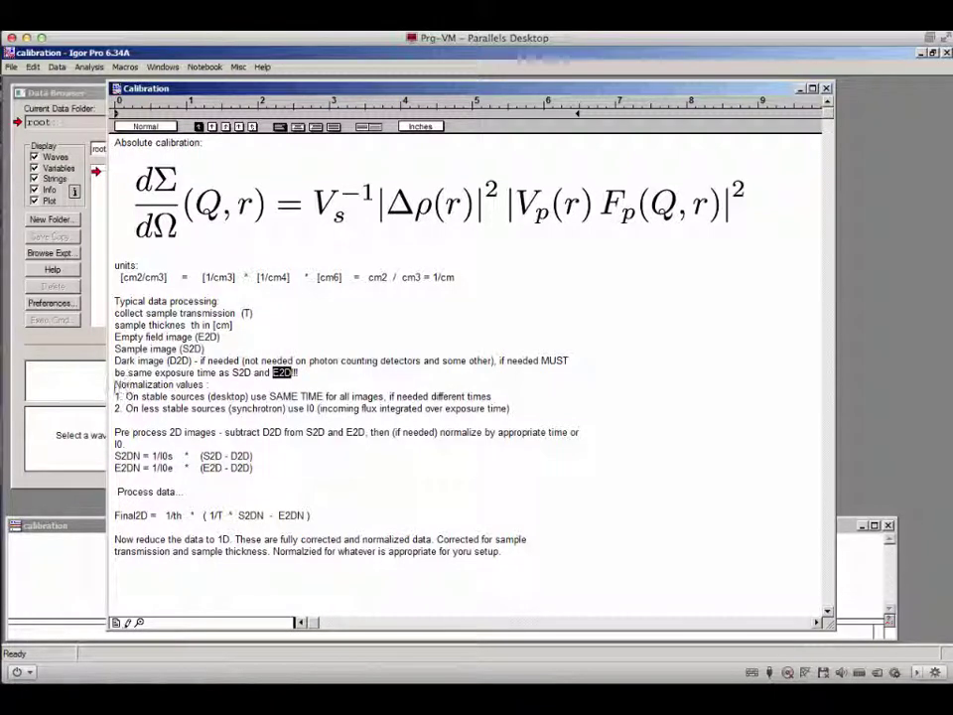
{"action": "left_click_drag", "start_coordinate": [115, 385], "coordinate": [212, 386]}
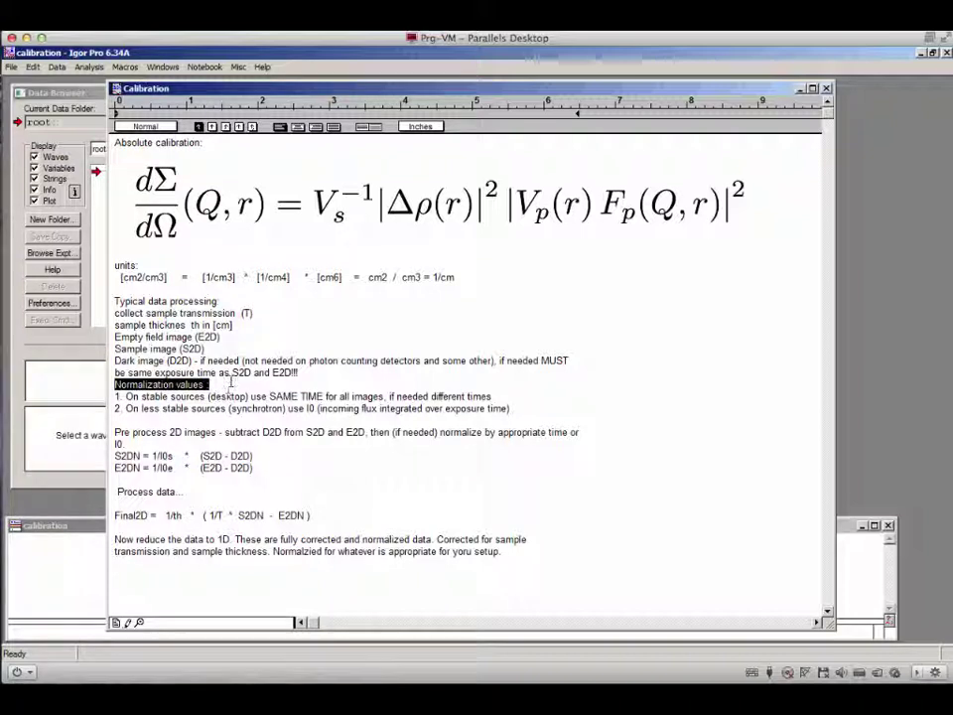
{"action": "double_click", "coordinate": [206, 337]}
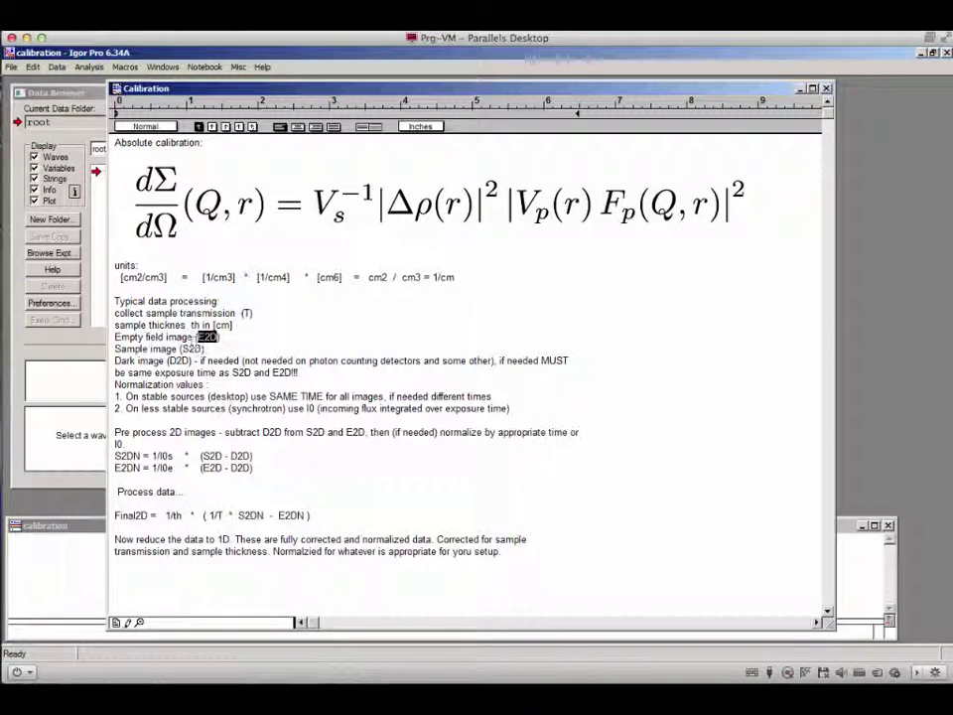
{"action": "double_click", "coordinate": [190, 348]}
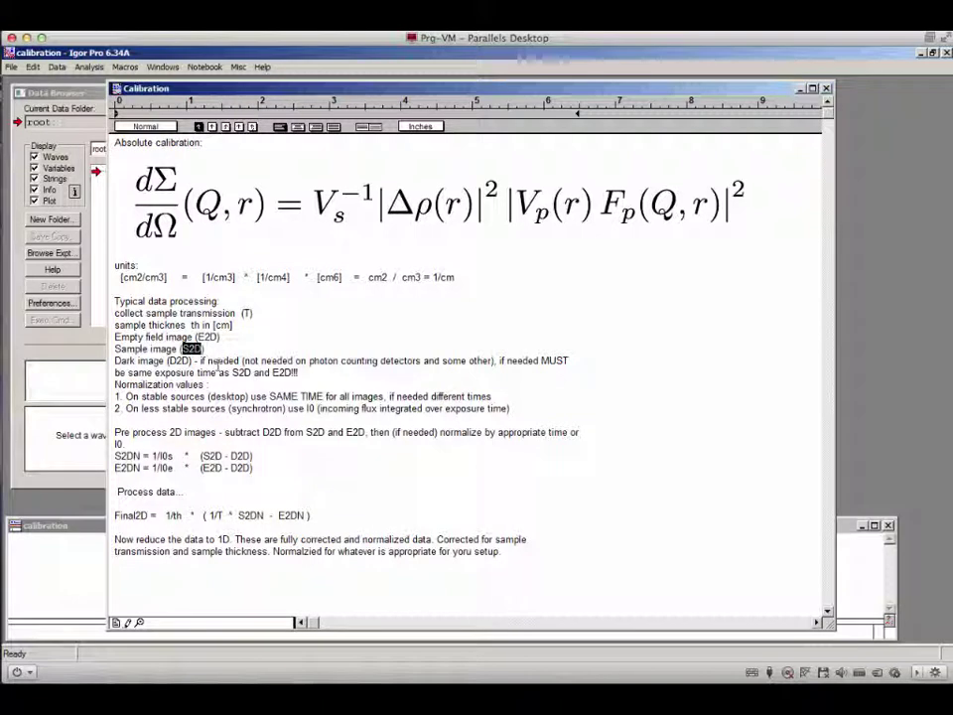
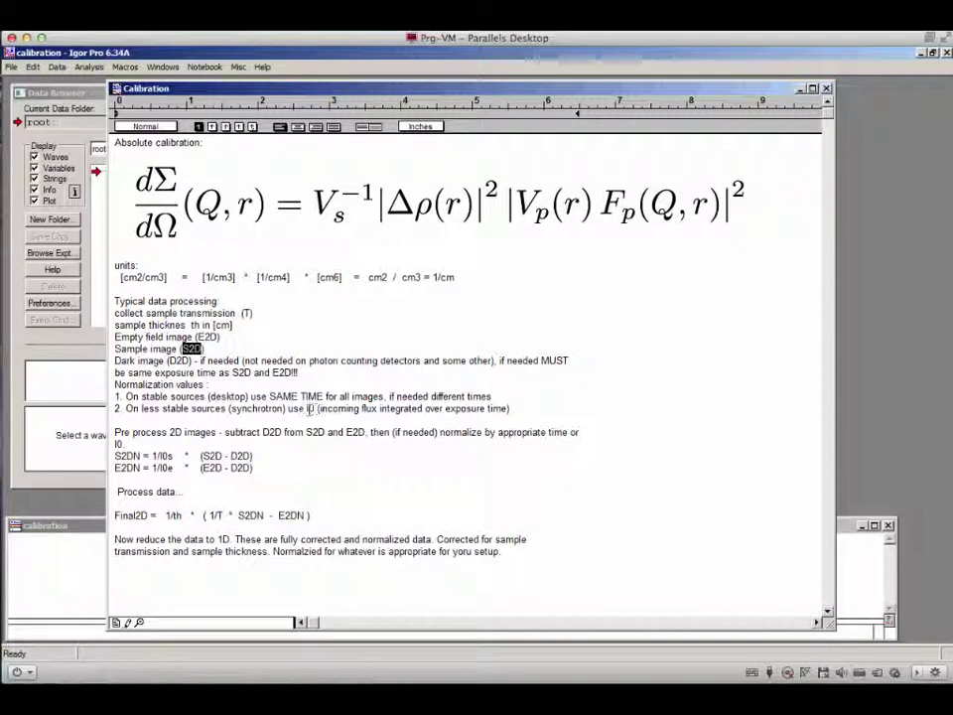
{"action": "double_click", "coordinate": [309, 408]}
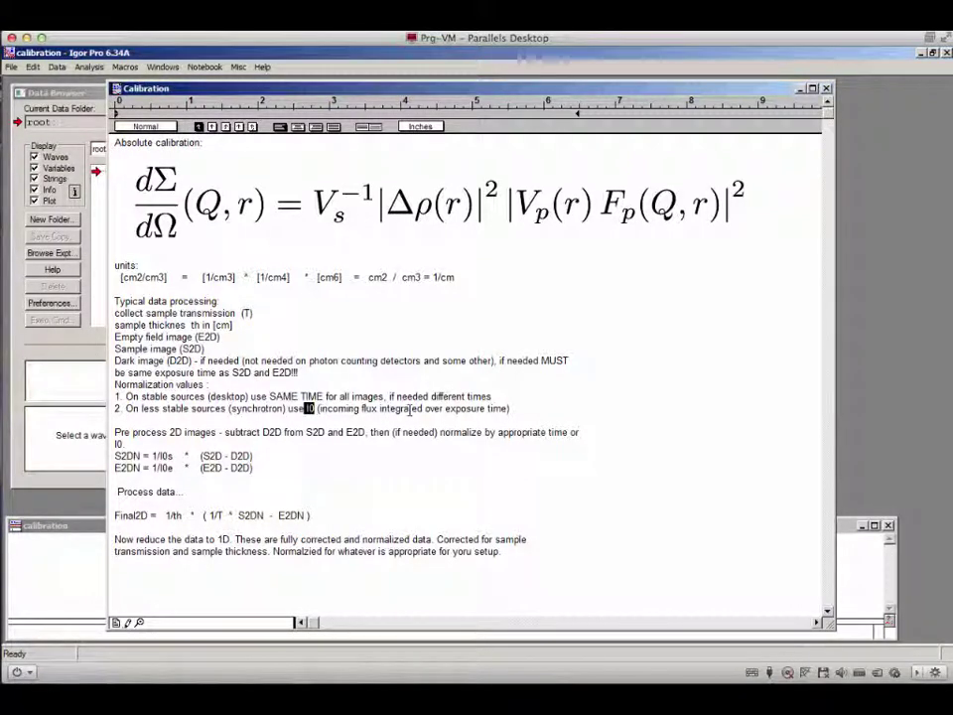
Examine the 2D image pre-processing instructions and the S2DN and E2DN formulas for dark subtraction and I0 normalization.
{"action": "left_click", "coordinate": [111, 435]}
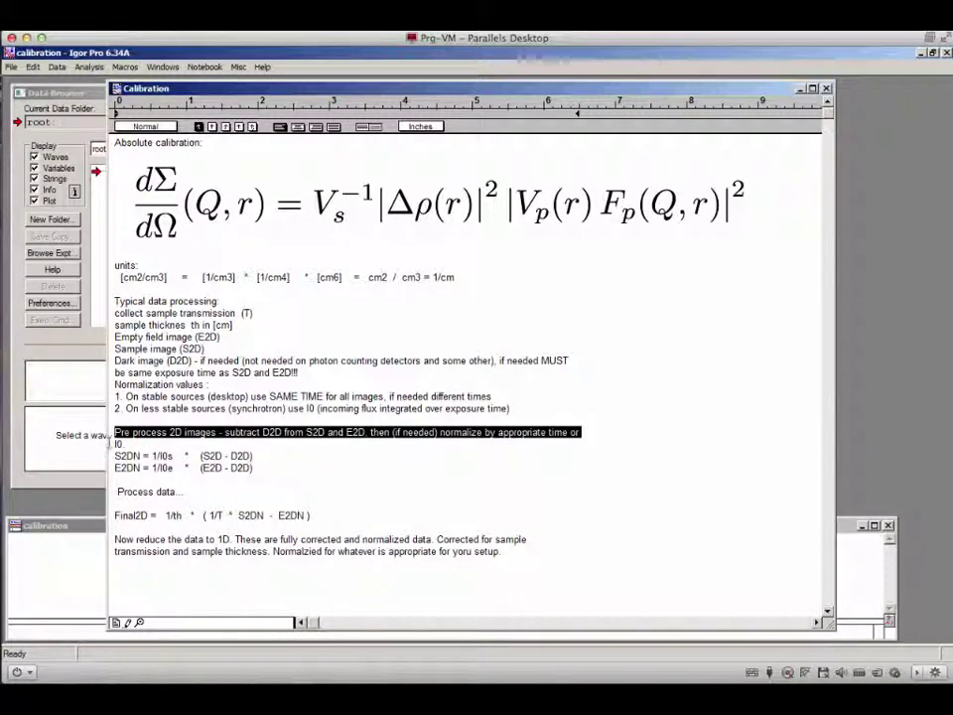
{"action": "left_click_drag", "start_coordinate": [109, 443], "coordinate": [131, 447]}
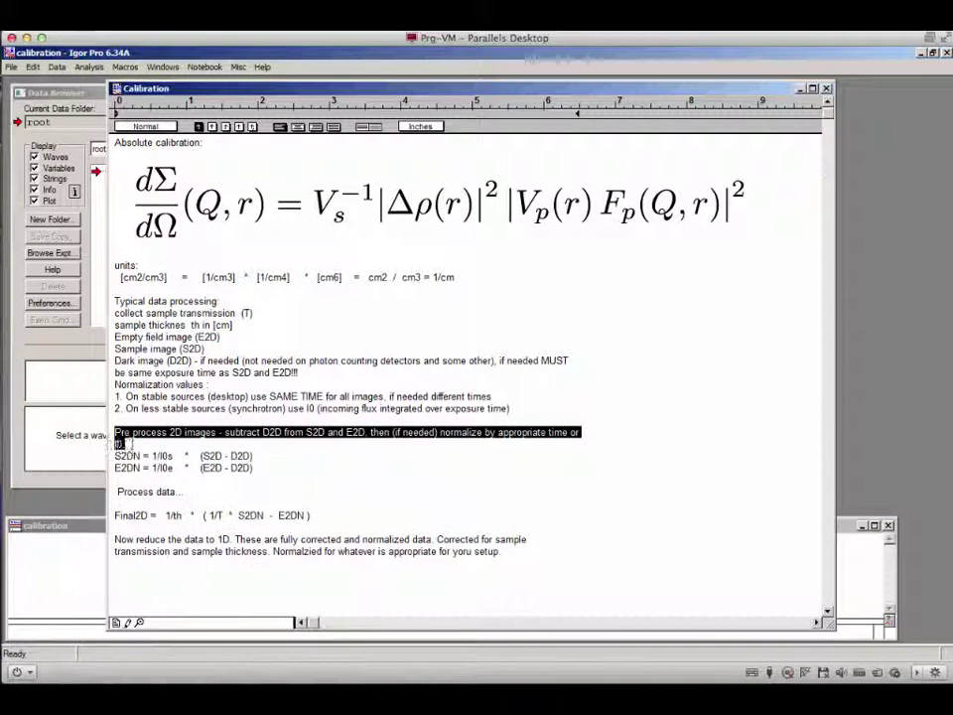
{"action": "left_click", "coordinate": [298, 438]}
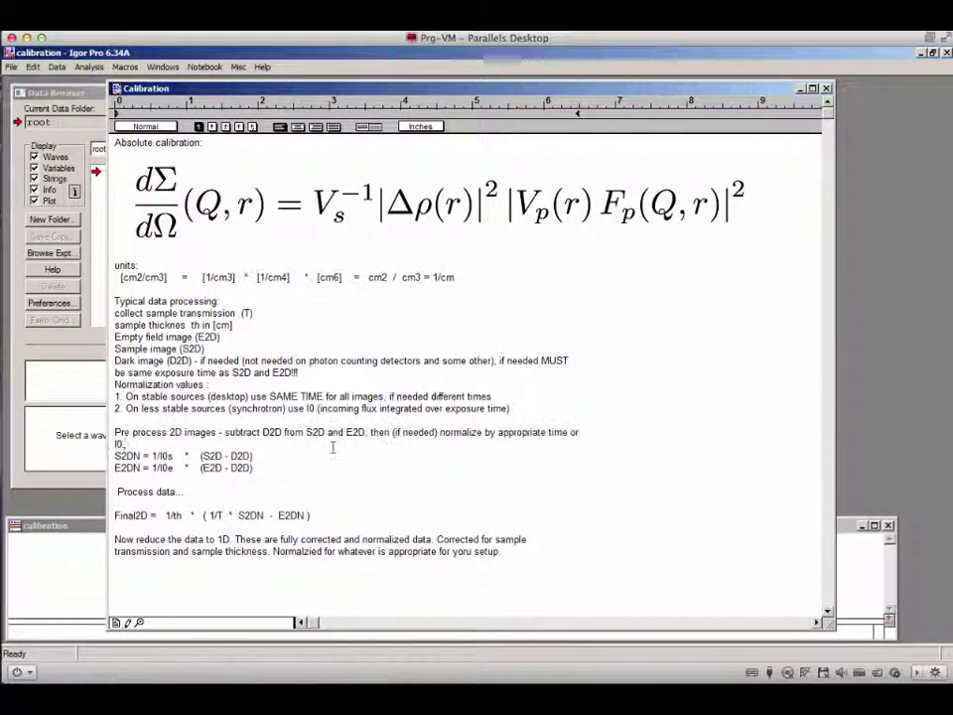
{"action": "double_click", "coordinate": [278, 432]}
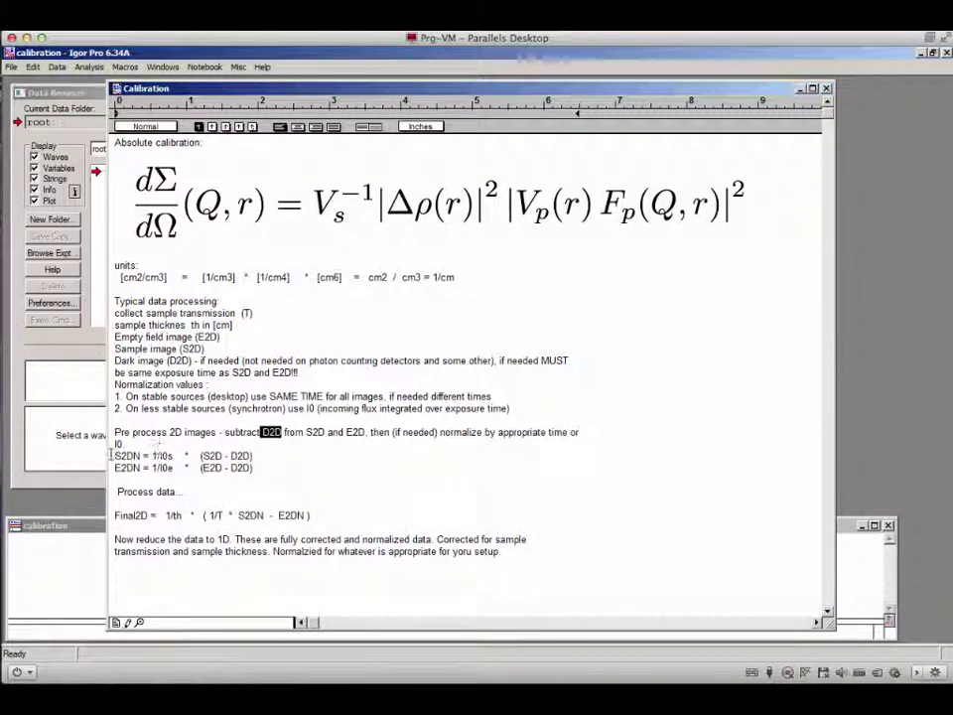
{"action": "left_click_drag", "start_coordinate": [114, 456], "coordinate": [182, 456]}
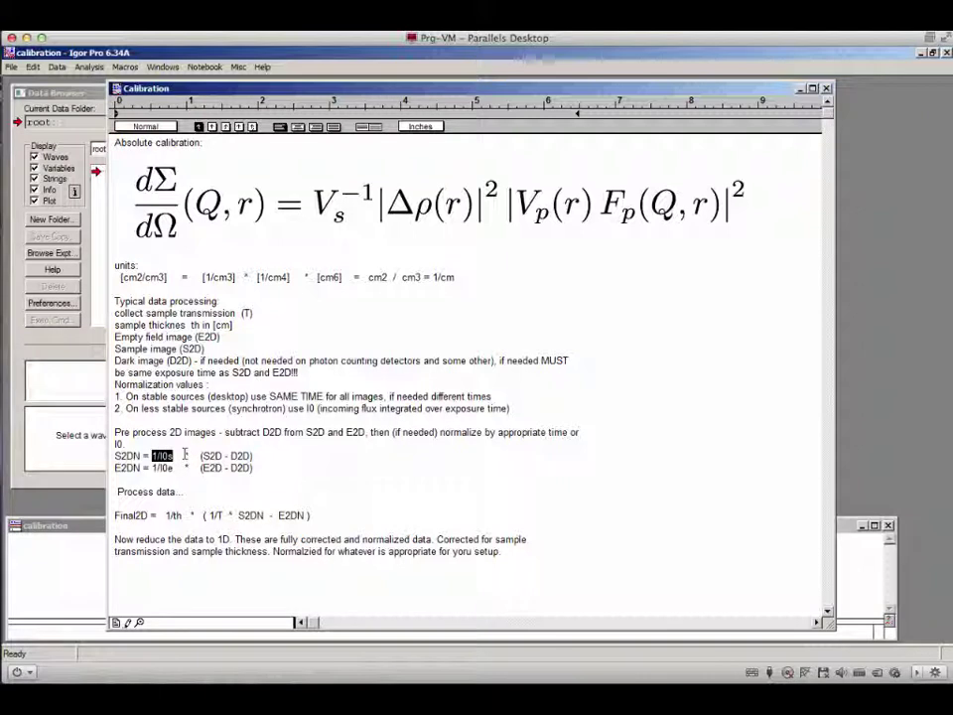
{"action": "left_click_drag", "start_coordinate": [201, 456], "coordinate": [252, 456]}
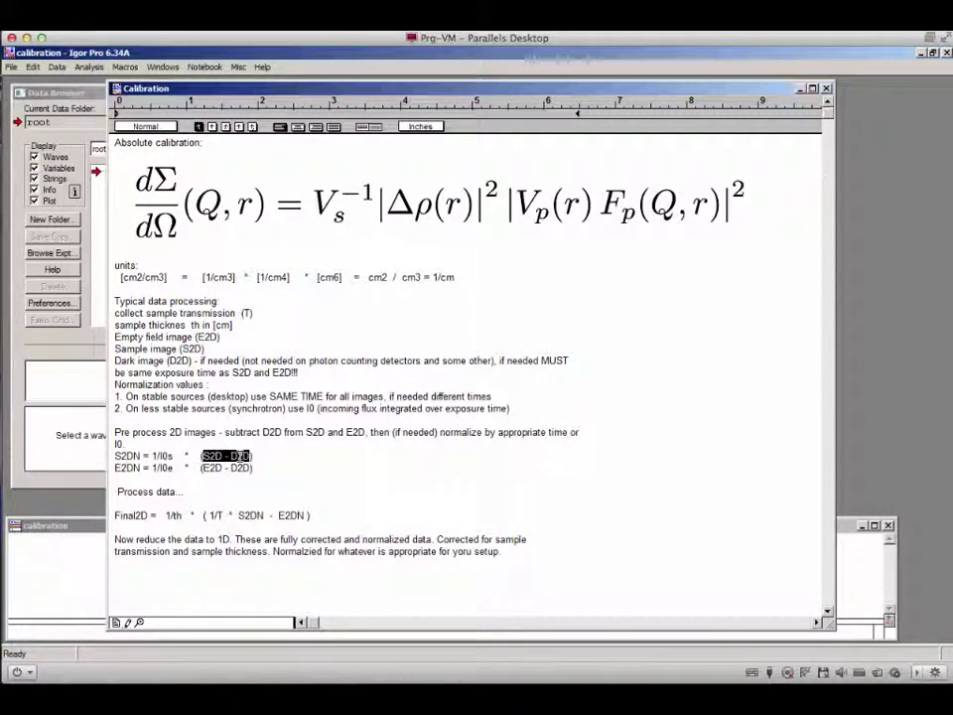
{"action": "left_click", "coordinate": [118, 468]}
{"action": "left_click_drag", "start_coordinate": [116, 468], "coordinate": [141, 468]}
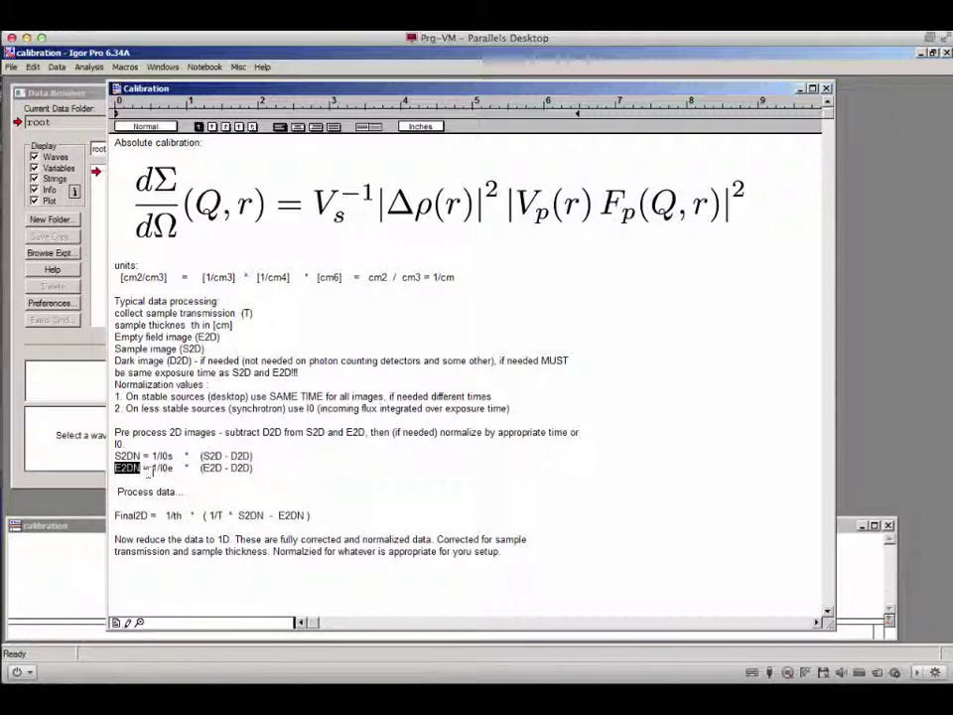
{"action": "left_click", "coordinate": [254, 468]}
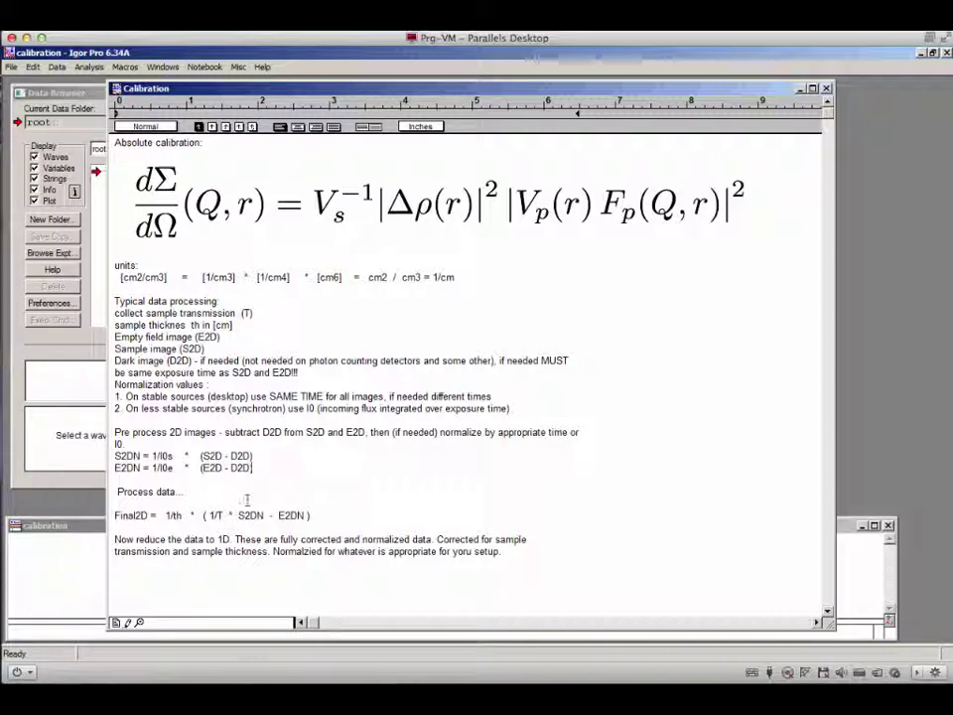
Examine the Final2D formula under Process data, including the 1/T transmission factor, 1/th thickness factor and E2DN subtraction.
{"action": "left_click", "coordinate": [118, 492]}
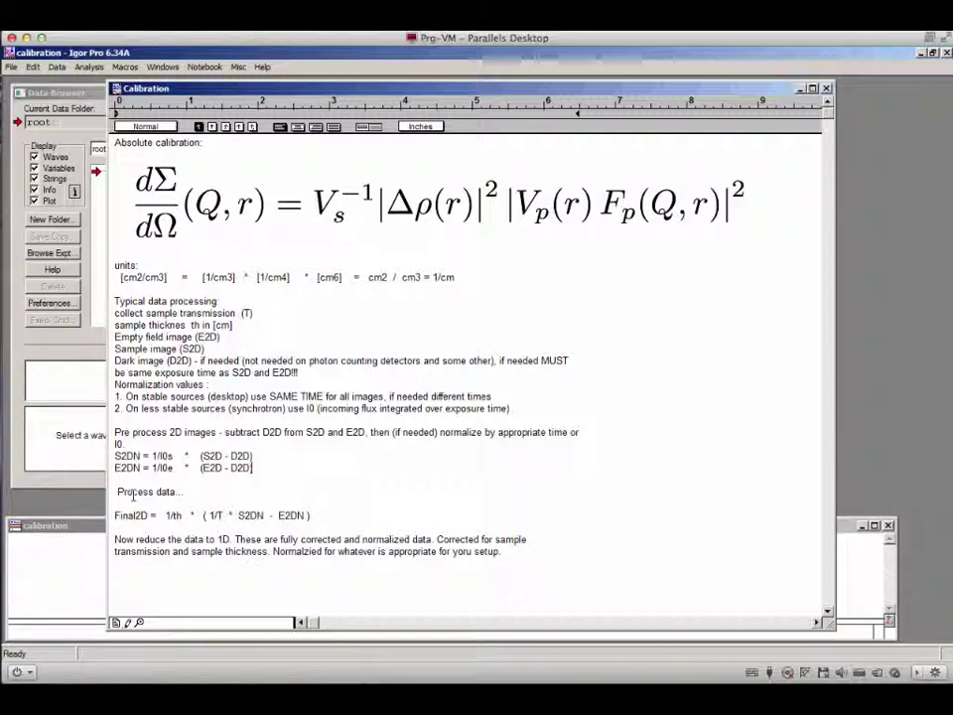
{"action": "left_click", "coordinate": [208, 517]}
{"action": "mouse_move", "coordinate": [209, 516]}
{"action": "left_mouse_down"}
{"action": "mouse_move", "coordinate": [264, 515]}
{"action": "mouse_move", "coordinate": [209, 516]}
{"action": "mouse_move", "coordinate": [225, 515]}
{"action": "left_mouse_up"}
{"action": "scroll", "coordinate": [281, 527], "scroll_direction": "down", "scroll_amount": 3}
{"action": "scroll", "coordinate": [277, 505], "scroll_direction": "up", "scroll_amount": 3}
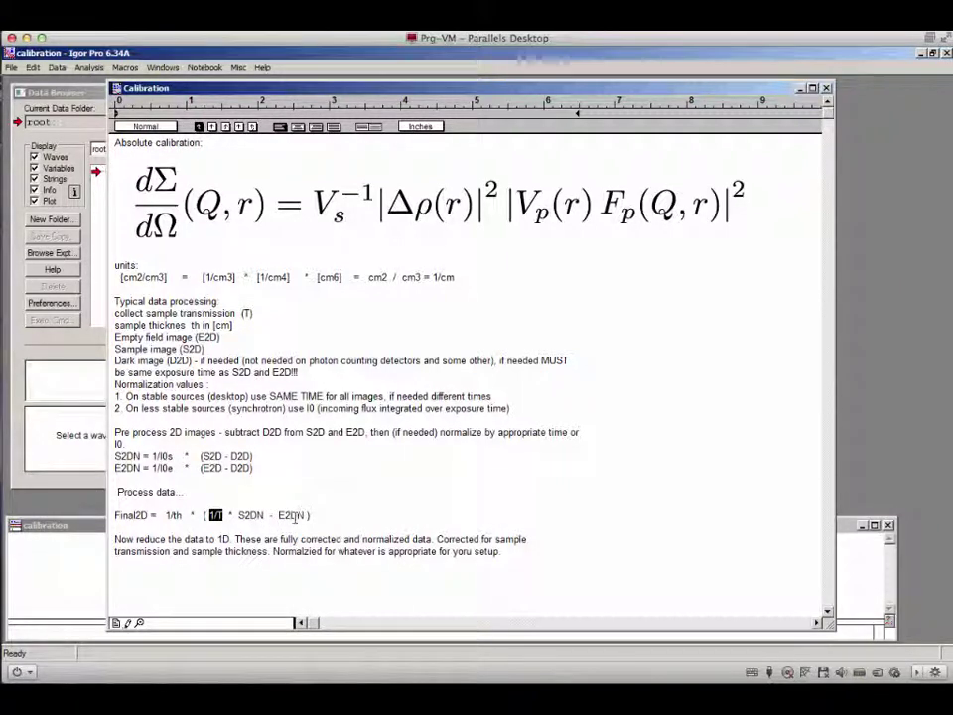
{"action": "left_click_drag", "start_coordinate": [165, 515], "coordinate": [186, 515]}
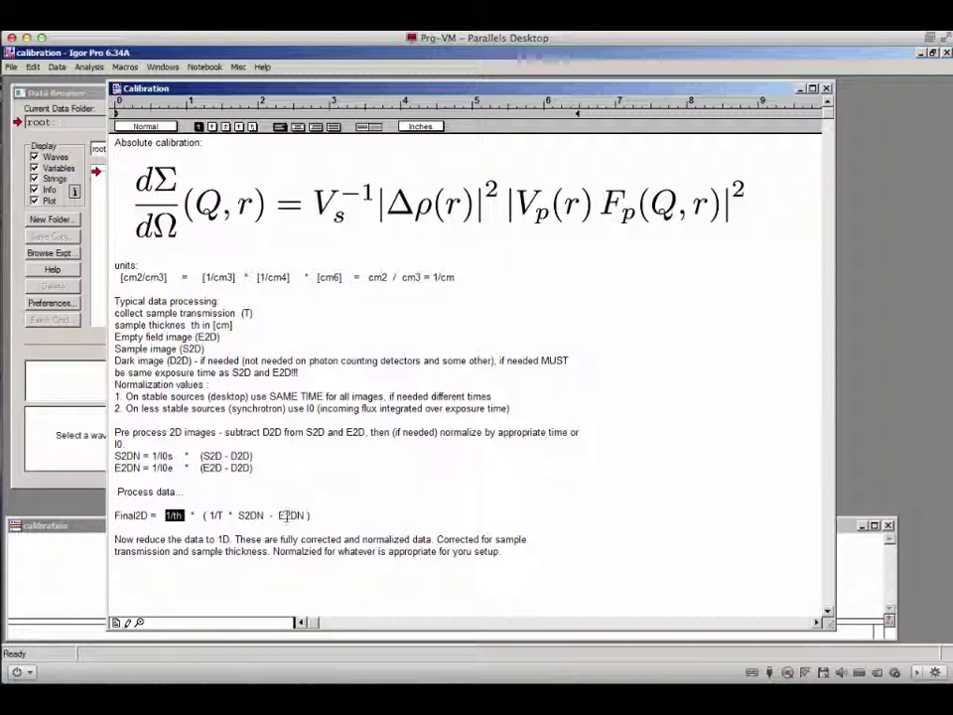
{"action": "double_click", "coordinate": [288, 516]}
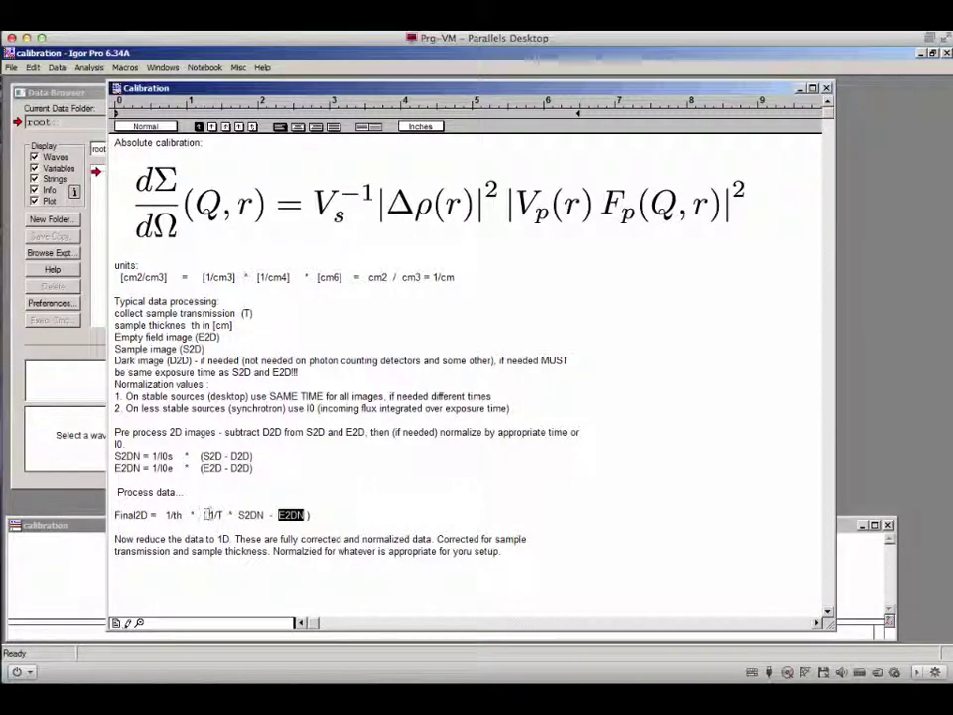
{"action": "left_click_drag", "start_coordinate": [206, 516], "coordinate": [219, 514]}
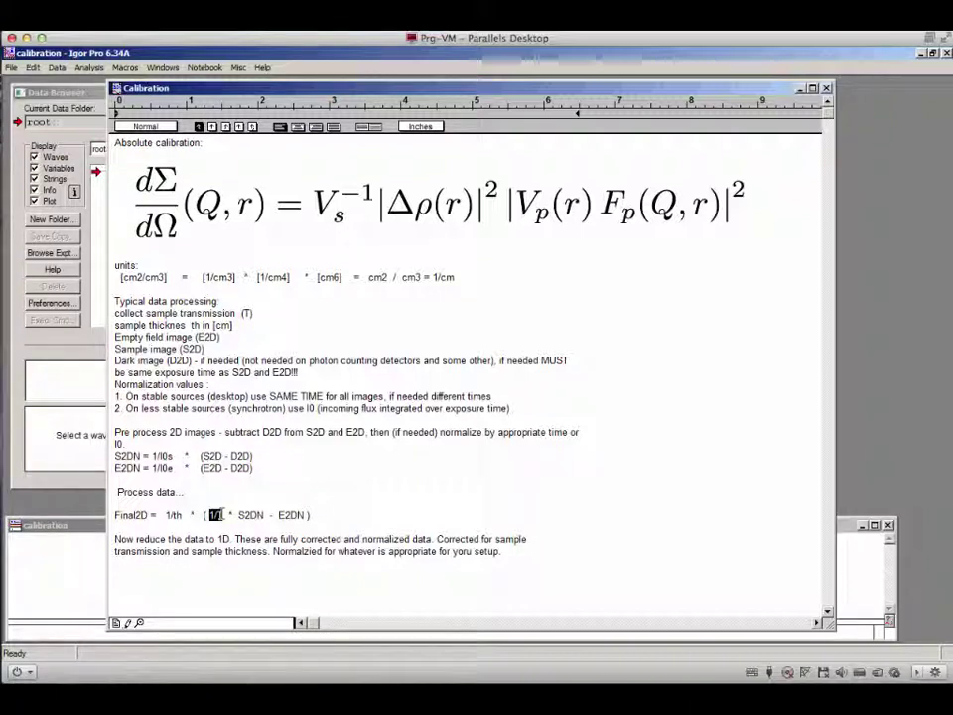
{"action": "left_click", "coordinate": [315, 515]}
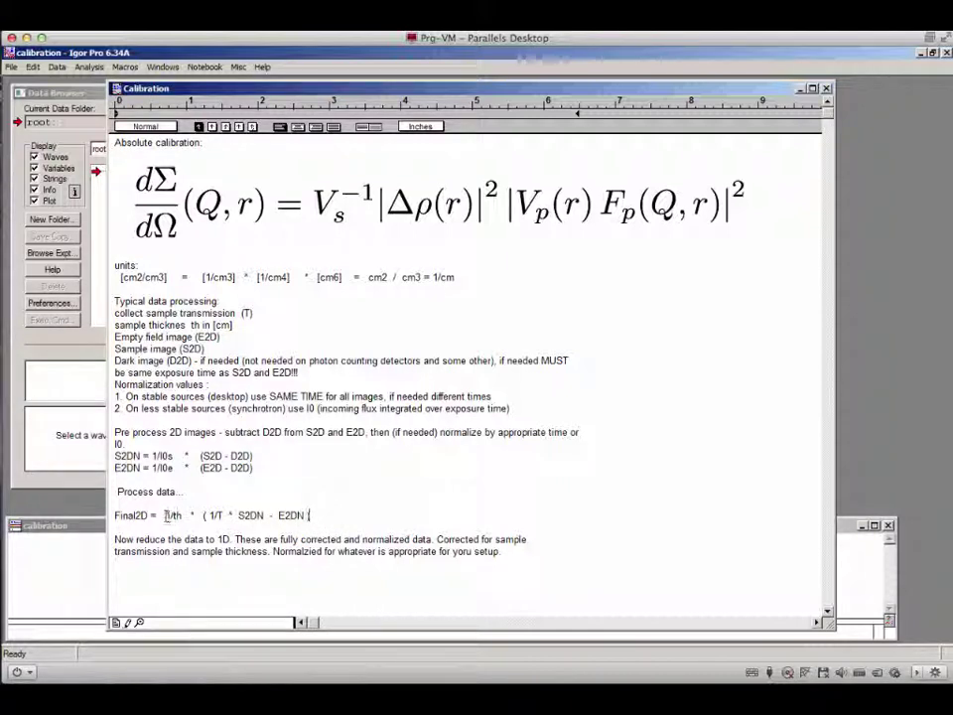
{"action": "left_click_drag", "start_coordinate": [165, 516], "coordinate": [184, 516]}
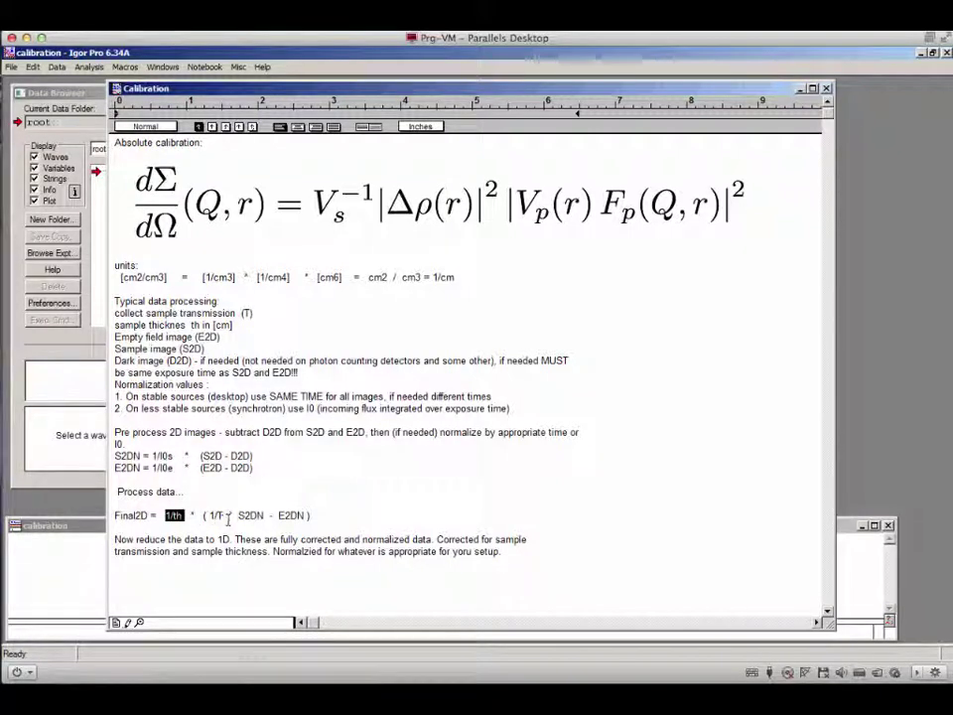
{"action": "left_click_drag", "start_coordinate": [239, 516], "coordinate": [307, 516]}
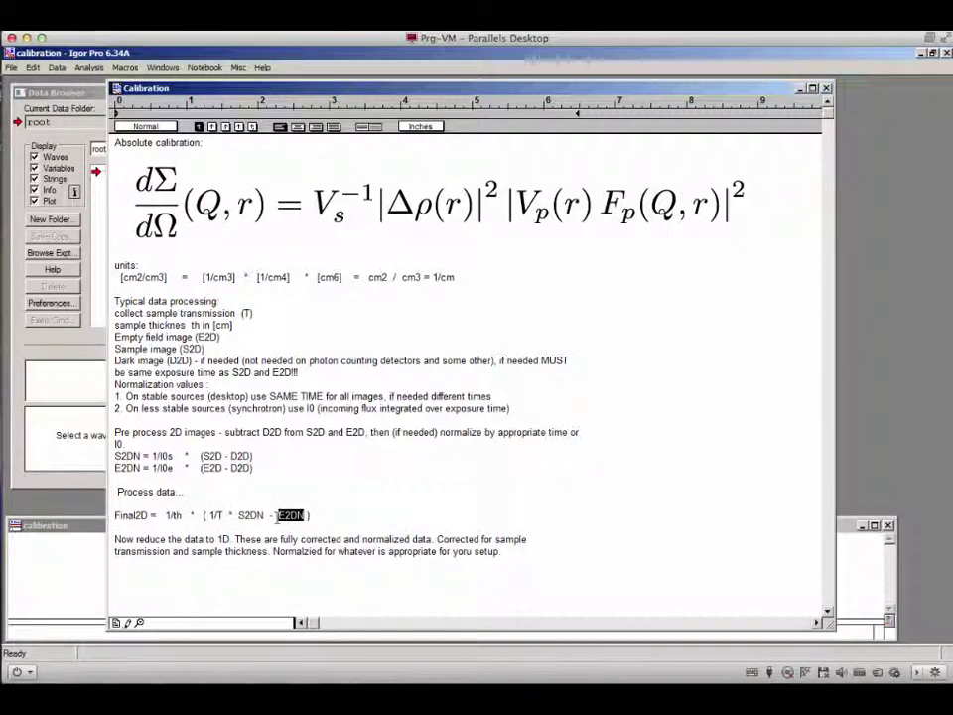
Review the Final2D result term and the instruction to reduce the data to 1D.
{"action": "left_click", "coordinate": [173, 552]}
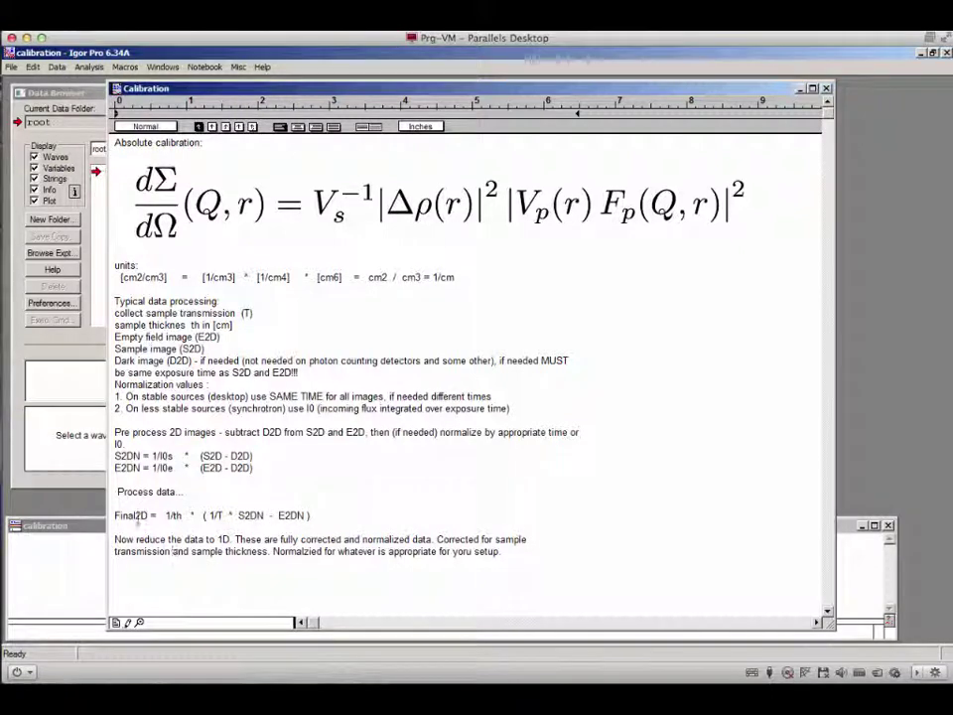
{"action": "left_click_drag", "start_coordinate": [115, 515], "coordinate": [149, 516]}
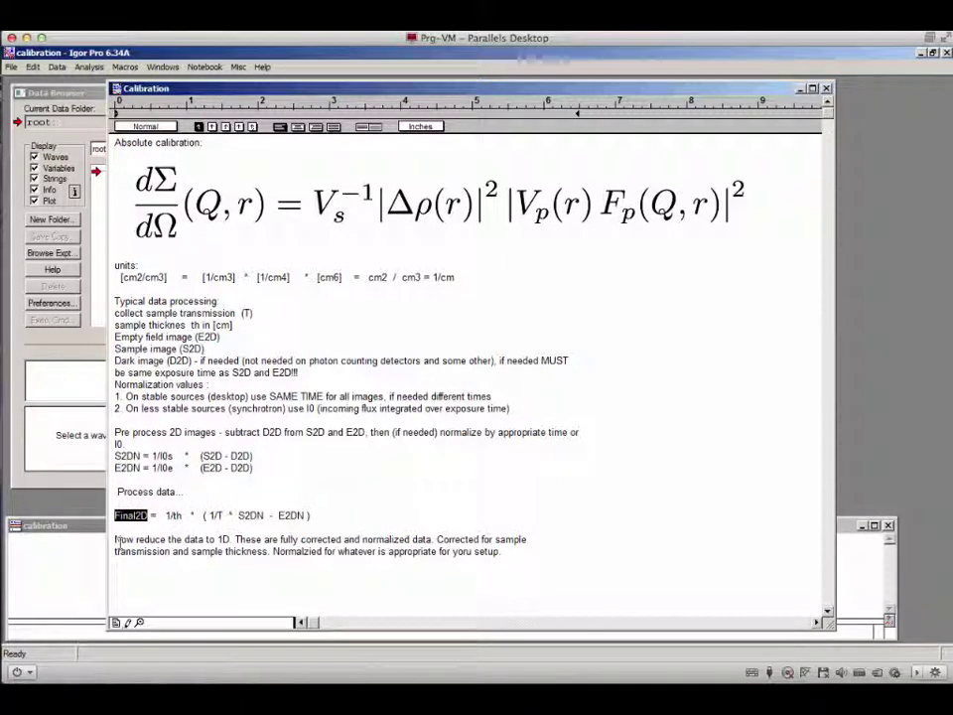
{"action": "left_click_drag", "start_coordinate": [115, 540], "coordinate": [227, 537]}
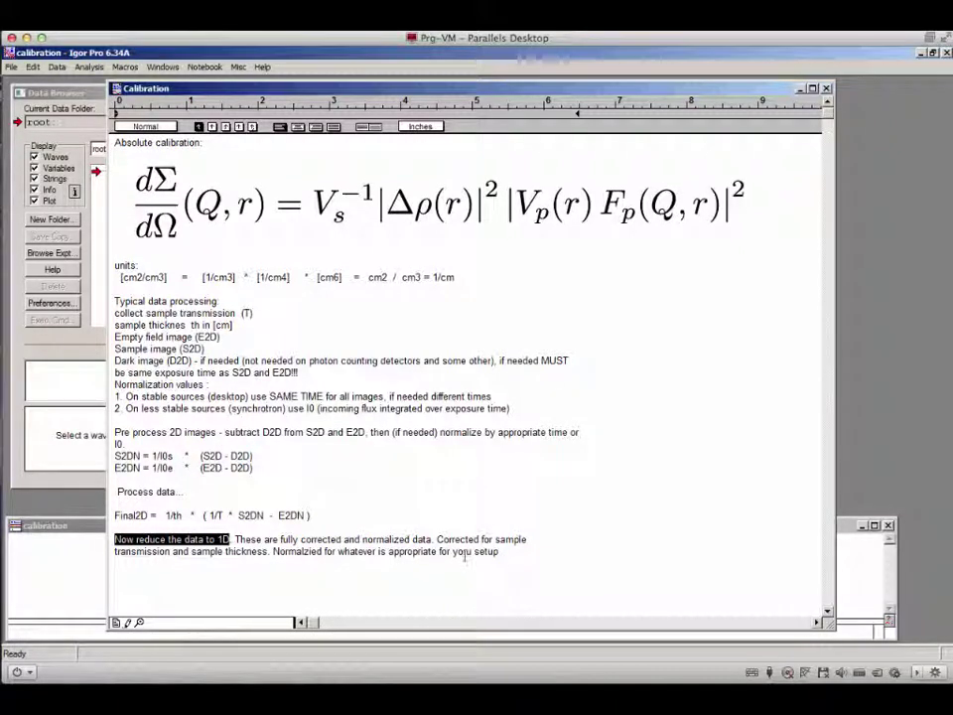
Correct the misspelled "yoru" to "your" in the last line of the notebook.
{"action": "left_click", "coordinate": [468, 563]}
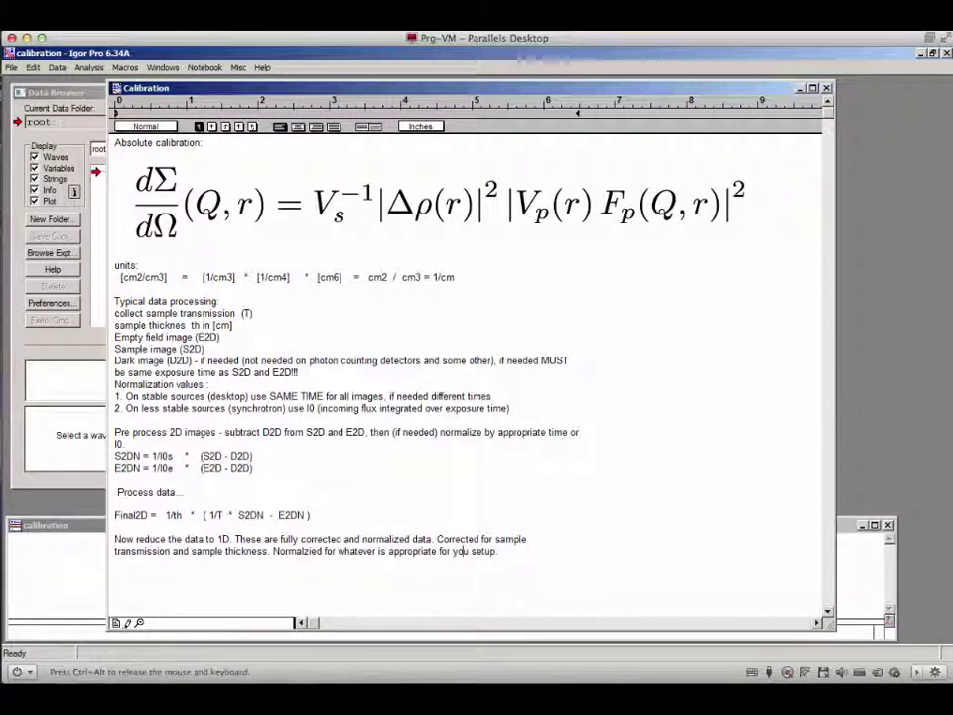
{"action": "type", "text": "r"}
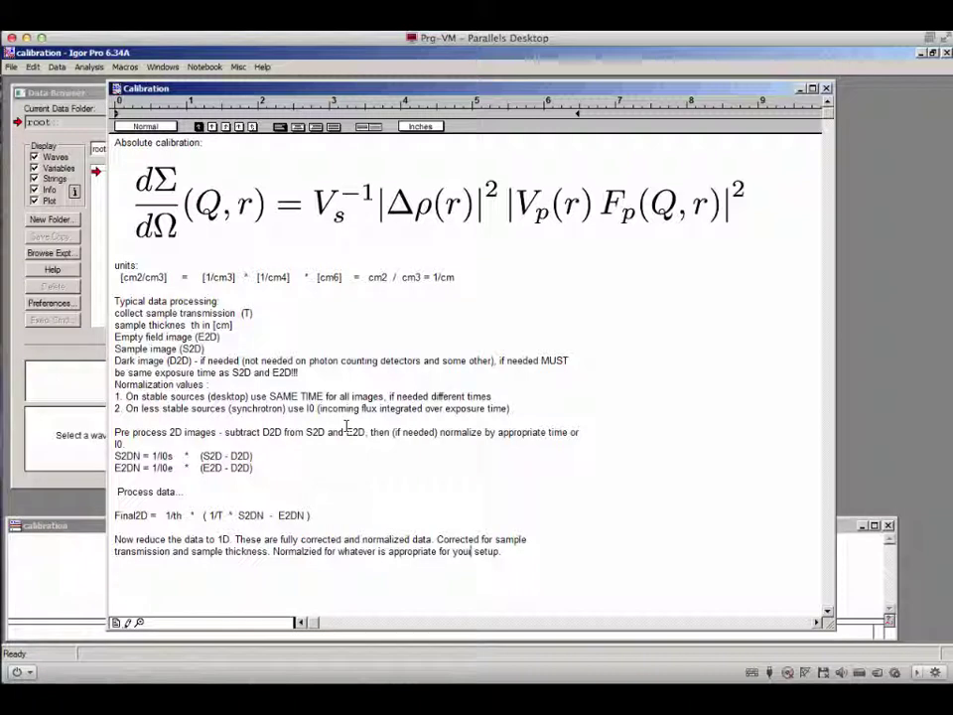
Re-examine the 1/T term and the complete Final2D formula line.
{"action": "left_click_drag", "start_coordinate": [165, 515], "coordinate": [228, 516]}
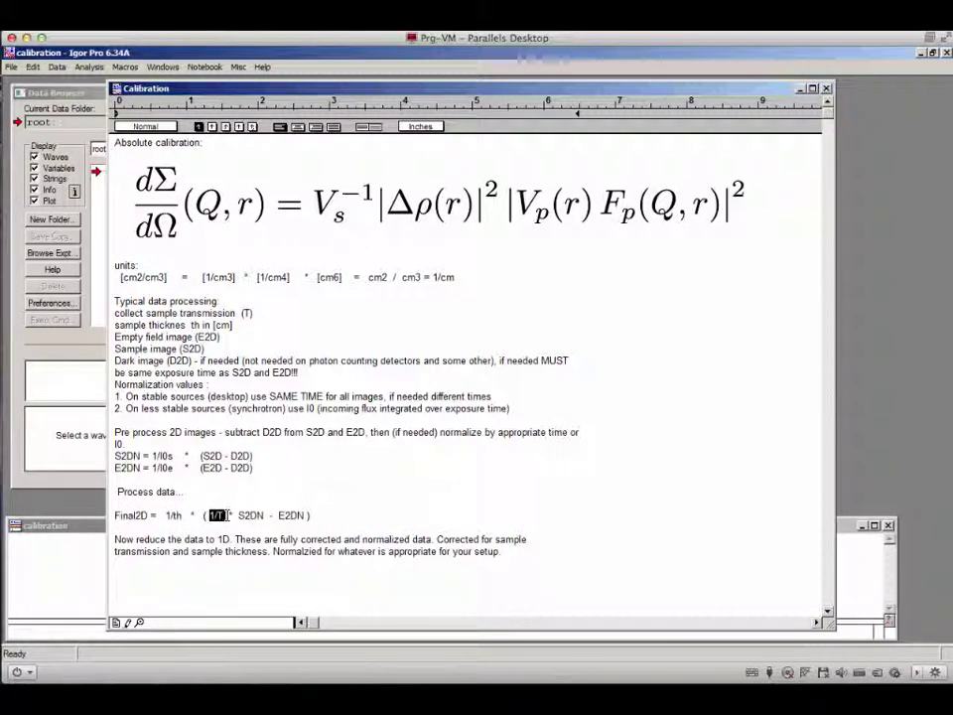
{"action": "left_click", "coordinate": [333, 515]}
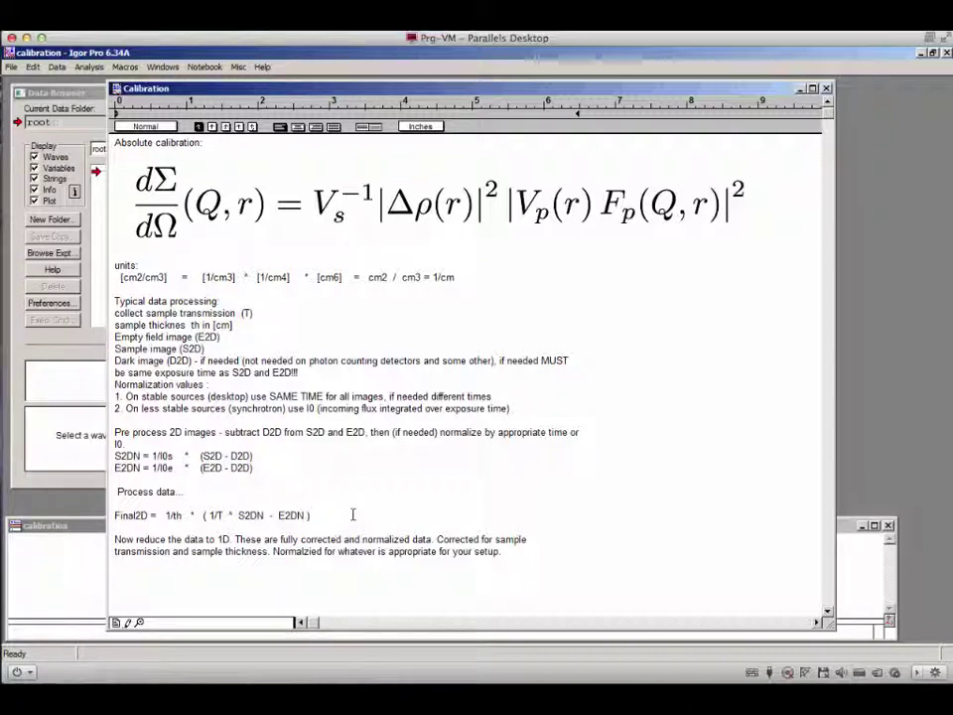
{"action": "left_click_drag", "start_coordinate": [336, 515], "coordinate": [96, 517]}
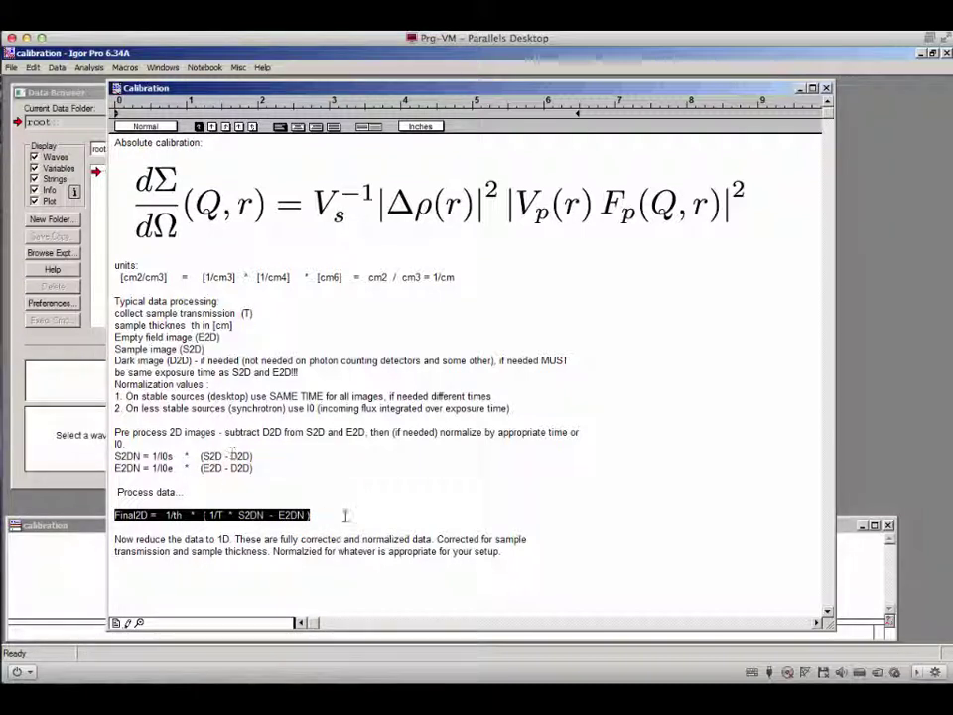
{"action": "left_click", "coordinate": [345, 516]}
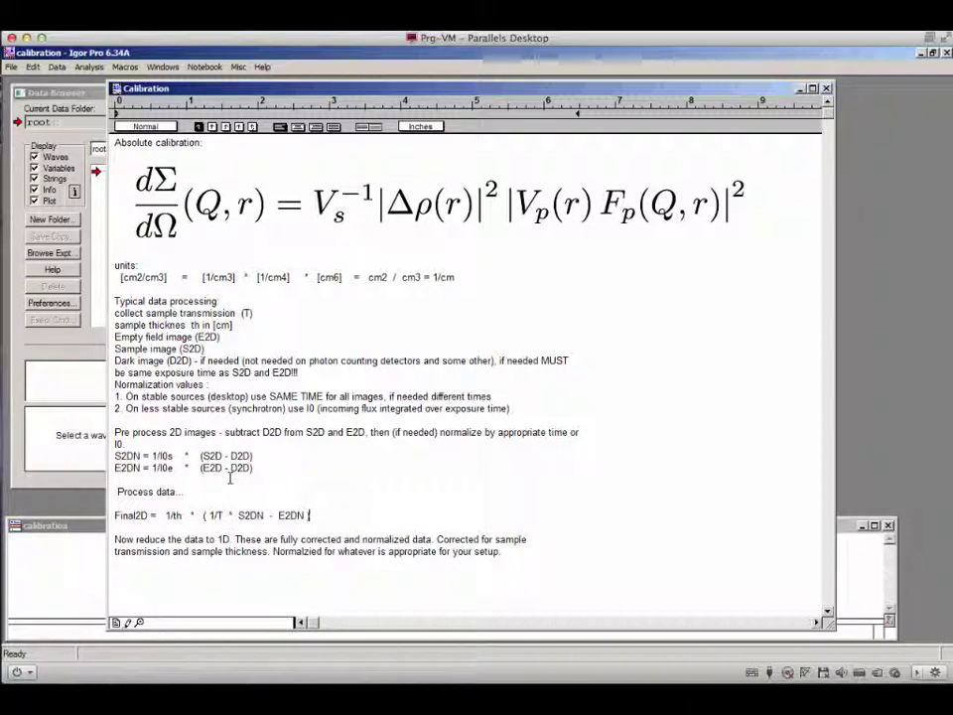
{"action": "type", "text": ")"}
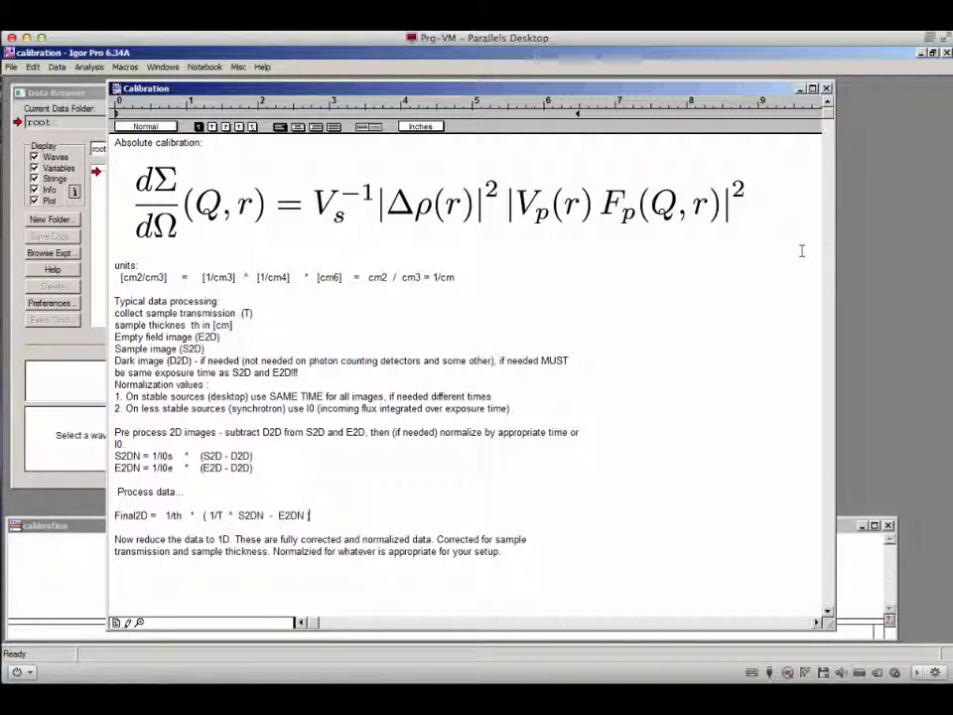
Minimize the Calibration notebook and load the Irena SAS macros.
{"action": "left_click", "coordinate": [801, 89]}
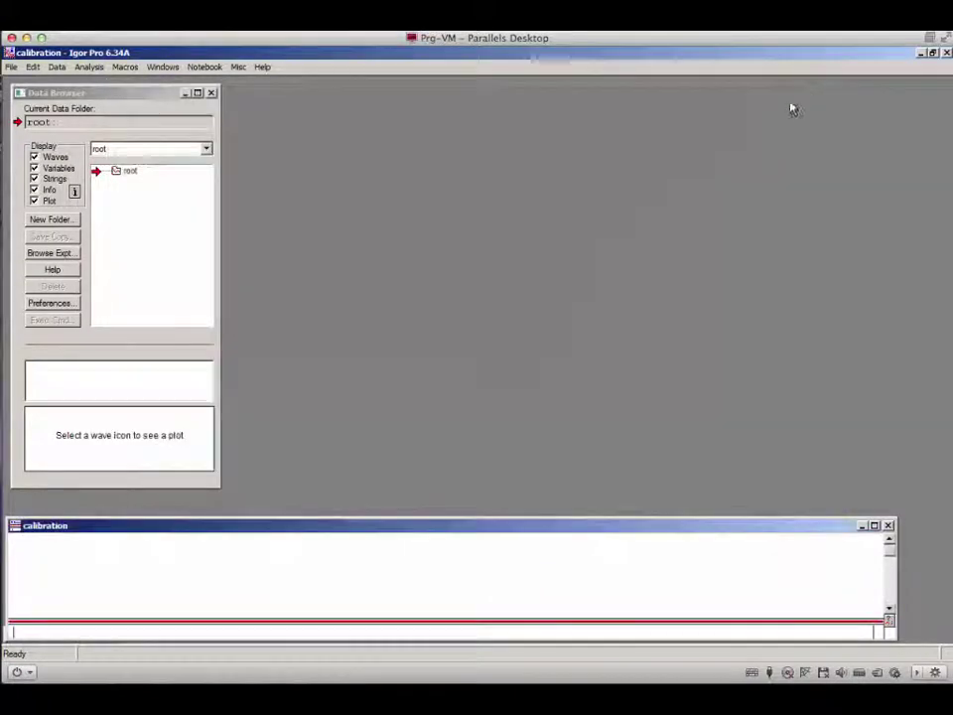
{"action": "left_click_drag", "start_coordinate": [132, 93], "coordinate": [129, 90]}
{"action": "left_click", "coordinate": [125, 67]}
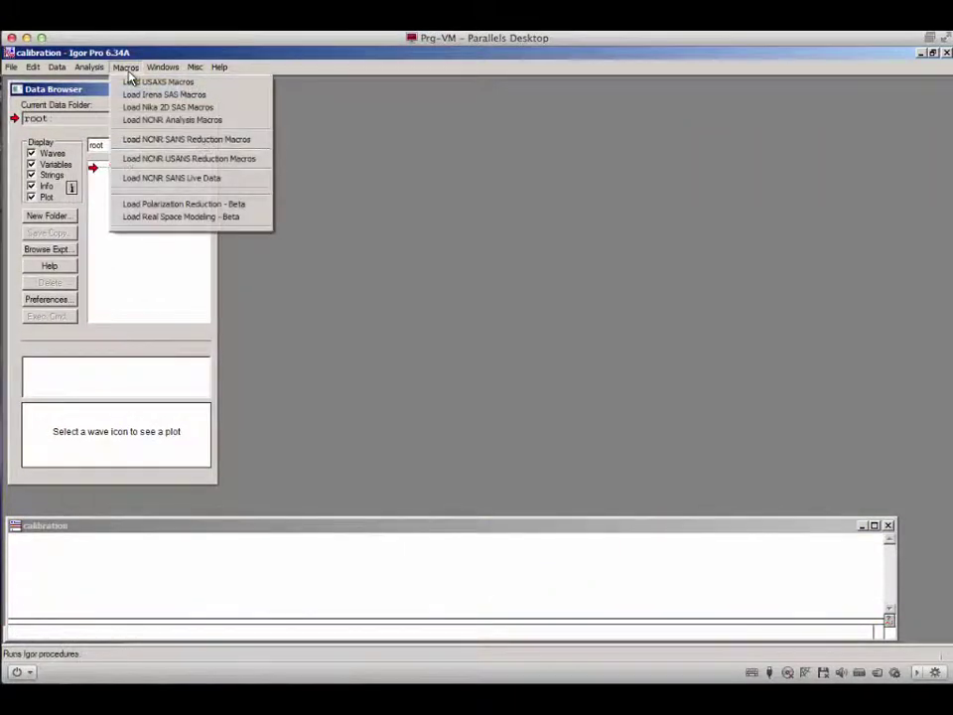
{"action": "left_click", "coordinate": [157, 95]}
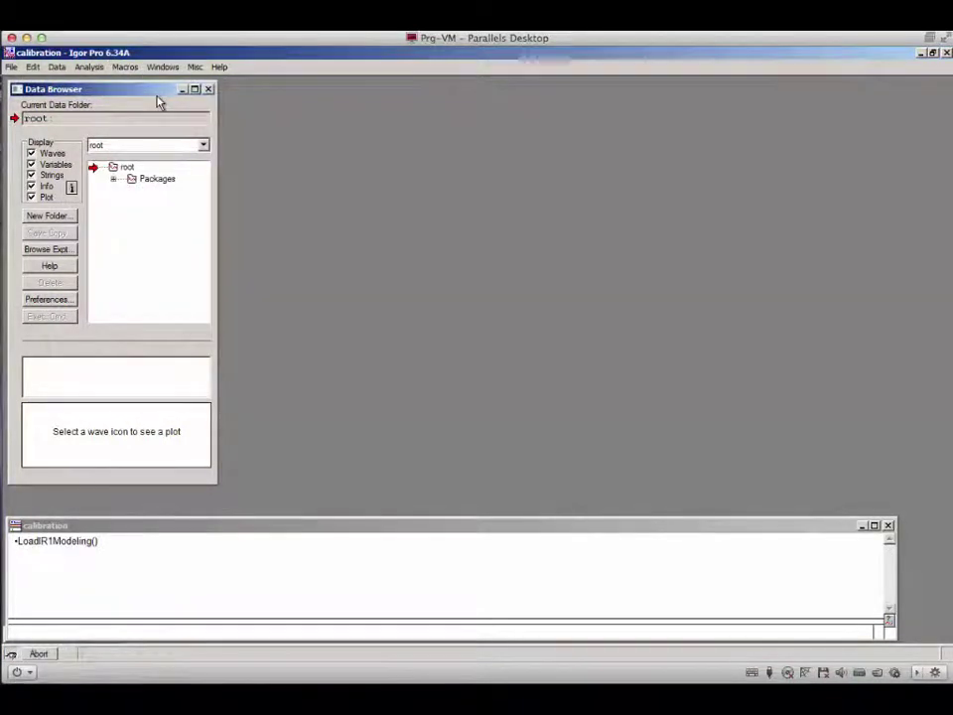
Open the Irena data import tool, set the data path to the Desktop folder and filter files by the dat extension.
{"action": "left_click", "coordinate": [245, 67]}
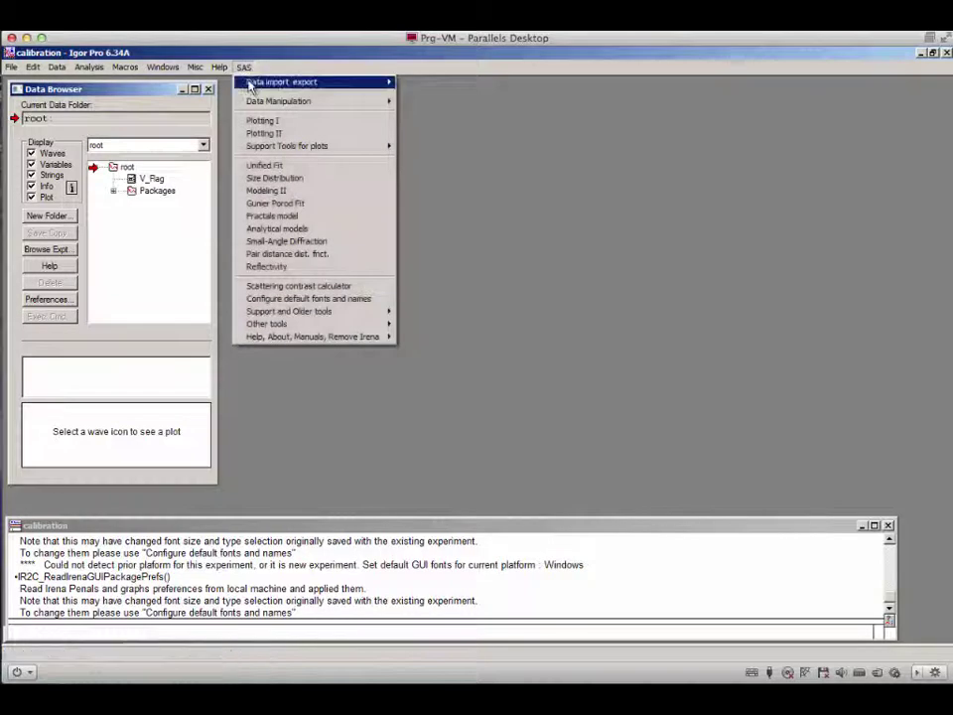
{"action": "mouse_move", "coordinate": [254, 82]}
{"action": "left_click", "coordinate": [434, 87]}
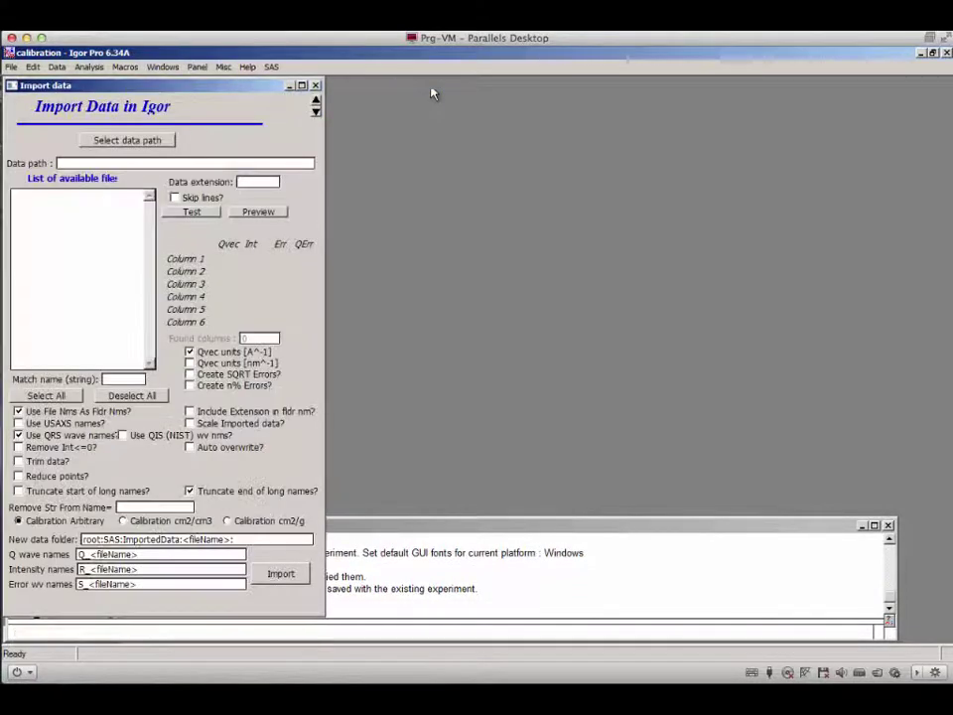
{"action": "left_click", "coordinate": [133, 141]}
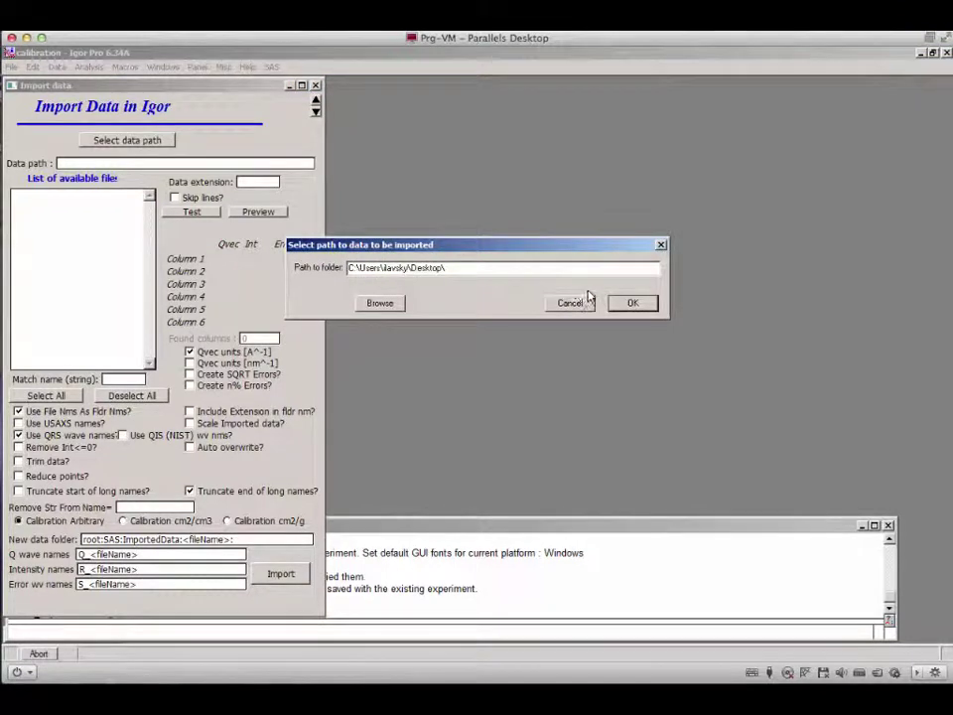
{"action": "left_click", "coordinate": [633, 303]}
{"action": "left_click", "coordinate": [251, 183]}
{"action": "type", "text": "dat"}
{"action": "key", "text": "Return"}
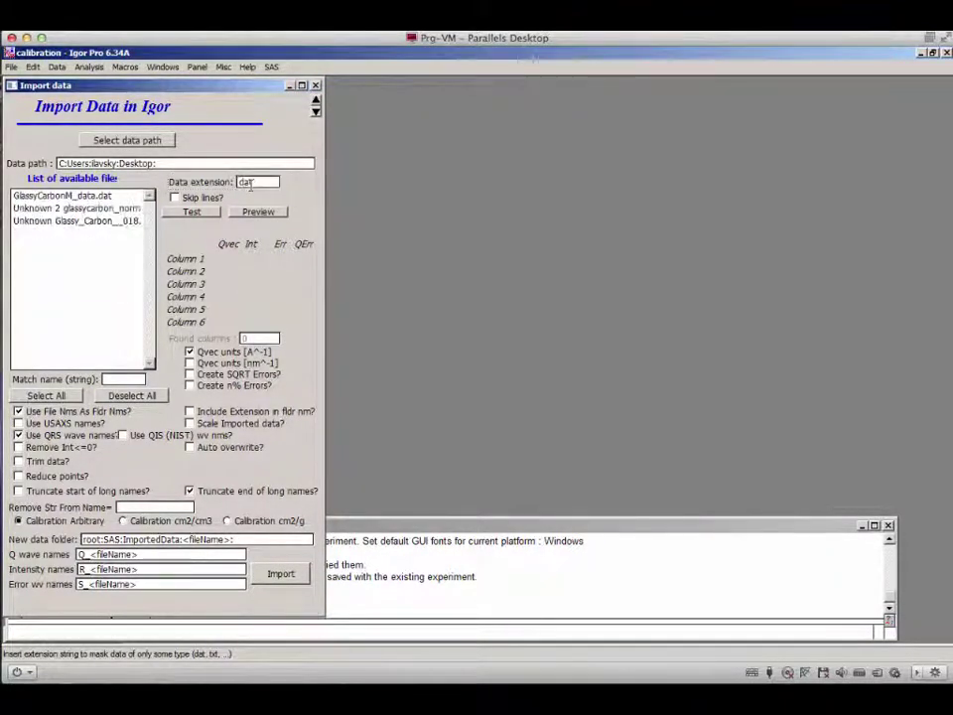
Preview GlassyCarbonM_data.dat and import it with column 1 as Qvec, column 2 as Int and column 3 as Err.
{"action": "left_click", "coordinate": [93, 198]}
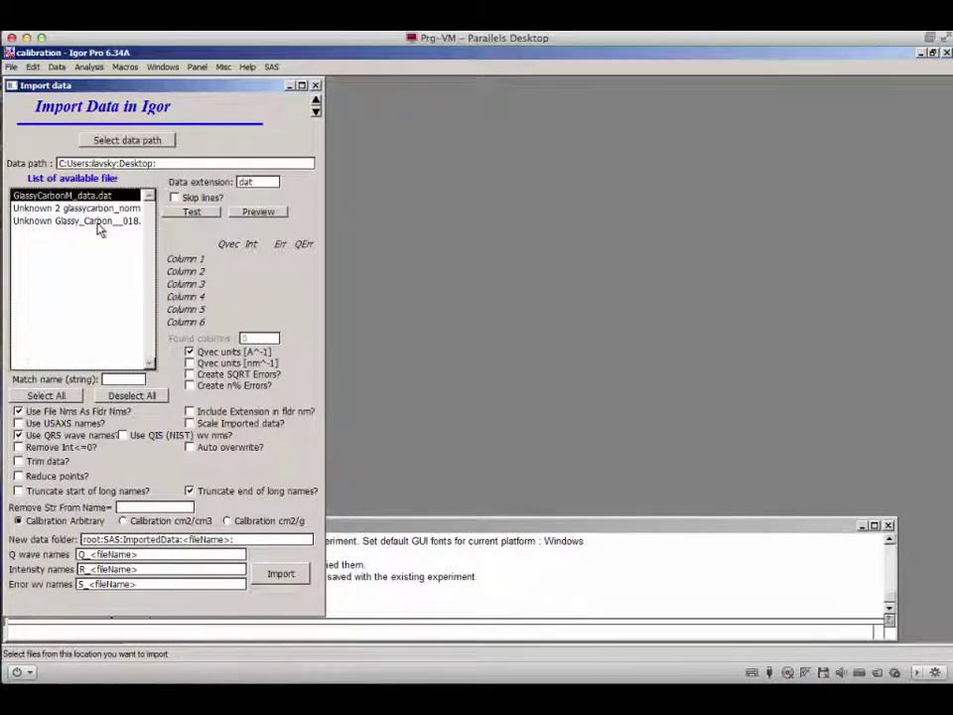
{"action": "double_click", "coordinate": [101, 200]}
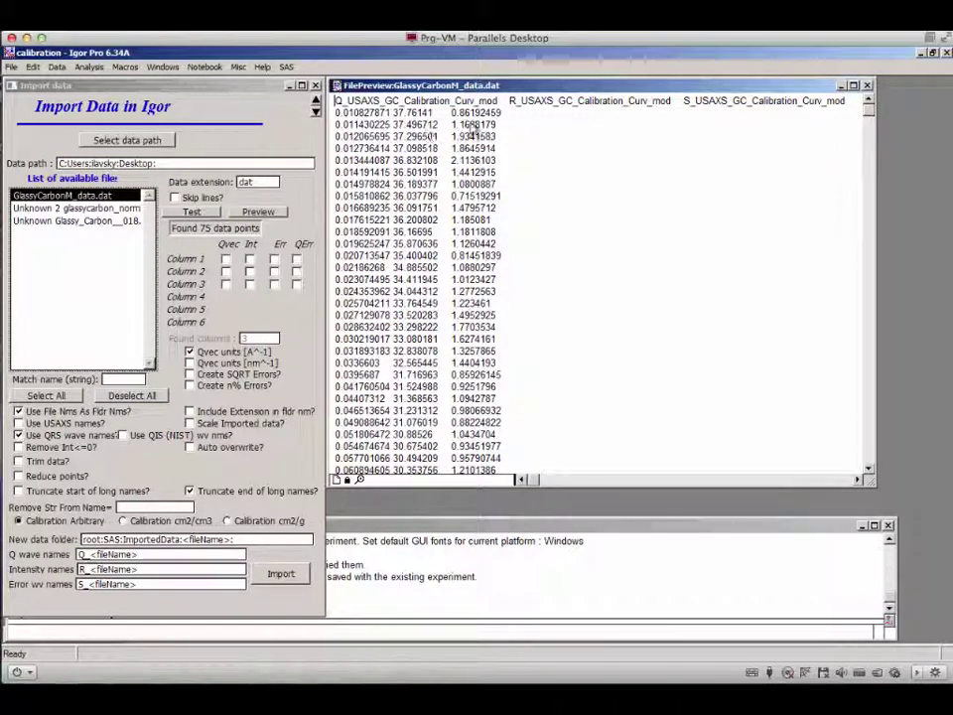
{"action": "left_click", "coordinate": [226, 260]}
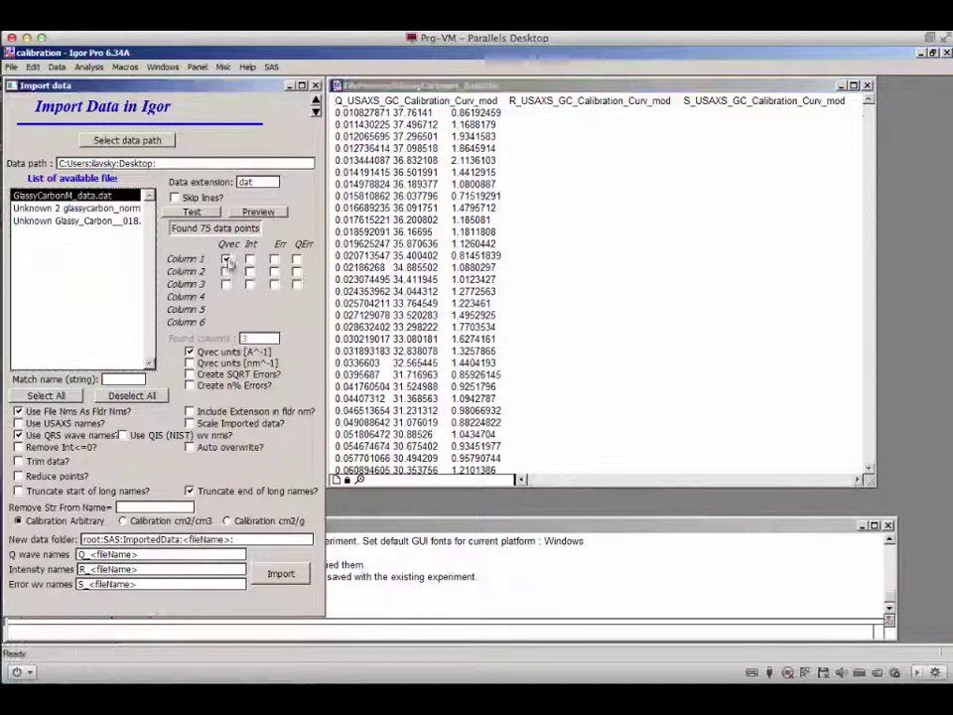
{"action": "left_click", "coordinate": [250, 272]}
{"action": "left_click", "coordinate": [274, 285]}
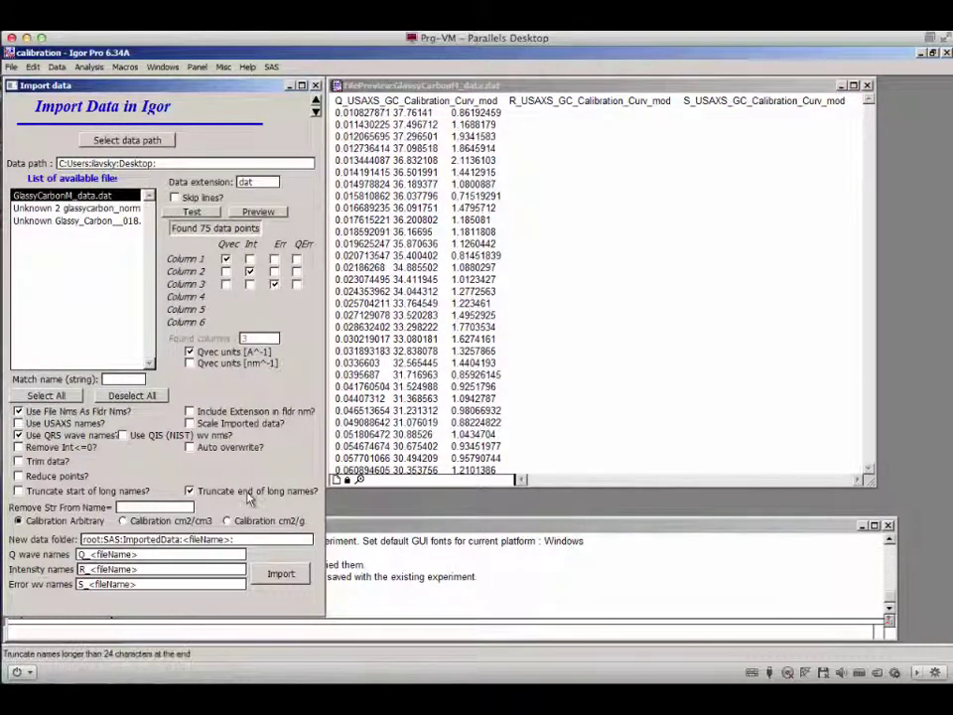
{"action": "left_click", "coordinate": [292, 578]}
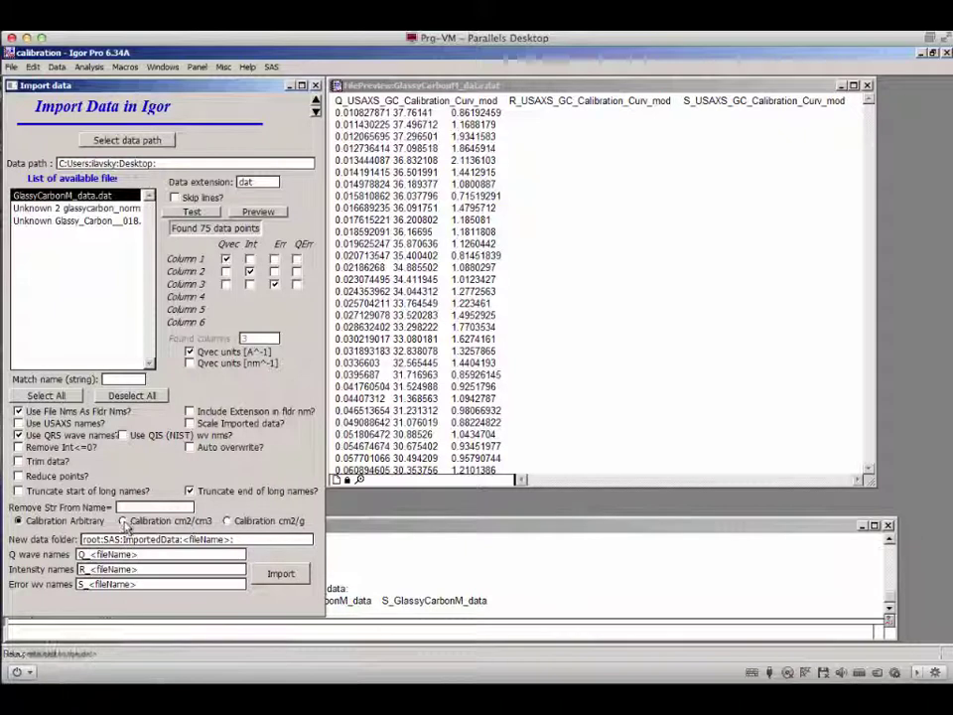
Test and import the Unknown 2 glassycarbon_normalized.dat file with the same column assignments.
{"action": "left_click", "coordinate": [75, 209]}
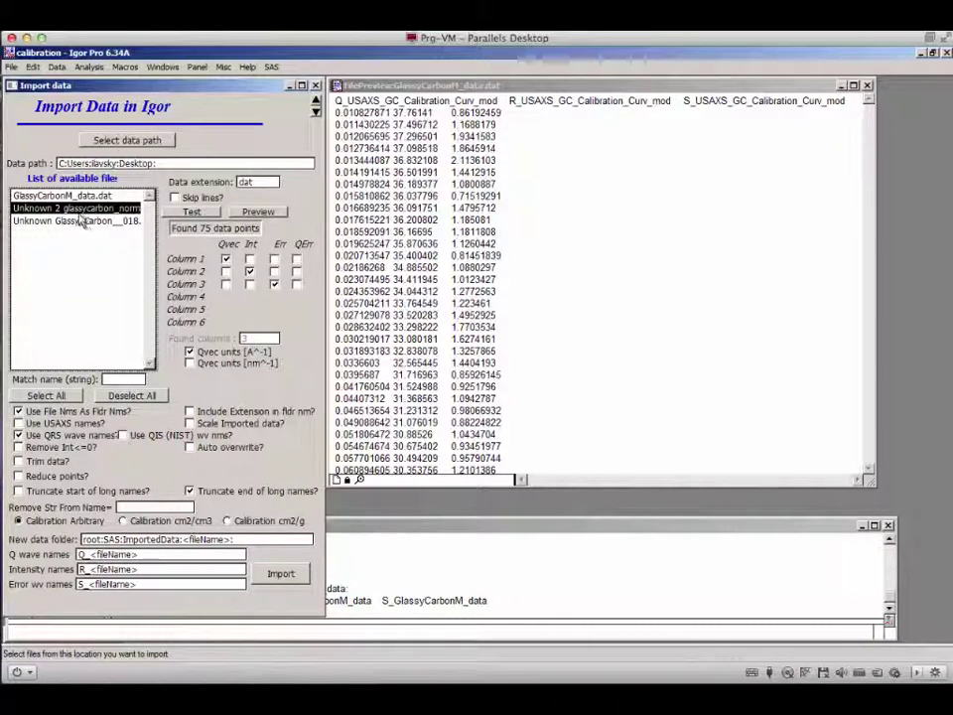
{"action": "left_click", "coordinate": [179, 216]}
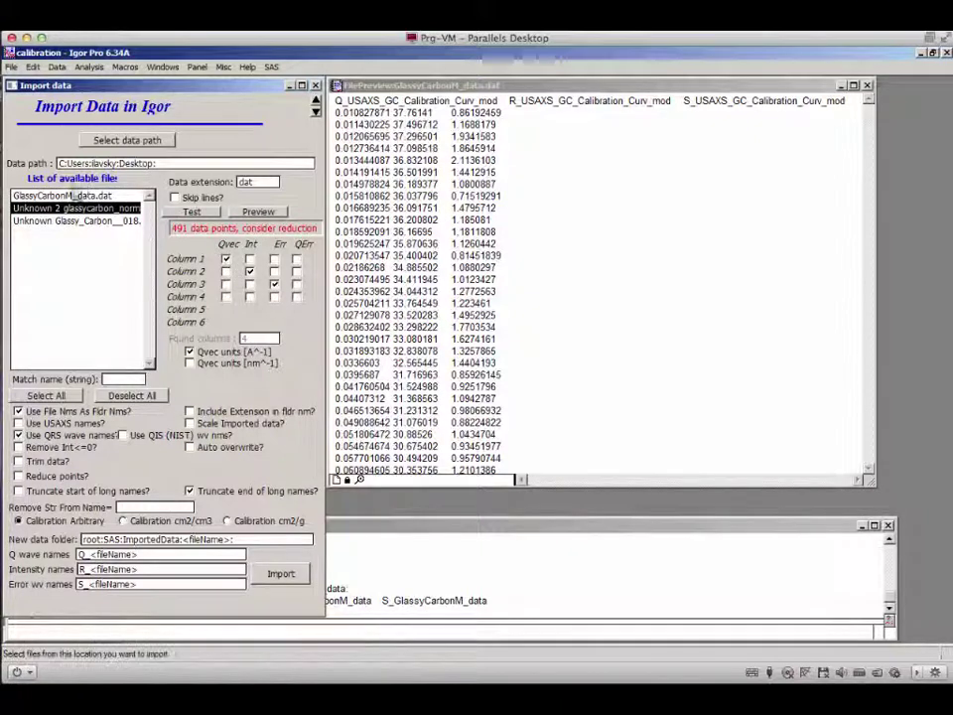
{"action": "left_click", "coordinate": [280, 573]}
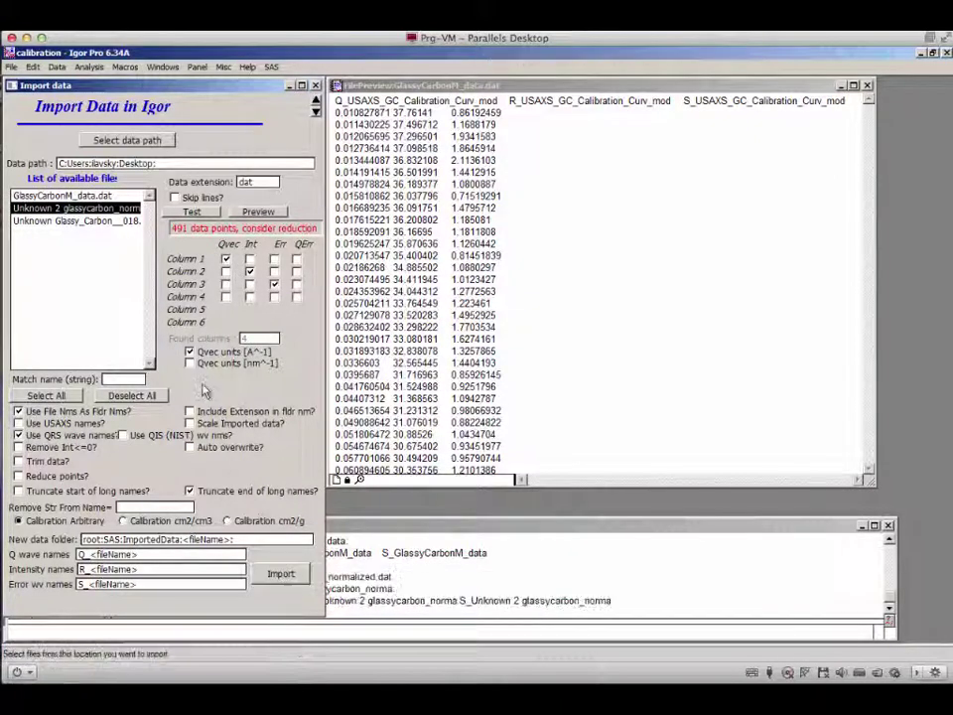
Test and import the Unknown Glassy_Carbon__018.dat file with the same column assignments.
{"action": "left_click", "coordinate": [36, 223]}
{"action": "left_click", "coordinate": [191, 211]}
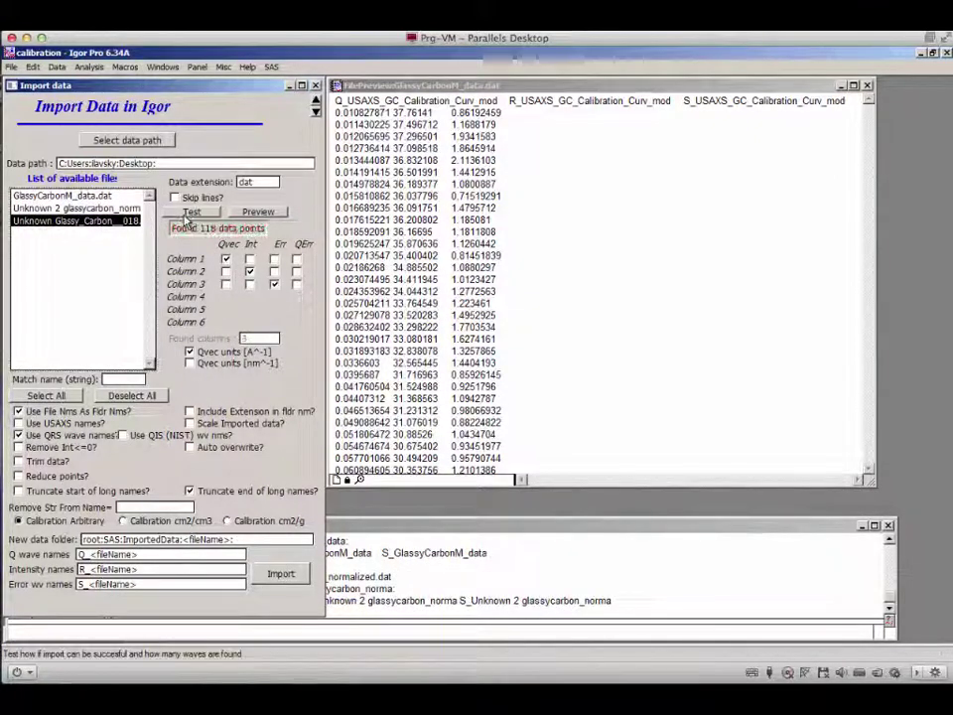
{"action": "left_click", "coordinate": [288, 573]}
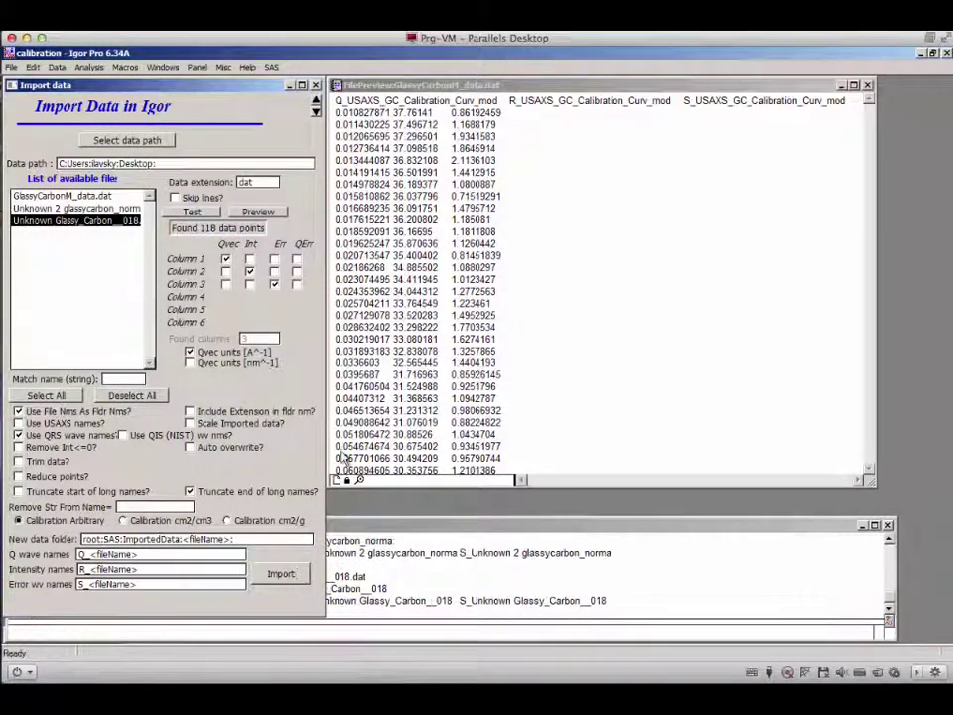
Close the file preview, open the Plotting I tool and graph GlassyCarbonM_data as QRS data.
{"action": "left_click", "coordinate": [867, 85]}
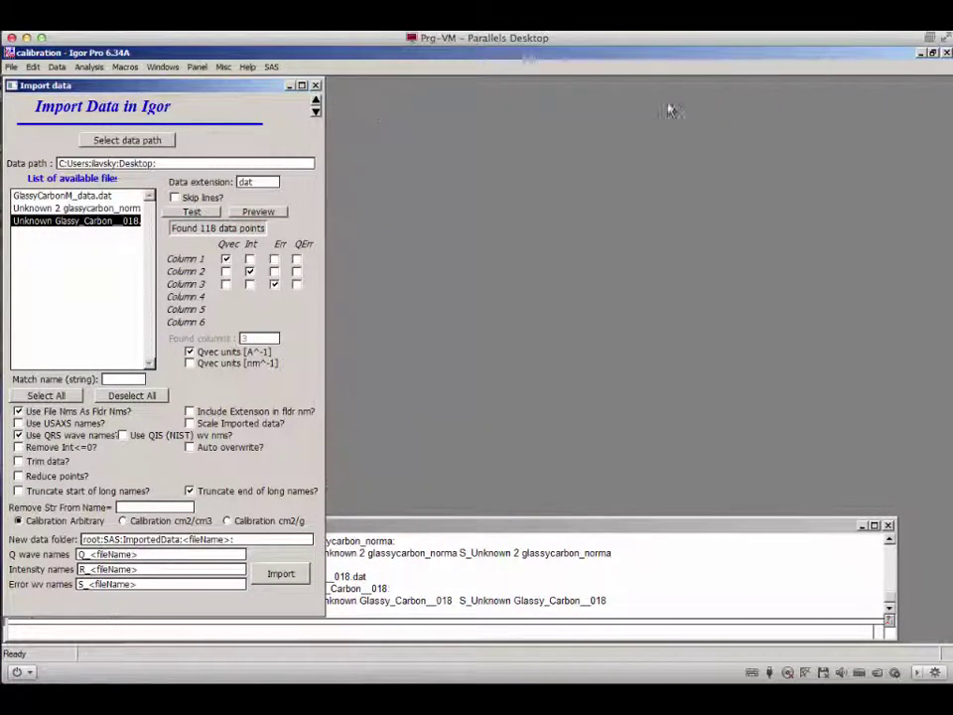
{"action": "left_click", "coordinate": [244, 66]}
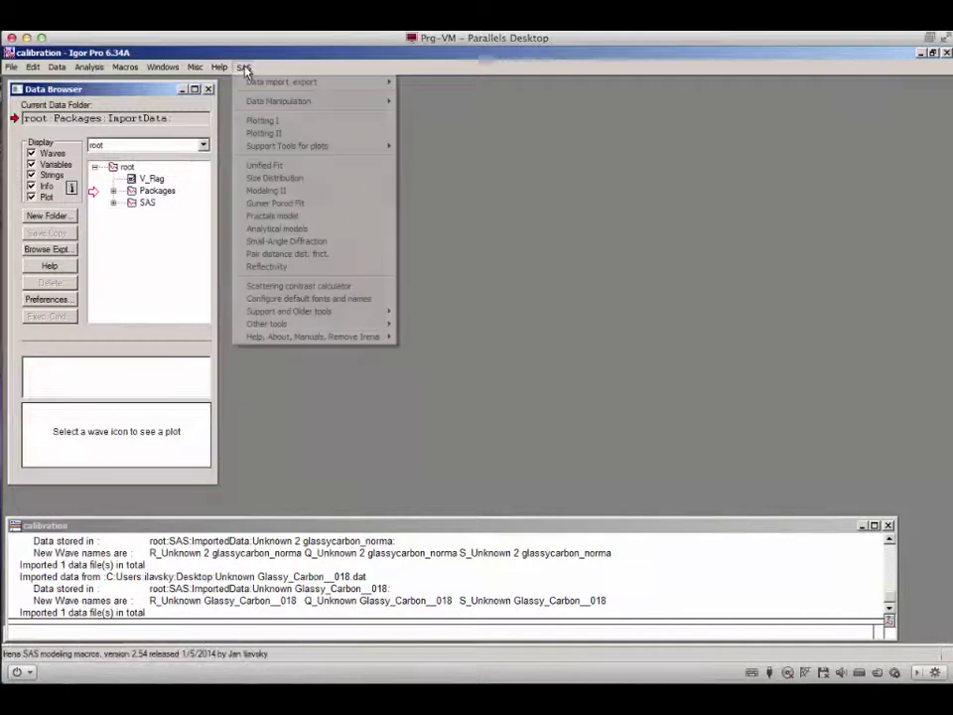
{"action": "left_click", "coordinate": [284, 122]}
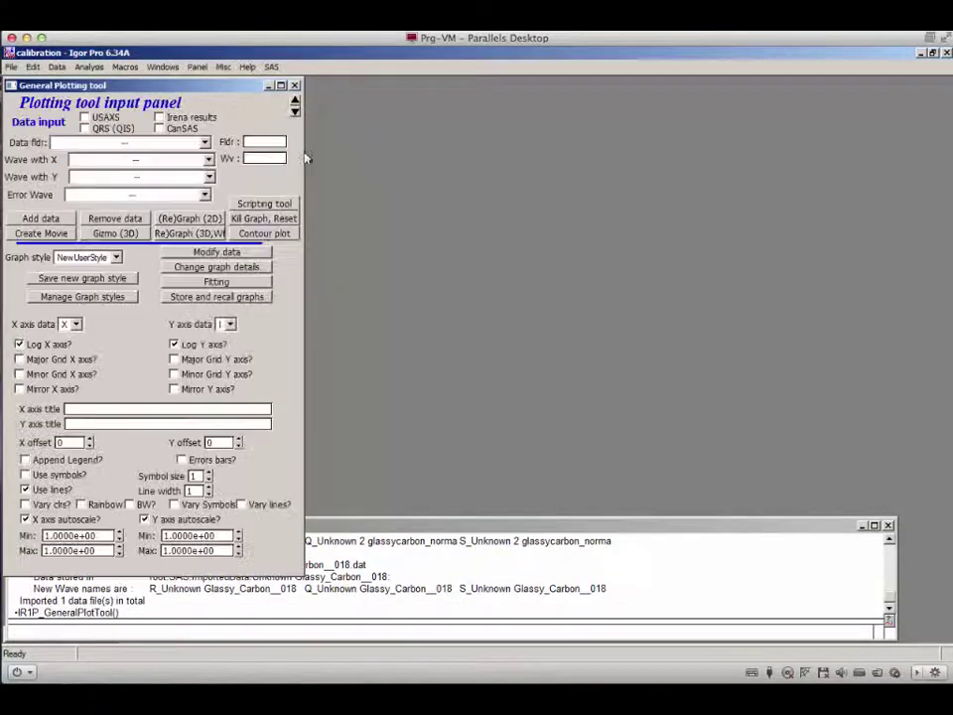
{"action": "left_click", "coordinate": [89, 147]}
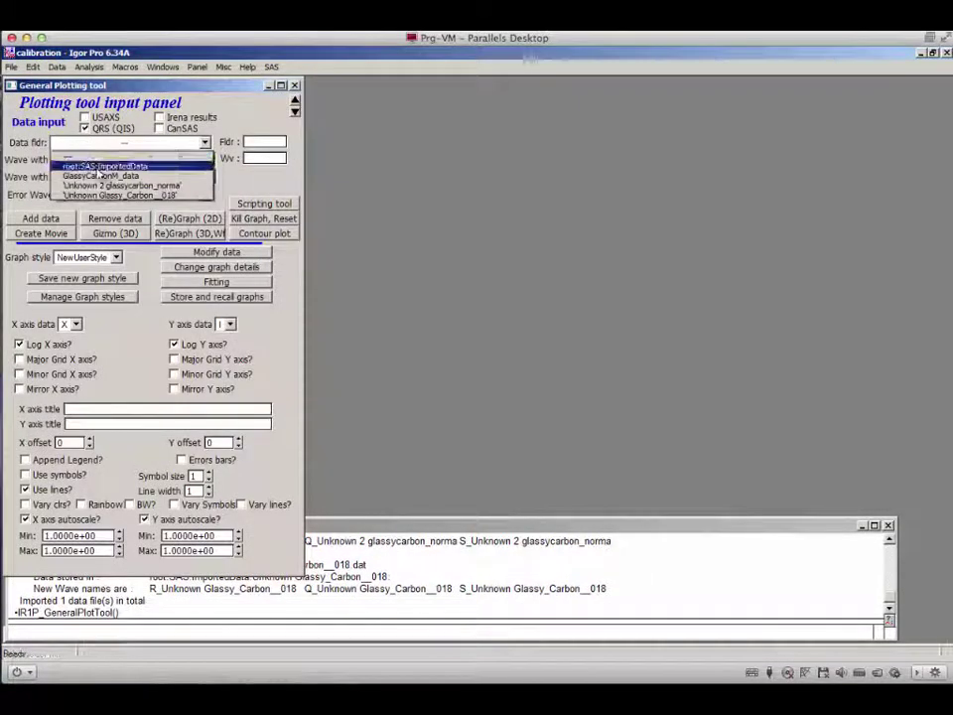
{"action": "left_click", "coordinate": [94, 175]}
{"action": "left_click", "coordinate": [63, 225]}
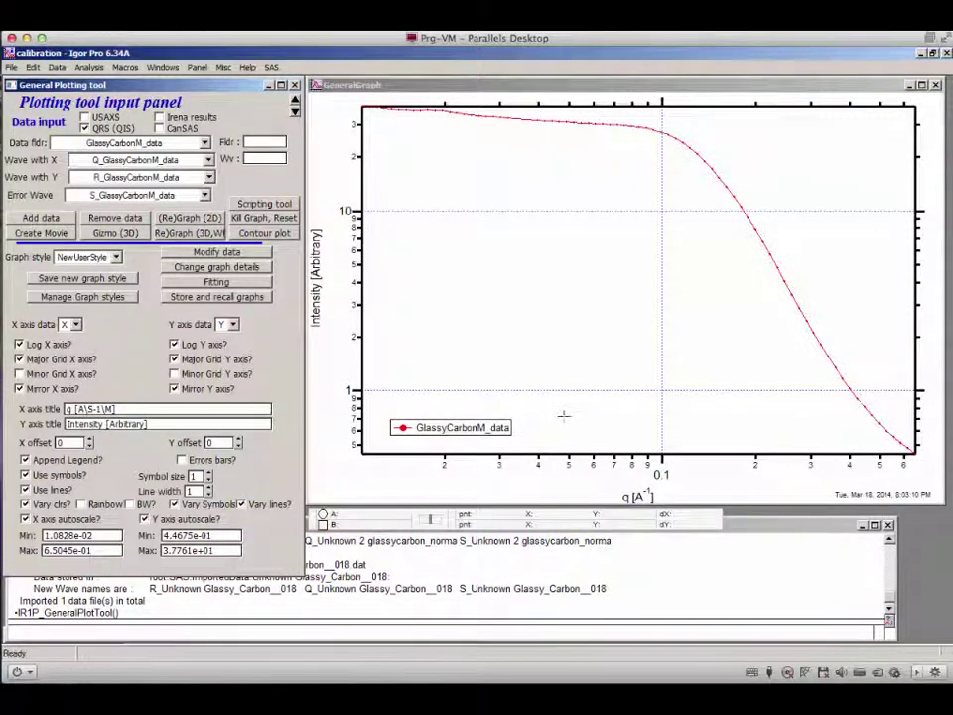
Add the Unknown 2 glassycarbon_norma data set to the graph and mark out its curve for comparison with the reference.
{"action": "left_click", "coordinate": [166, 145]}
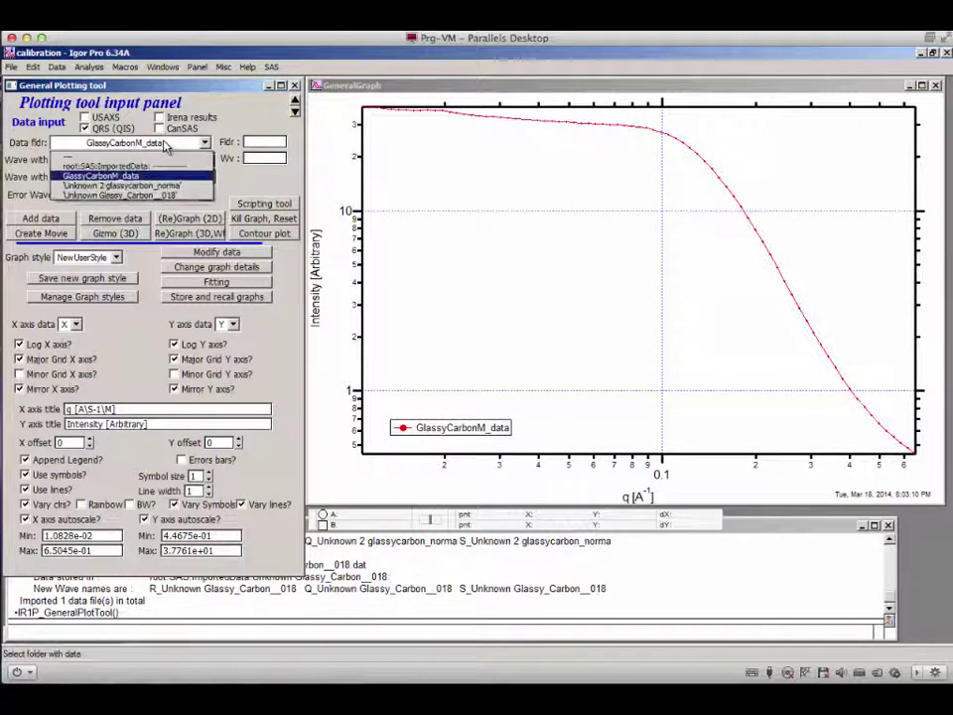
{"action": "left_click", "coordinate": [156, 189]}
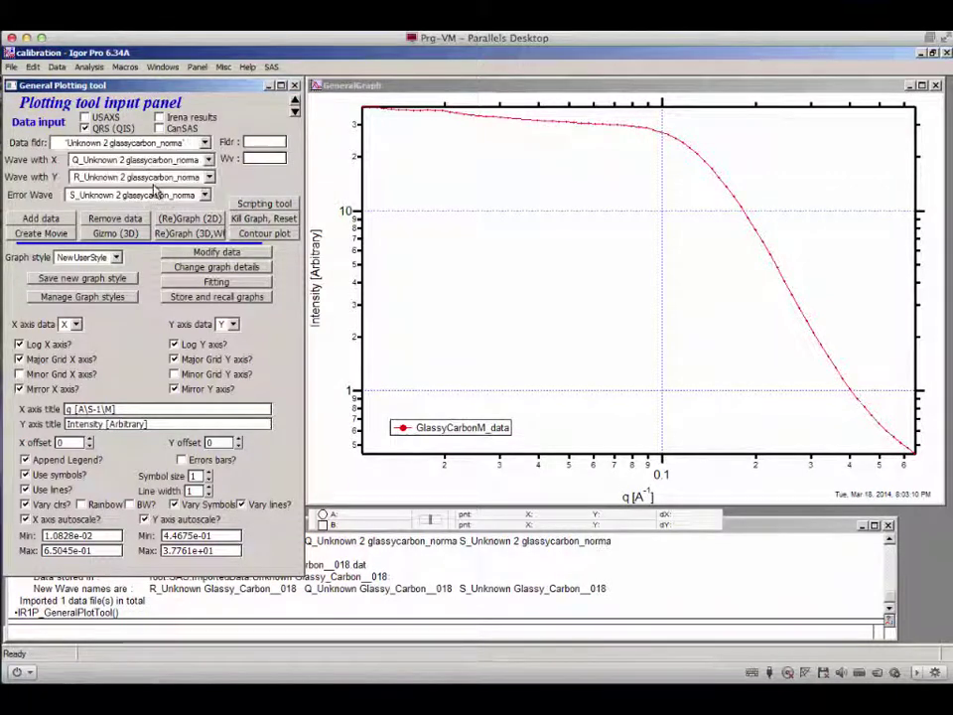
{"action": "left_click", "coordinate": [43, 219]}
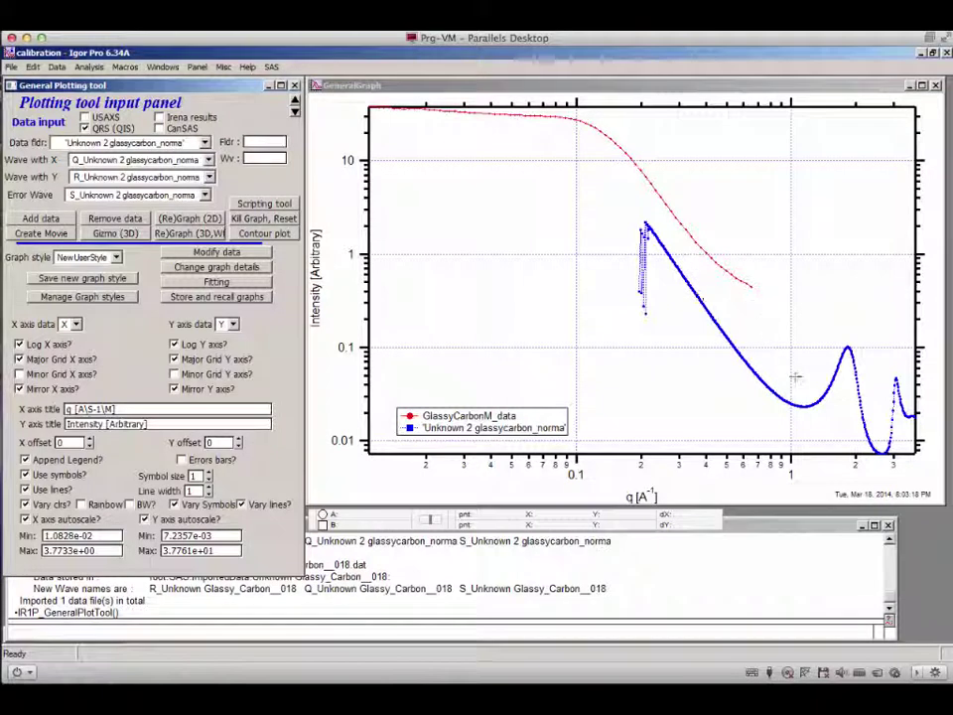
{"action": "left_click_drag", "start_coordinate": [645, 211], "coordinate": [907, 457]}
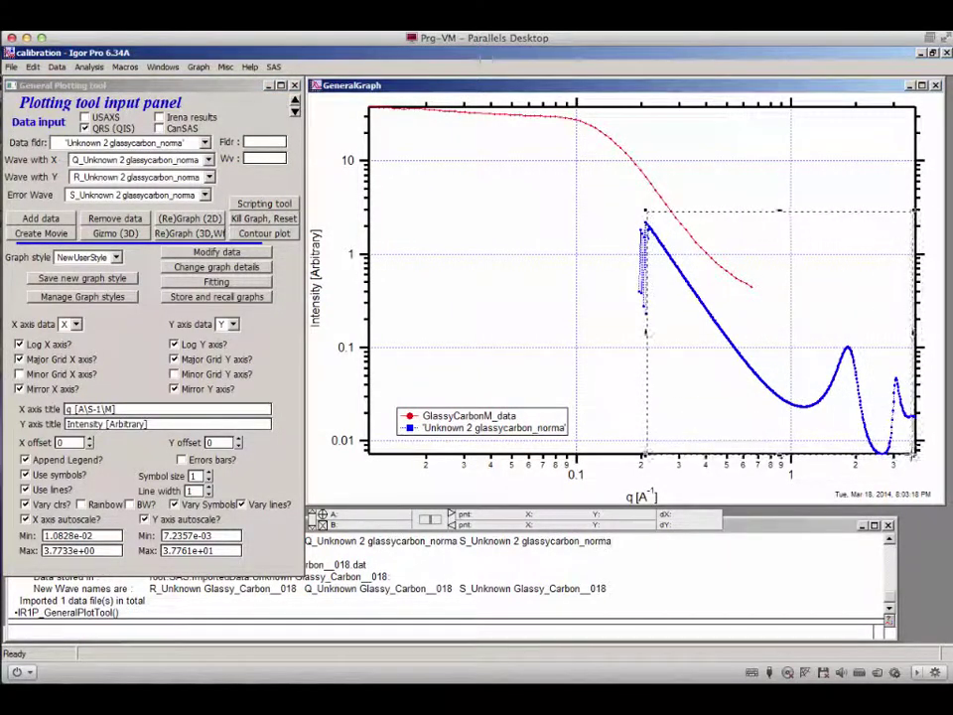
{"action": "left_click", "coordinate": [526, 261]}
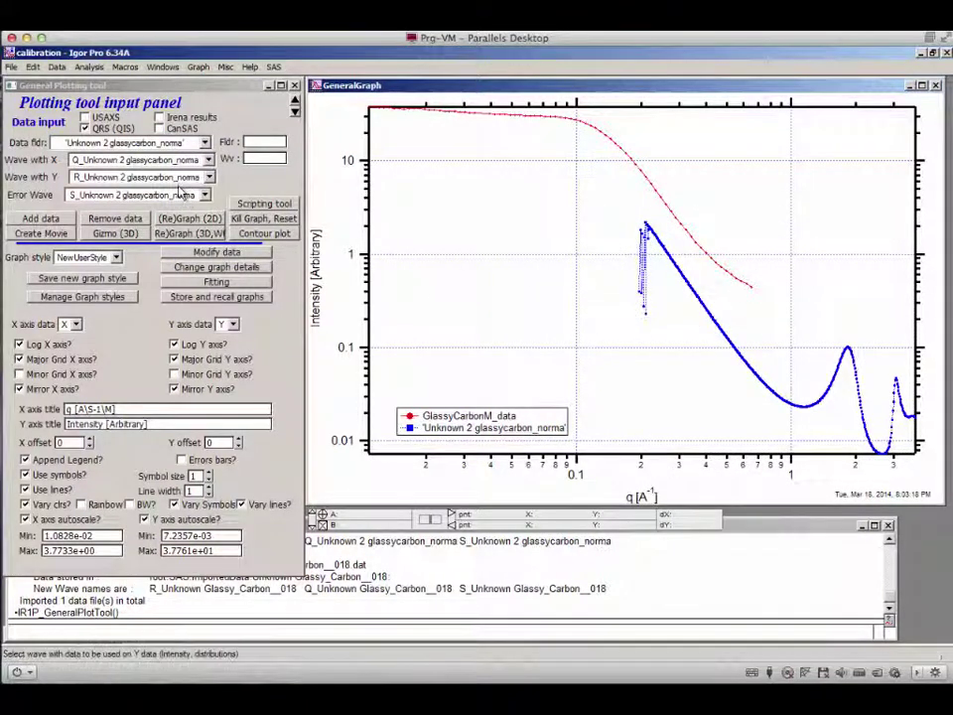
Add the Unknown Glassy_Carbon__018 data set to the same graph.
{"action": "left_click", "coordinate": [180, 146]}
{"action": "left_click", "coordinate": [119, 194]}
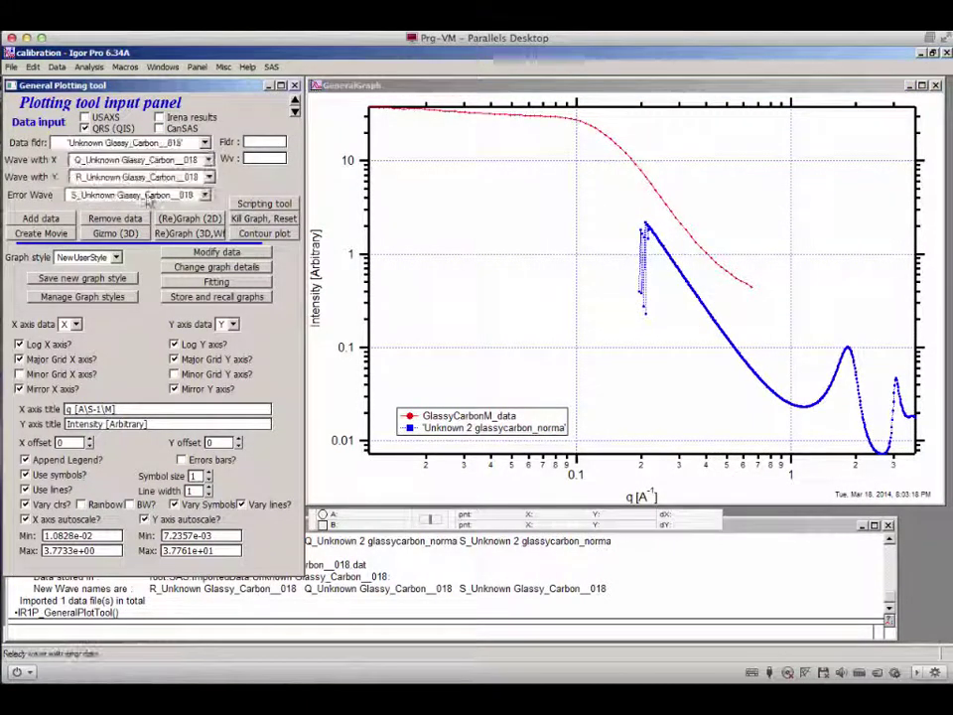
{"action": "left_click", "coordinate": [45, 219]}
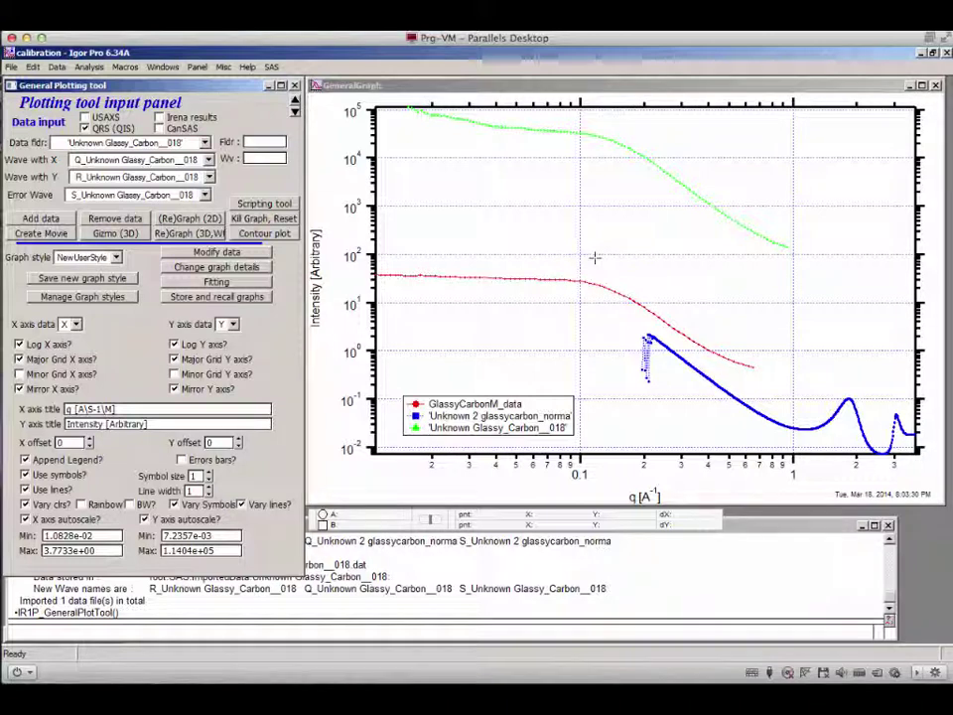
Close the graph and the plotting tool, and open the Data manipulation I tool for one or two data sets.
{"action": "left_click", "coordinate": [936, 85]}
{"action": "left_click", "coordinate": [294, 87]}
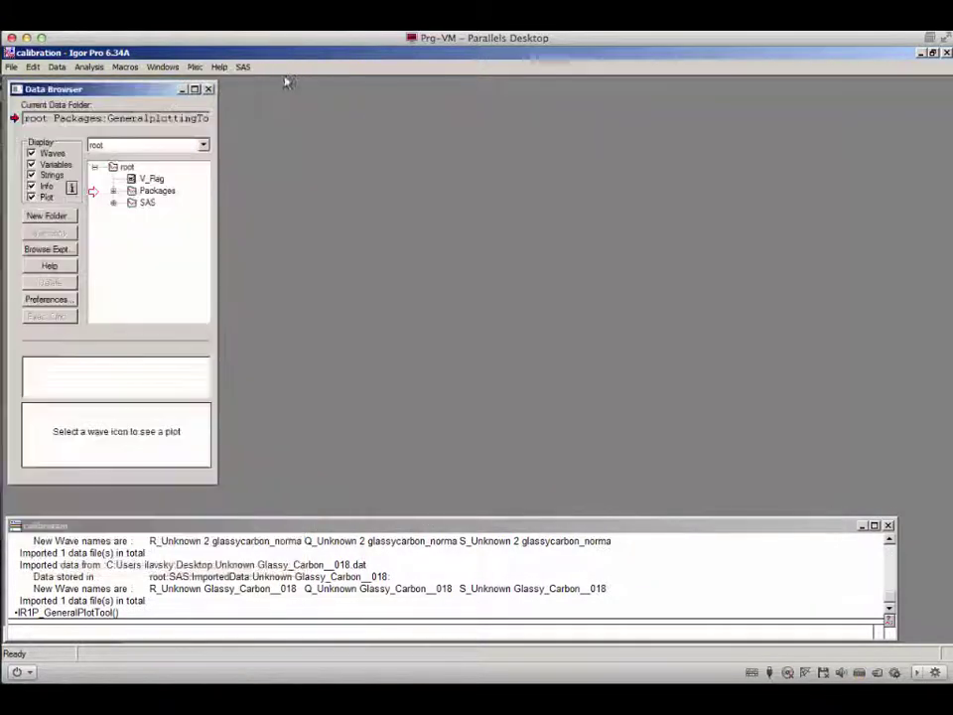
{"action": "left_click", "coordinate": [244, 67]}
{"action": "mouse_move", "coordinate": [254, 108]}
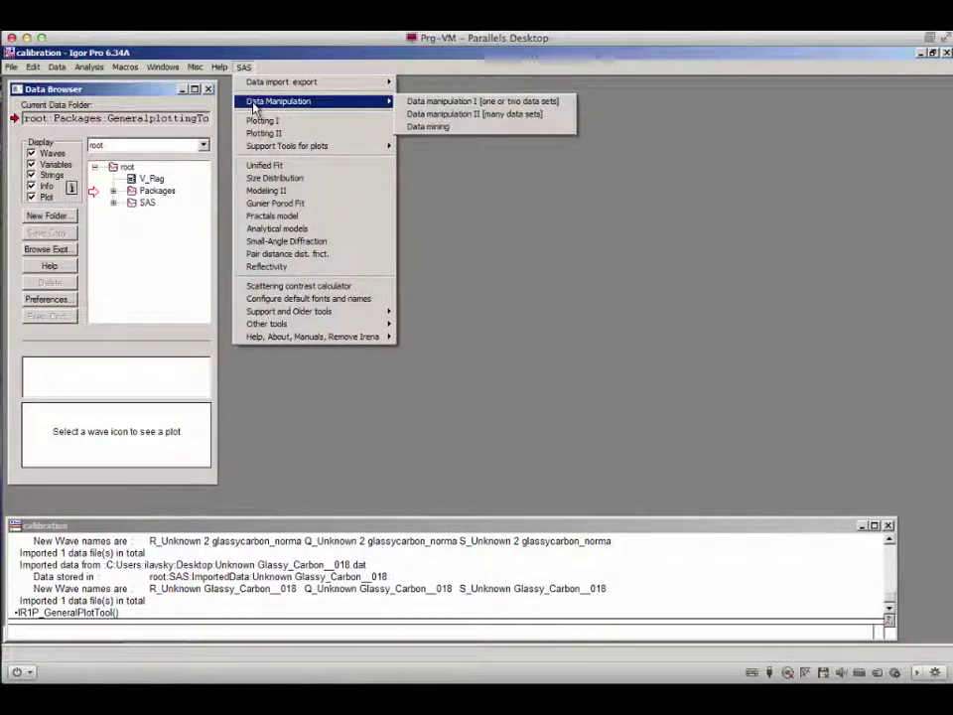
{"action": "left_click", "coordinate": [463, 103]}
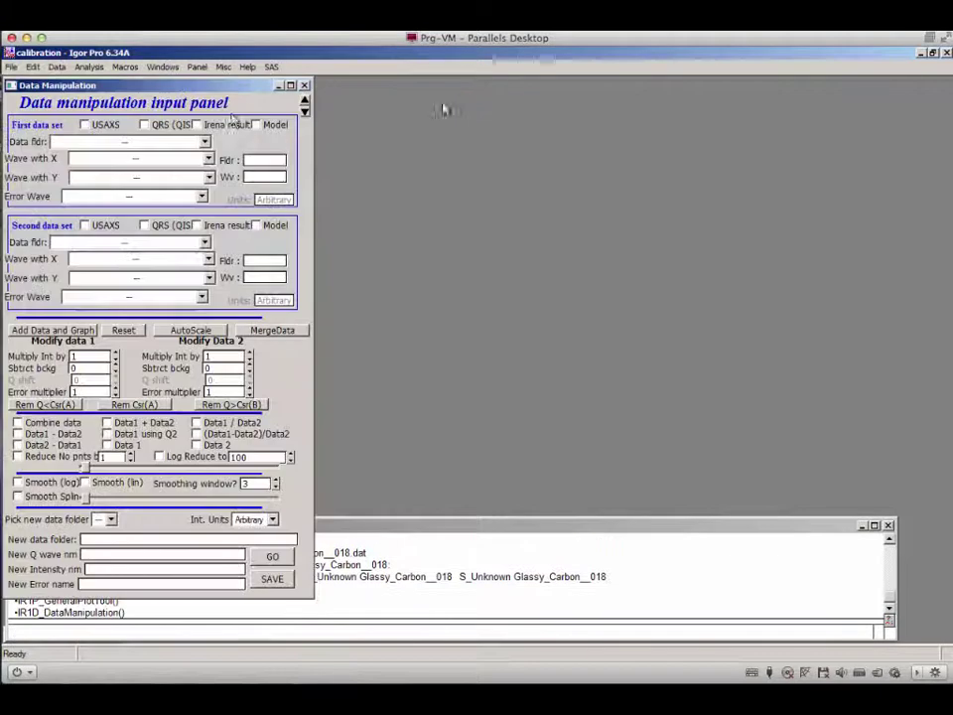
Graph QRS data with GlassyCarbonM_data as first and Unknown Glassy_Carbon__018 as second data set, and resize the graph window to fit the screen.
{"action": "left_click", "coordinate": [144, 125]}
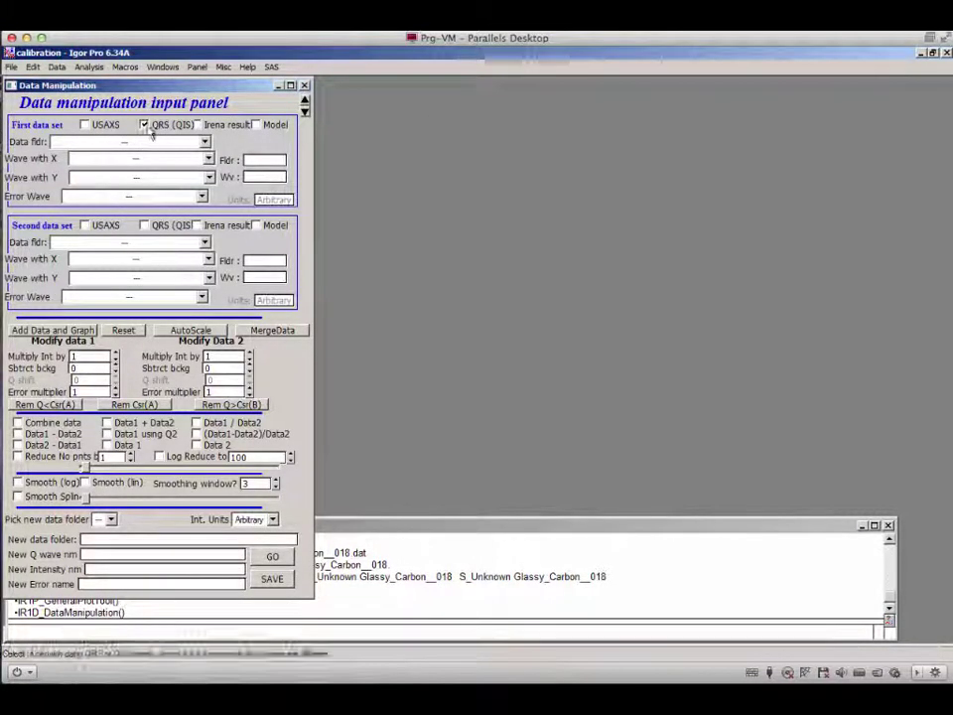
{"action": "left_click", "coordinate": [205, 144]}
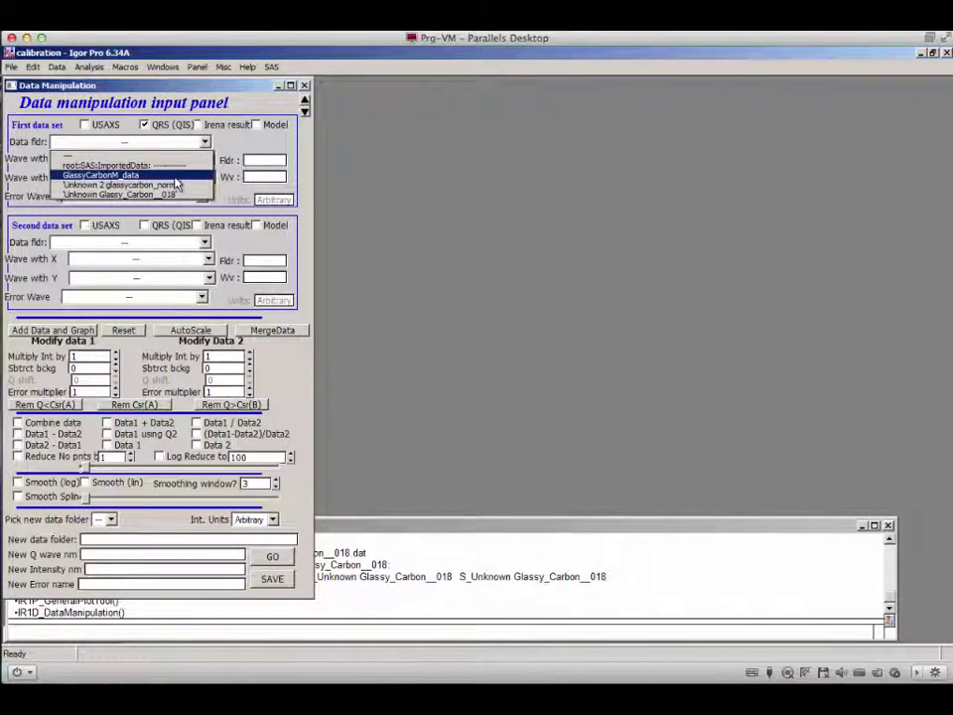
{"action": "left_click", "coordinate": [134, 175]}
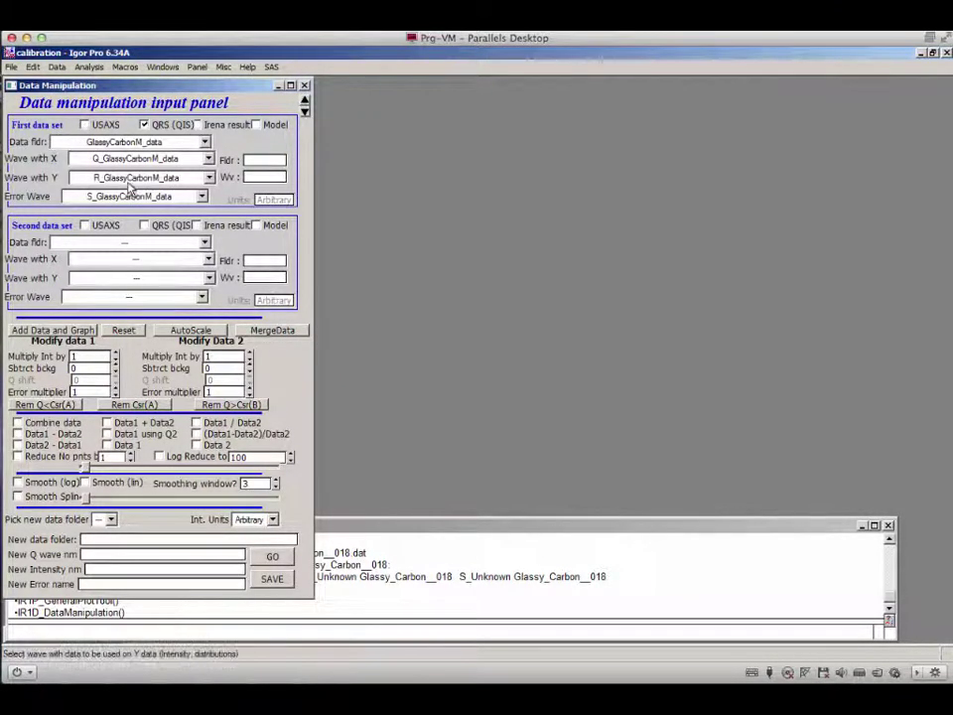
{"action": "left_click", "coordinate": [144, 225]}
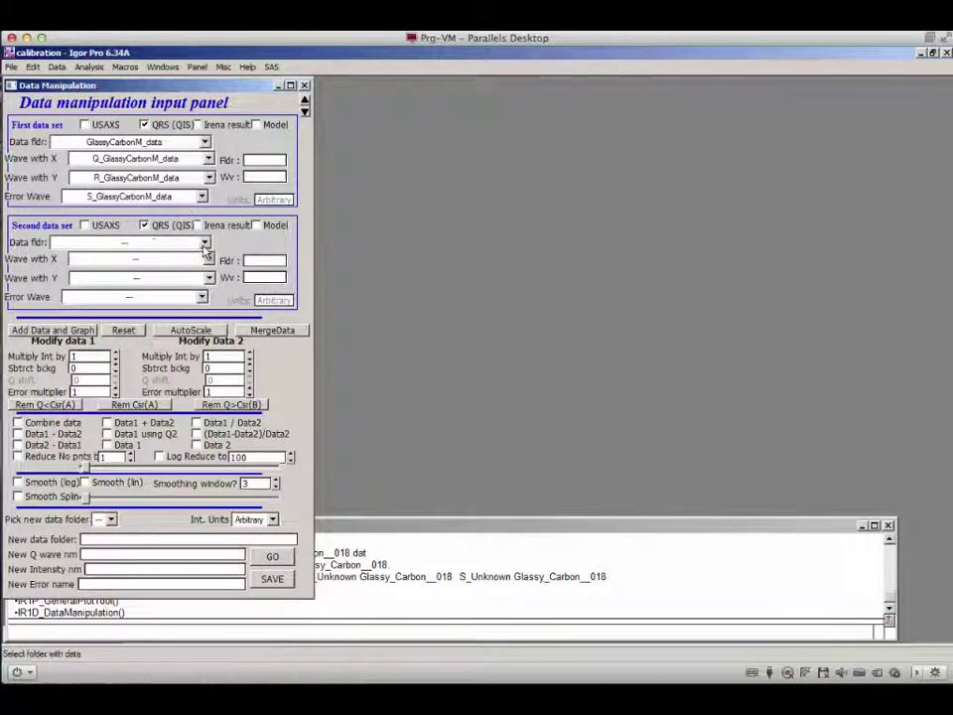
{"action": "left_click", "coordinate": [205, 244]}
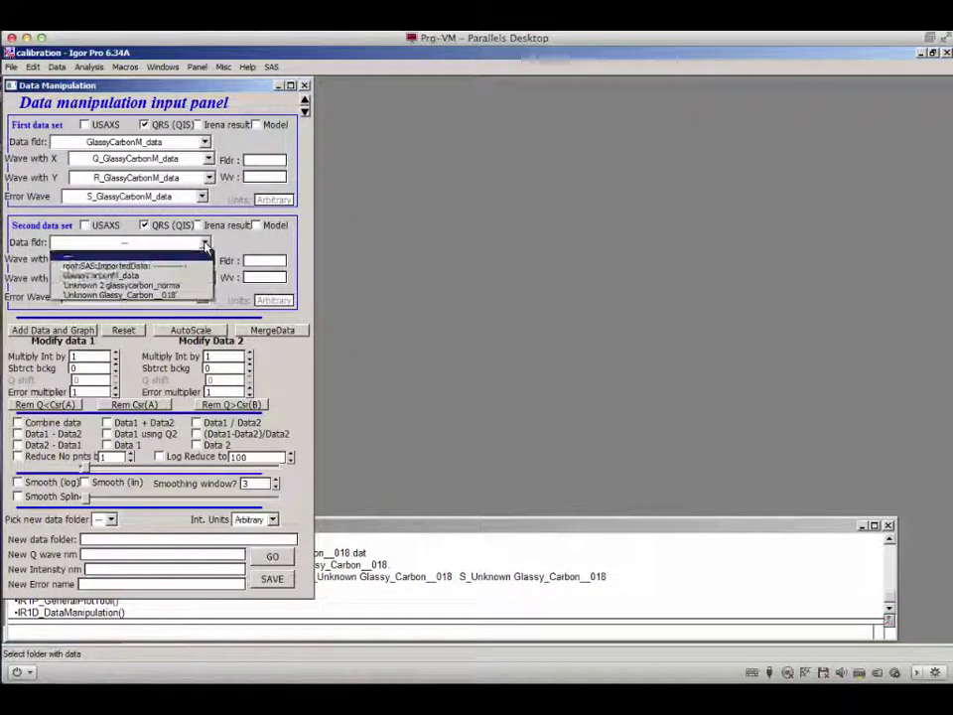
{"action": "left_click", "coordinate": [175, 296]}
{"action": "left_click", "coordinate": [74, 332]}
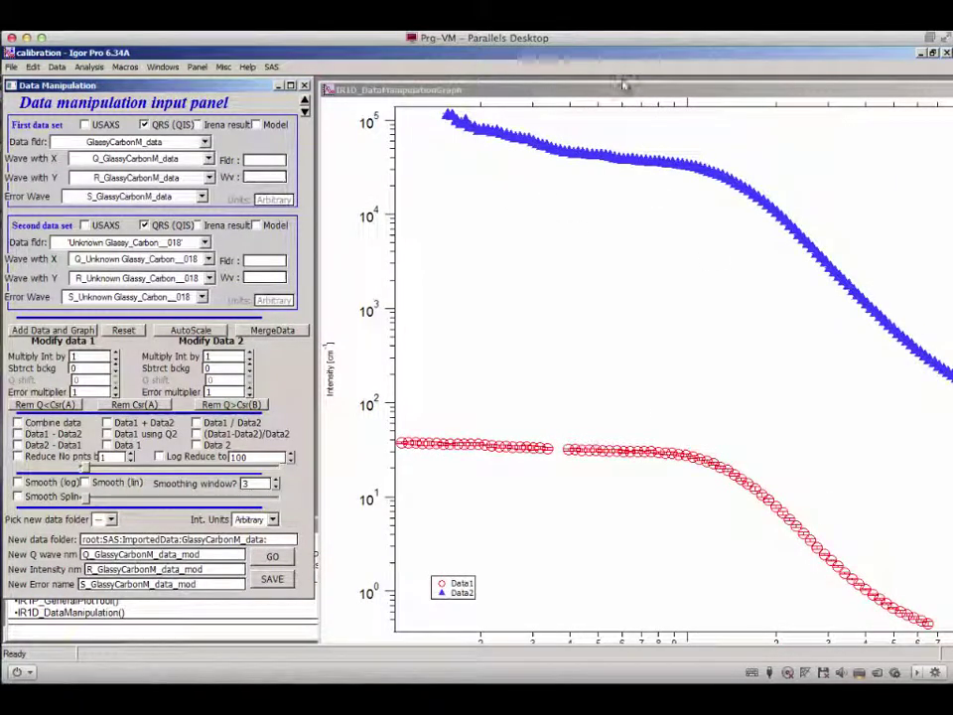
{"action": "mouse_move", "coordinate": [424, 90]}
{"action": "left_mouse_down"}
{"action": "mouse_move", "coordinate": [572, 198]}
{"action": "mouse_move", "coordinate": [423, 95]}
{"action": "left_mouse_up"}
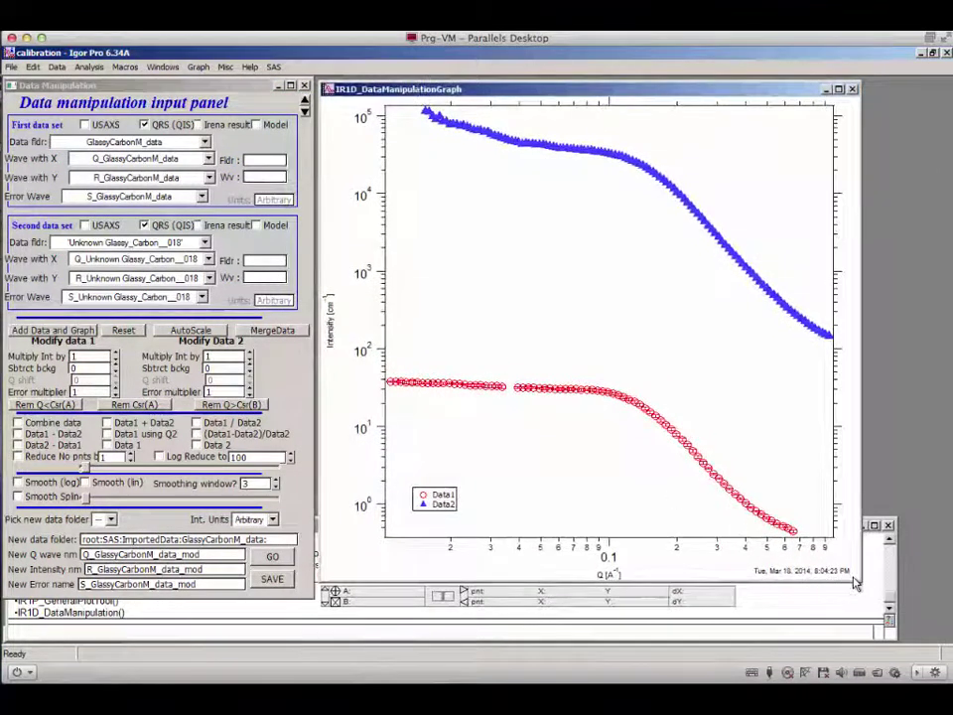
{"action": "left_click_drag", "start_coordinate": [862, 580], "coordinate": [914, 549]}
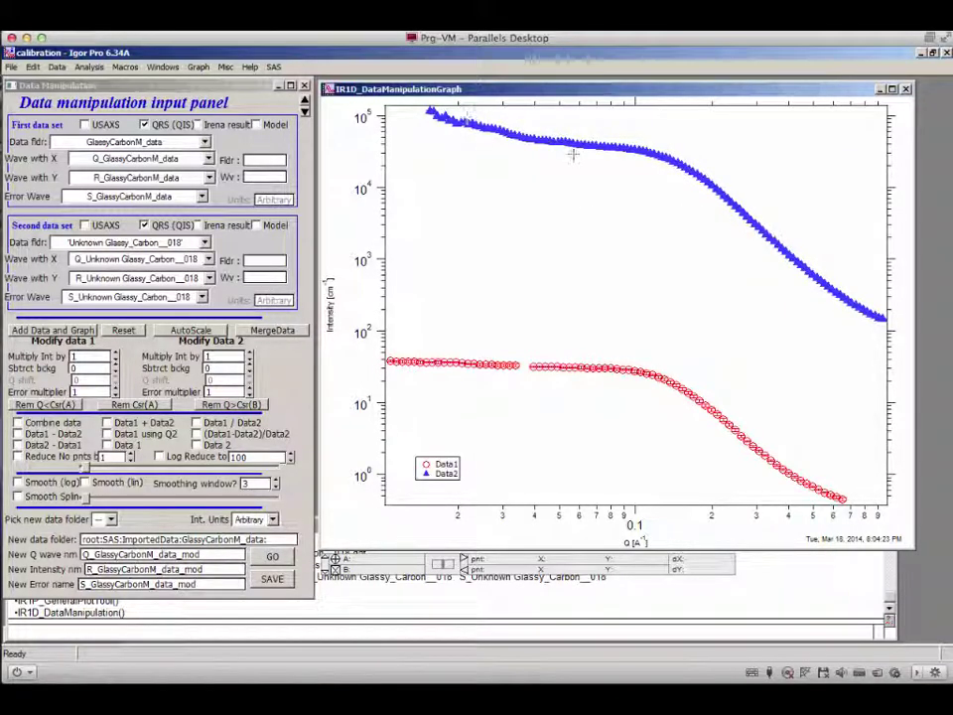
Mark out the low-Q part of the Data2 curve and place cursor A on Data2 at Q about 0.081.
{"action": "left_click_drag", "start_coordinate": [582, 154], "coordinate": [422, 102]}
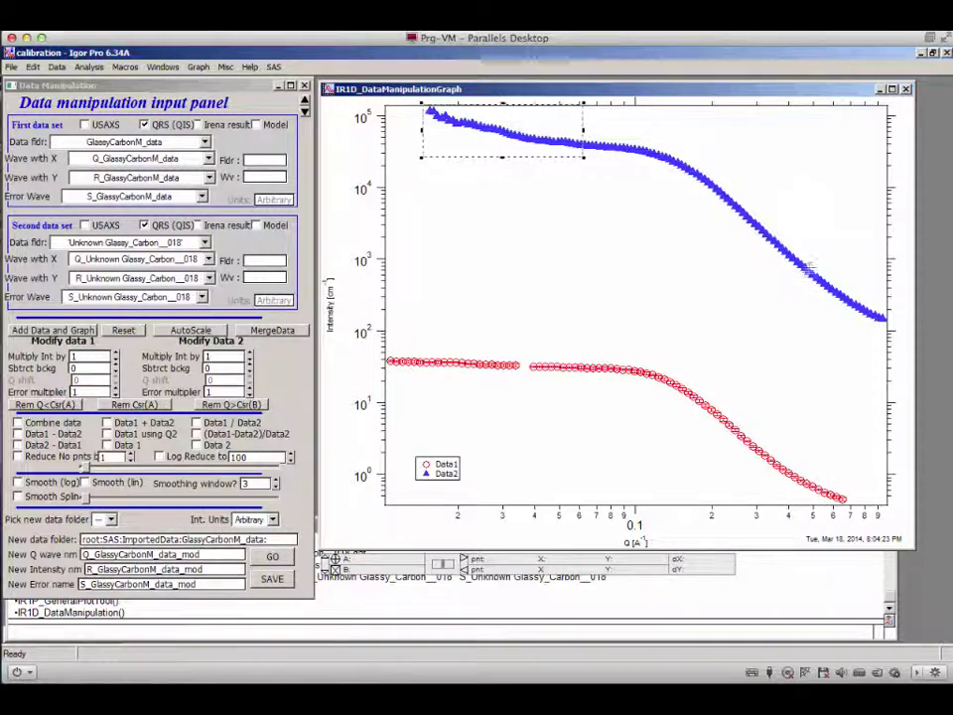
{"action": "left_click", "coordinate": [592, 305]}
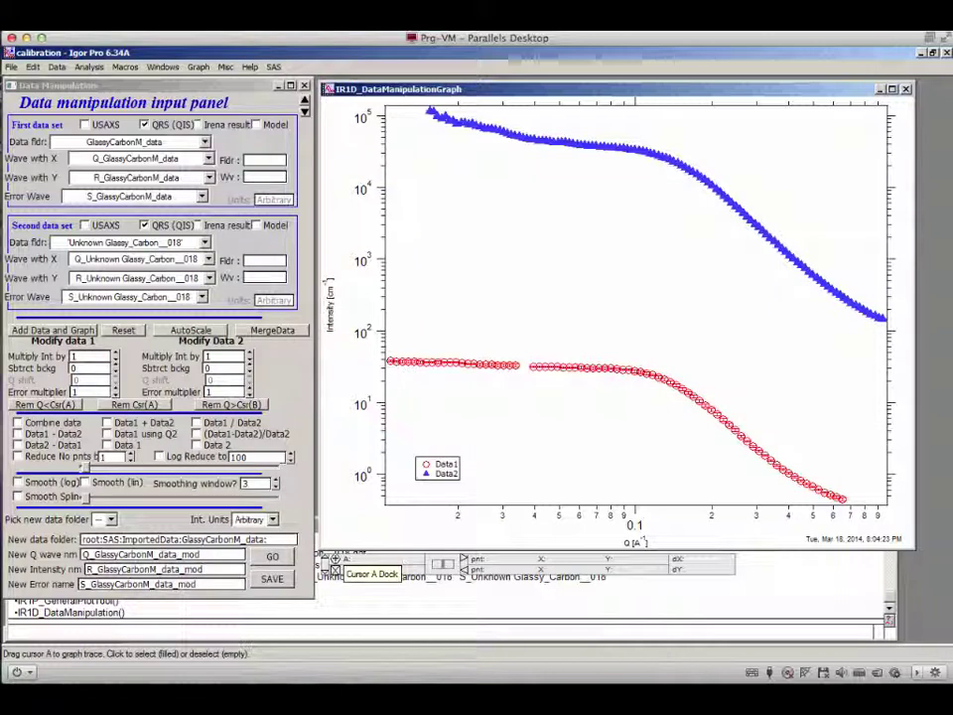
{"action": "left_click_drag", "start_coordinate": [575, 434], "coordinate": [604, 373]}
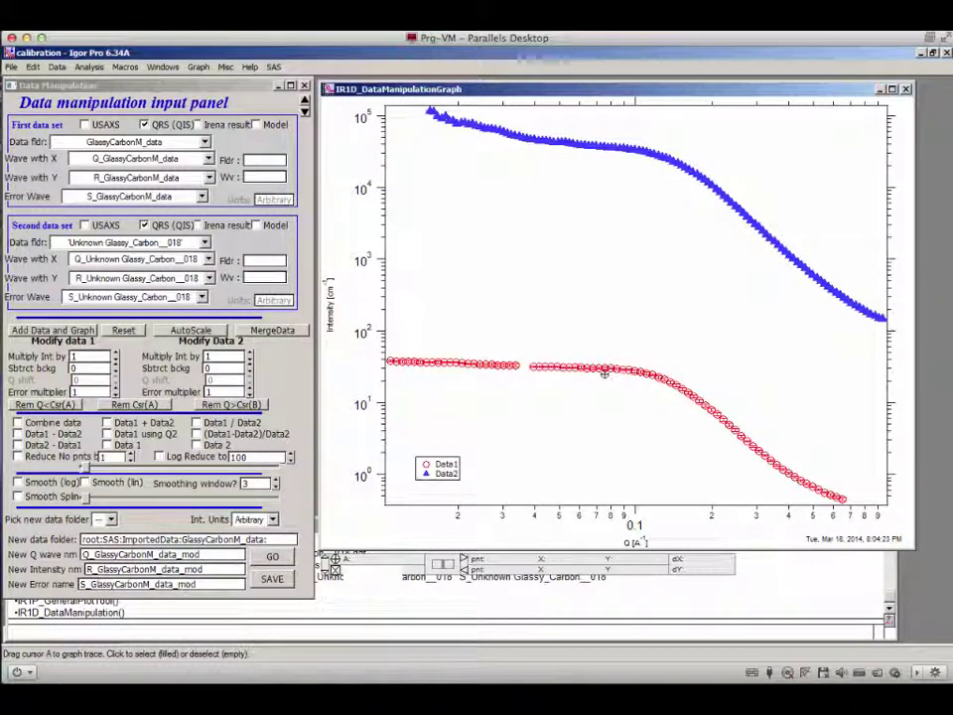
{"action": "left_click_drag", "start_coordinate": [650, 202], "coordinate": [615, 147]}
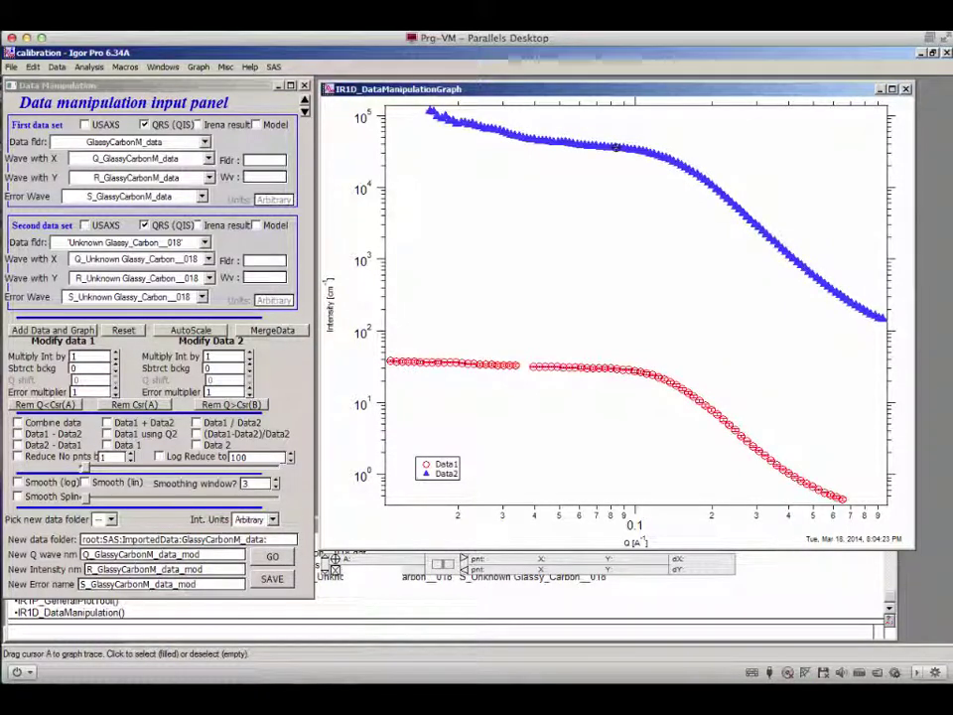
{"action": "left_click_drag", "start_coordinate": [613, 147], "coordinate": [606, 154]}
{"action": "left_click_drag", "start_coordinate": [510, 144], "coordinate": [415, 104]}
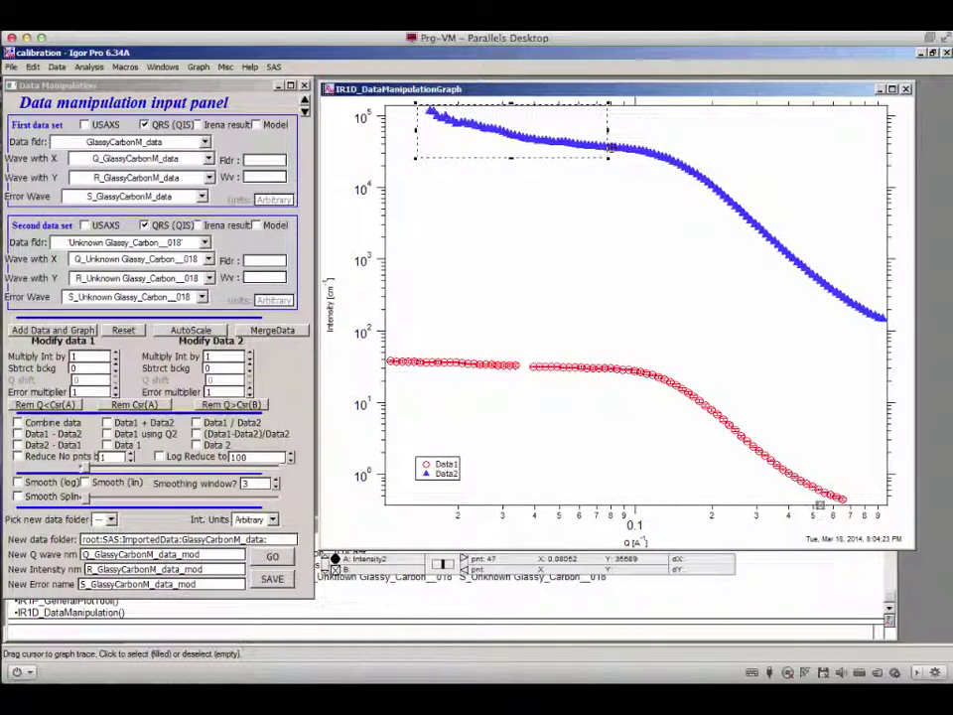
Place cursor B on the Data1 curve at Q about 0.446 and merge the two data sets.
{"action": "left_click_drag", "start_coordinate": [843, 499], "coordinate": [842, 499]}
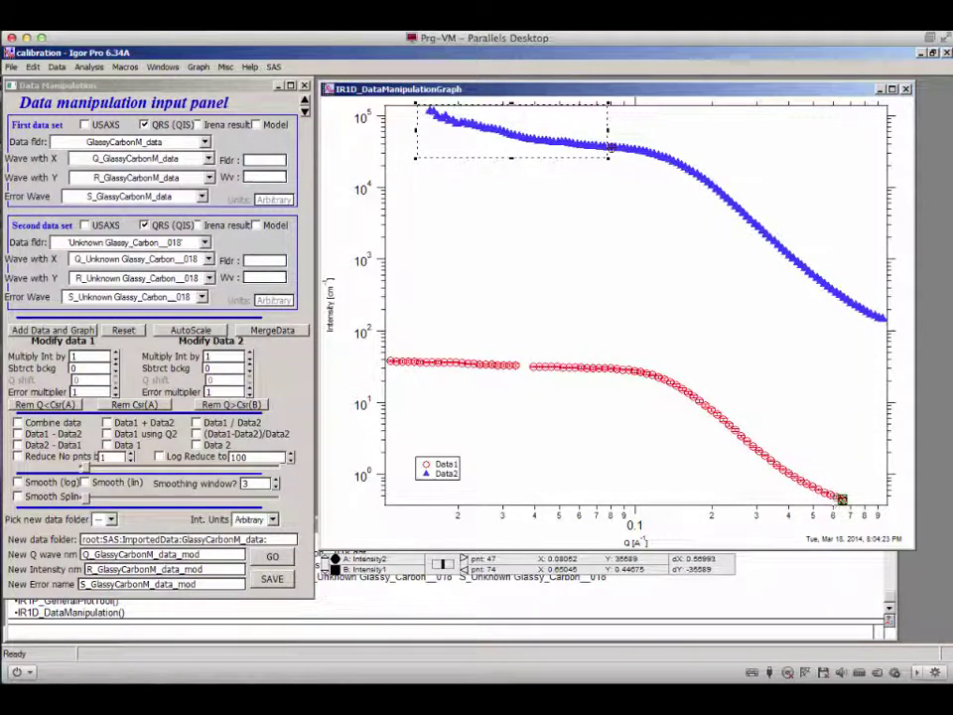
{"action": "left_click", "coordinate": [800, 483]}
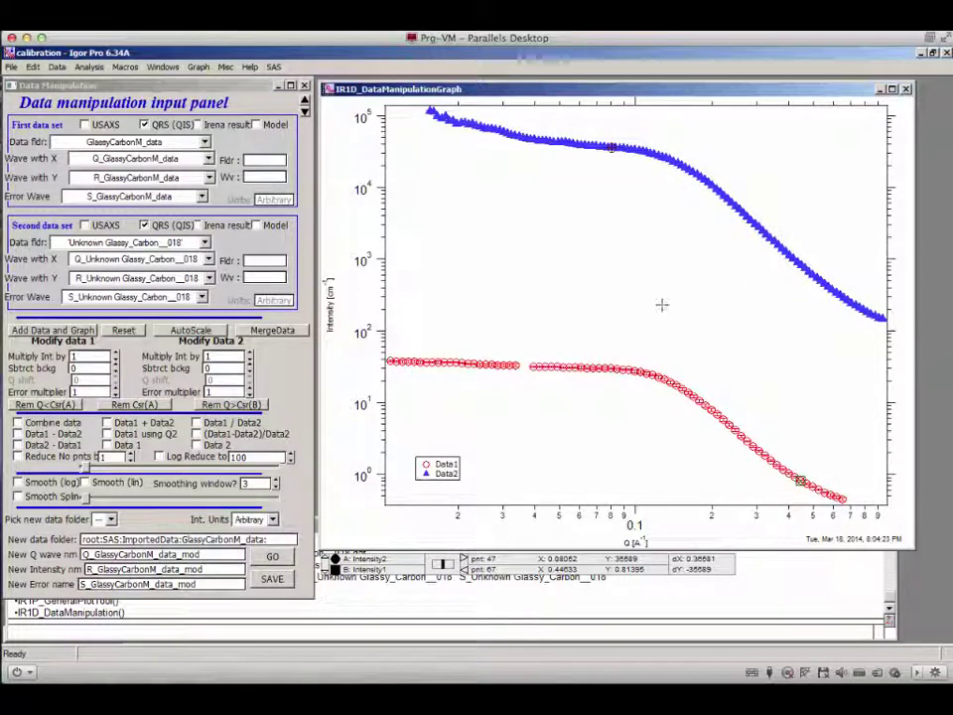
{"action": "left_click", "coordinate": [282, 354]}
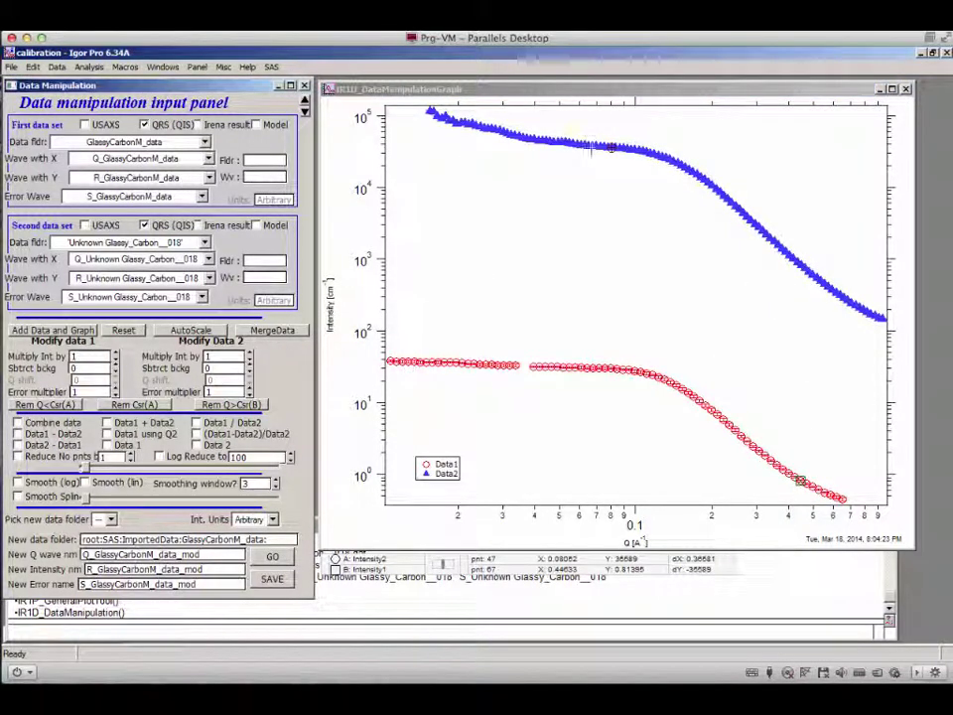
{"action": "left_click", "coordinate": [278, 331]}
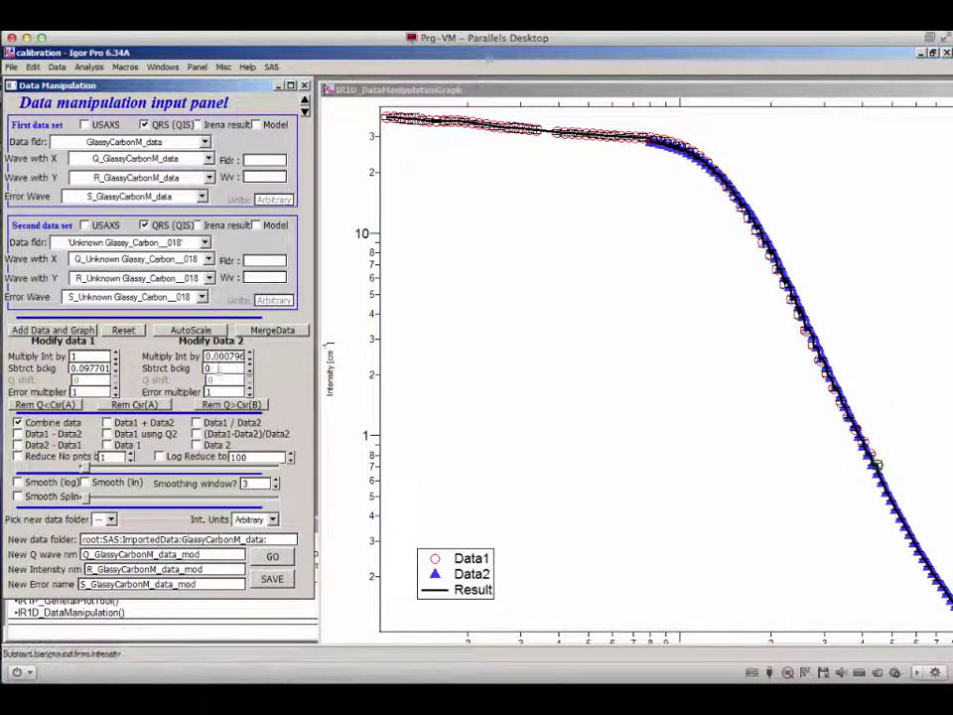
Examine the full digits of the intensity multiplier calculated for Data 2.
{"action": "left_click", "coordinate": [208, 355]}
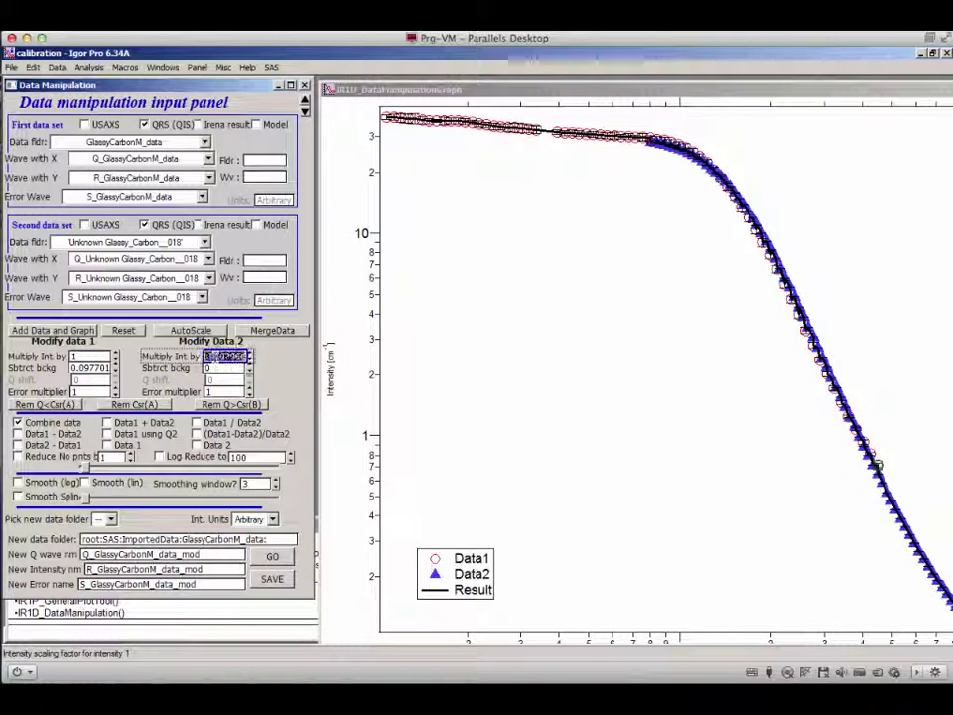
{"action": "type", "text": "1.00075"}
{"action": "key", "text": "Return"}
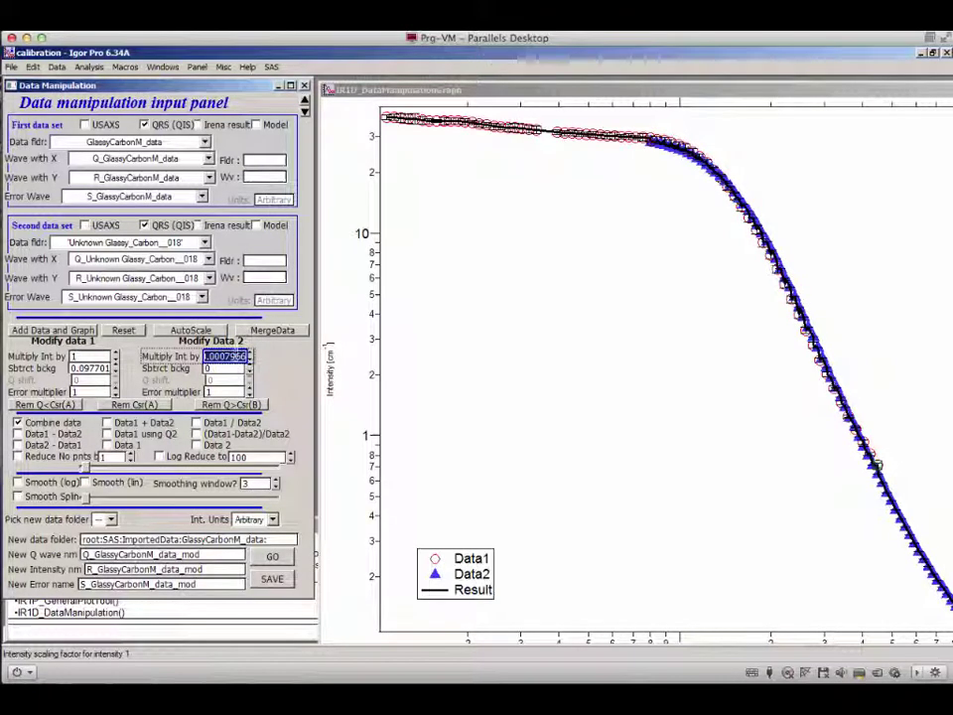
{"action": "left_click_drag", "start_coordinate": [214, 356], "coordinate": [228, 356]}
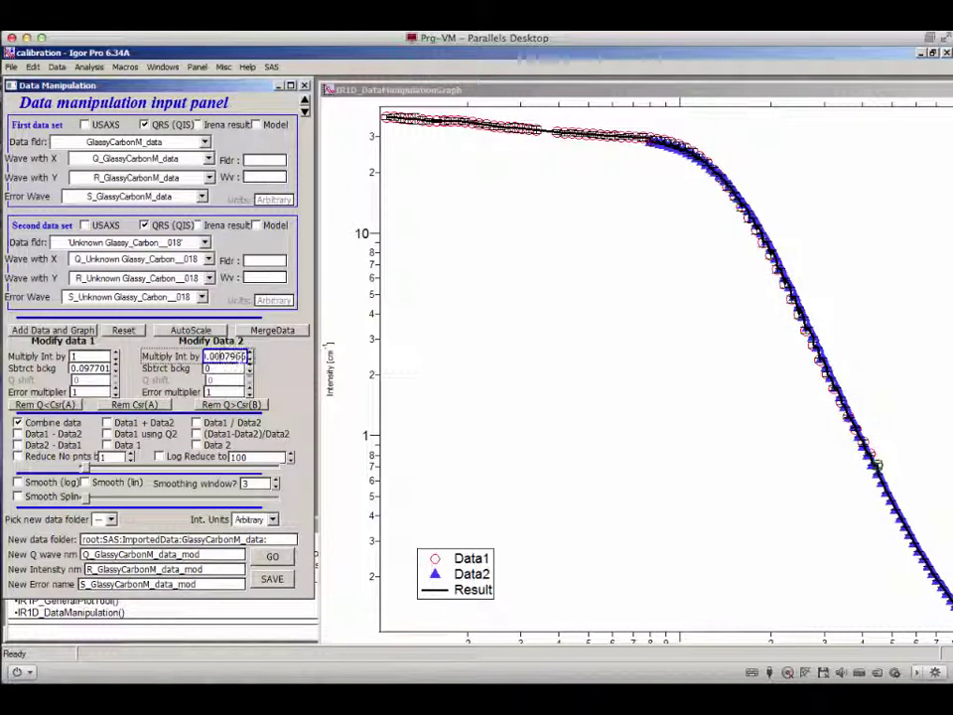
Inspect the background value subtracted from Data 1, and graph the two original data sets again.
{"action": "left_click", "coordinate": [89, 367]}
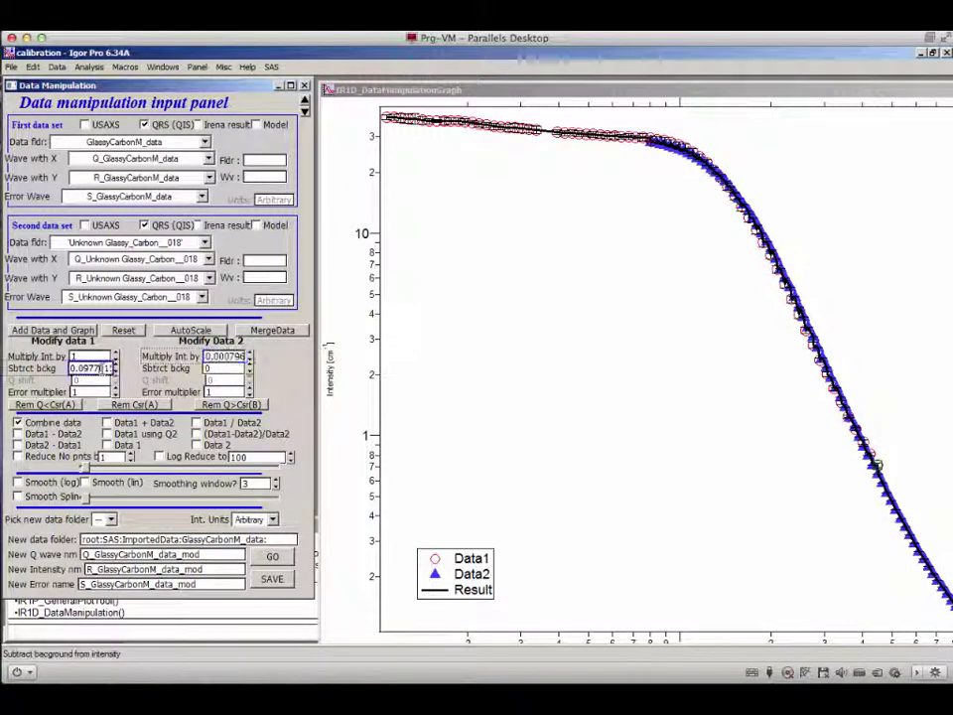
{"action": "key", "text": "Return"}
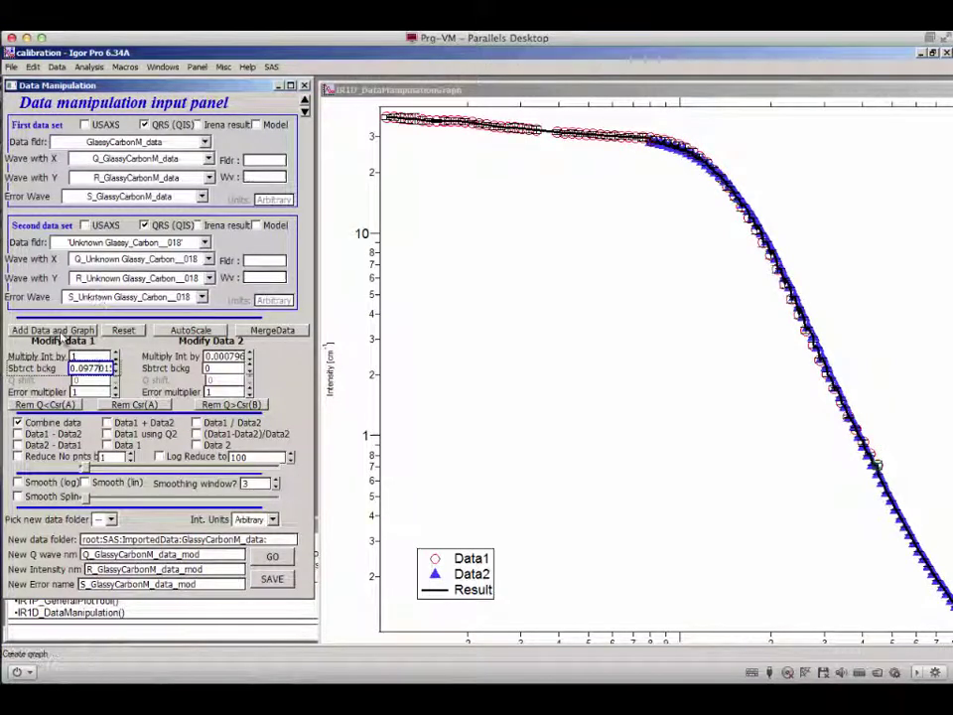
{"action": "left_click", "coordinate": [56, 331]}
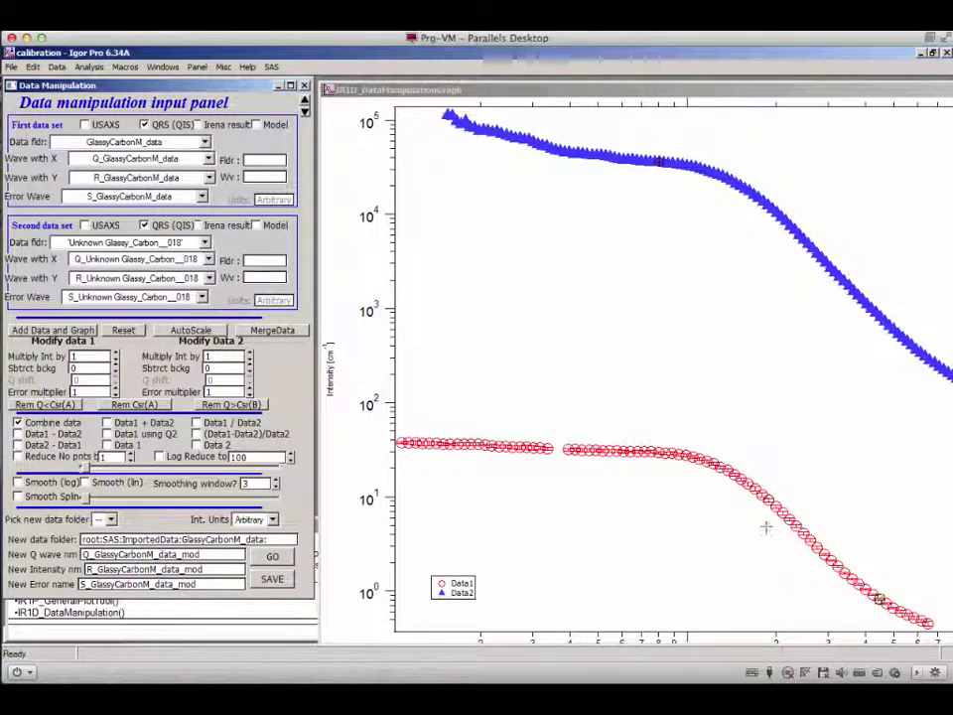
Place cursor B on the Data1 curve at Q about 0.27, mark out Data2's low-Q part, and merge the two data sets.
{"action": "left_click", "coordinate": [833, 563]}
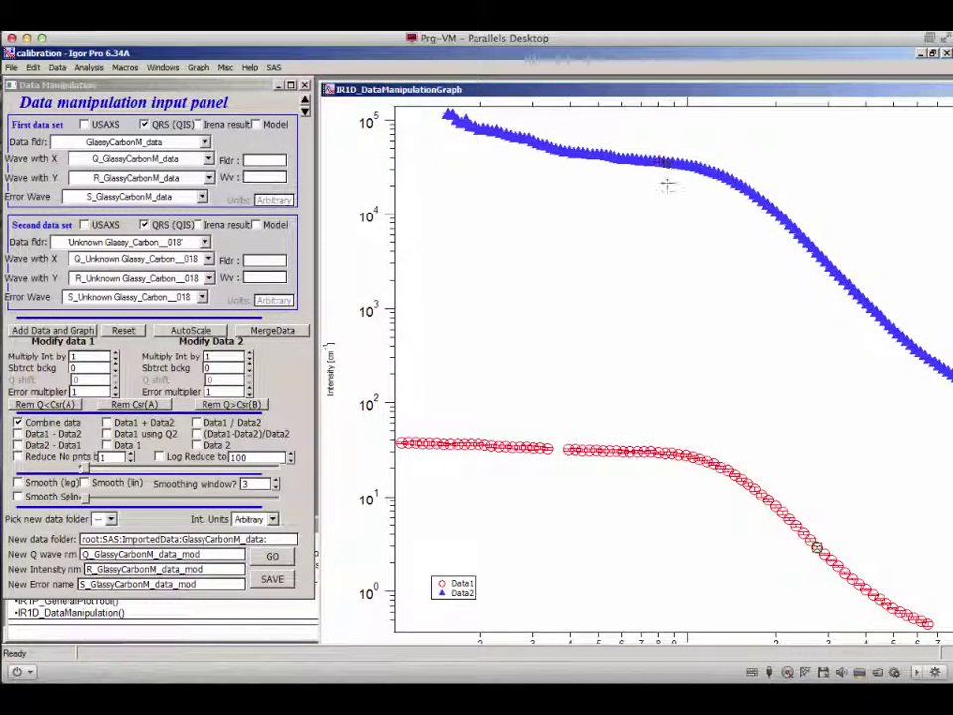
{"action": "left_click_drag", "start_coordinate": [656, 169], "coordinate": [444, 109]}
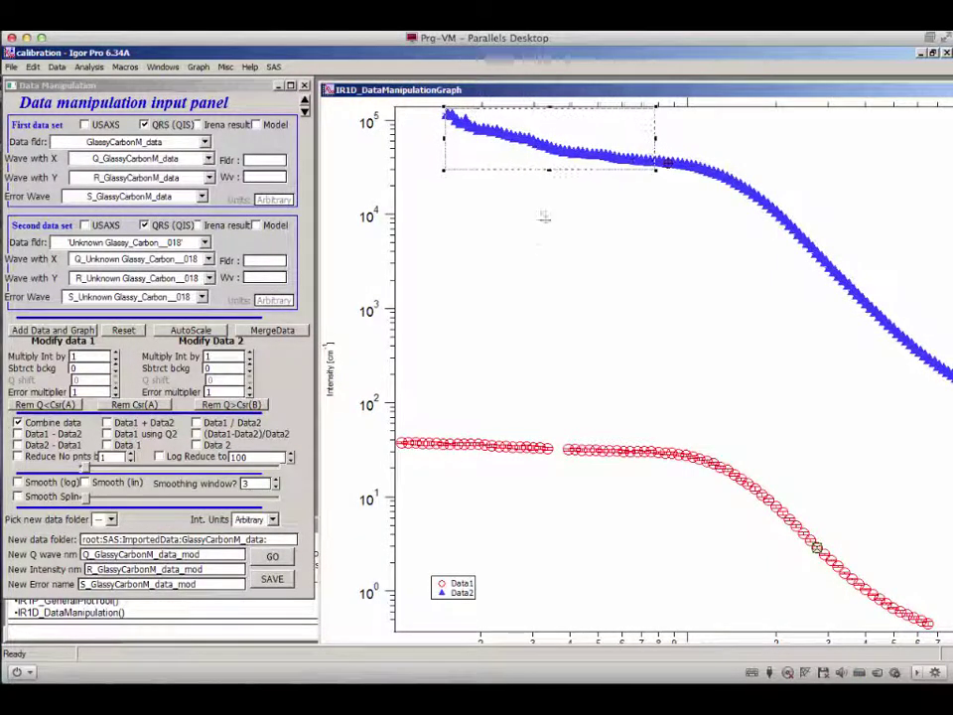
{"action": "left_click", "coordinate": [576, 220]}
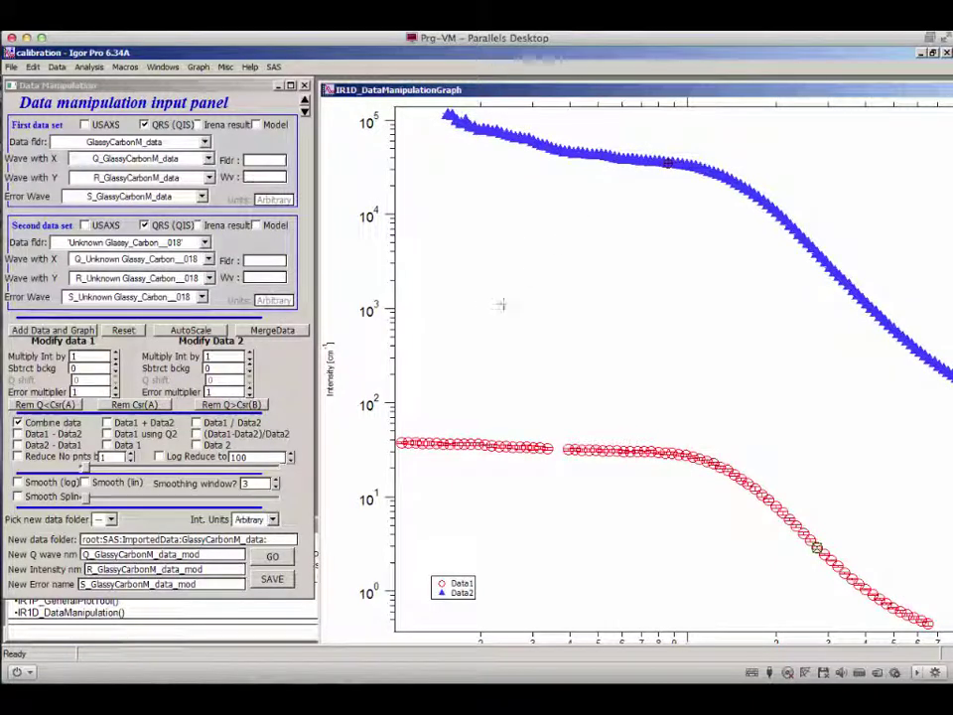
{"action": "left_click", "coordinate": [288, 332]}
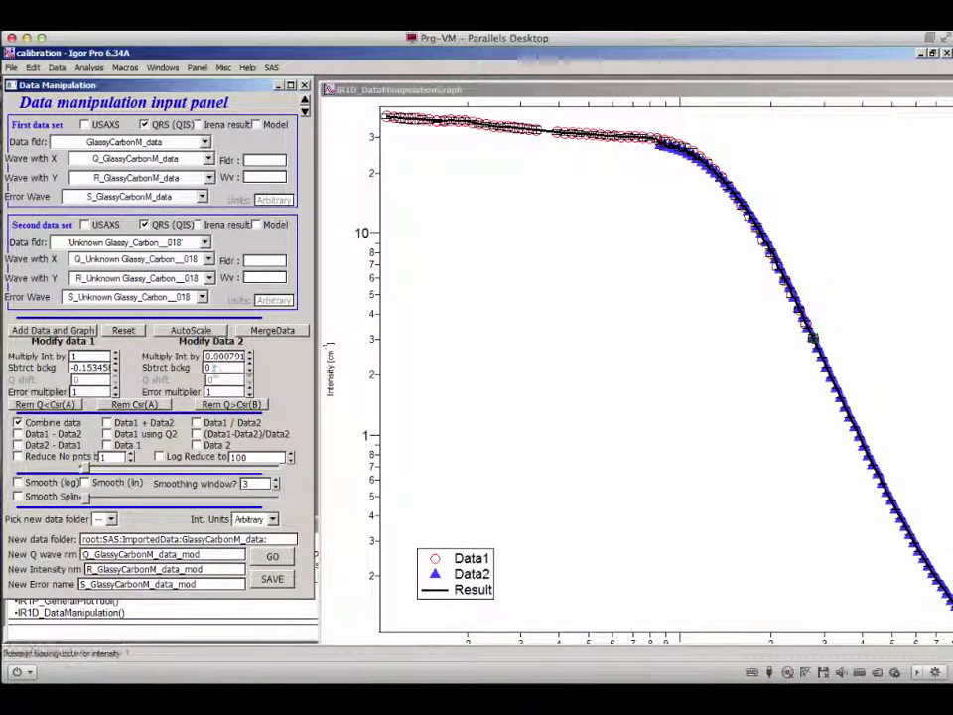
Examine the full intensity multiplier calculated for Data 2 and copy its value.
{"action": "left_click", "coordinate": [224, 357]}
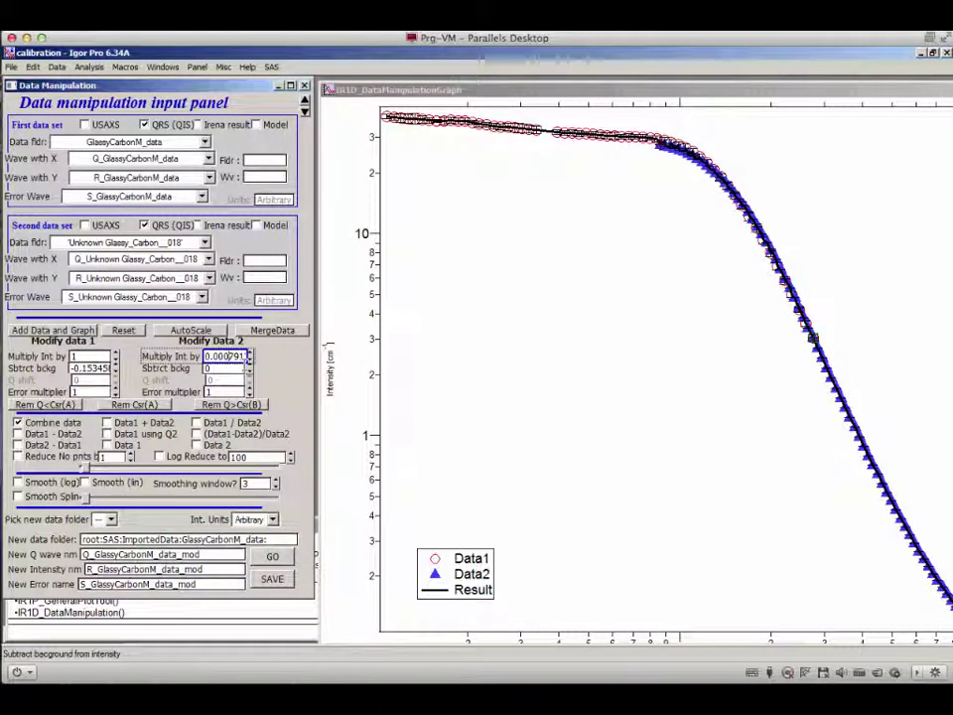
{"action": "double_click", "coordinate": [227, 356]}
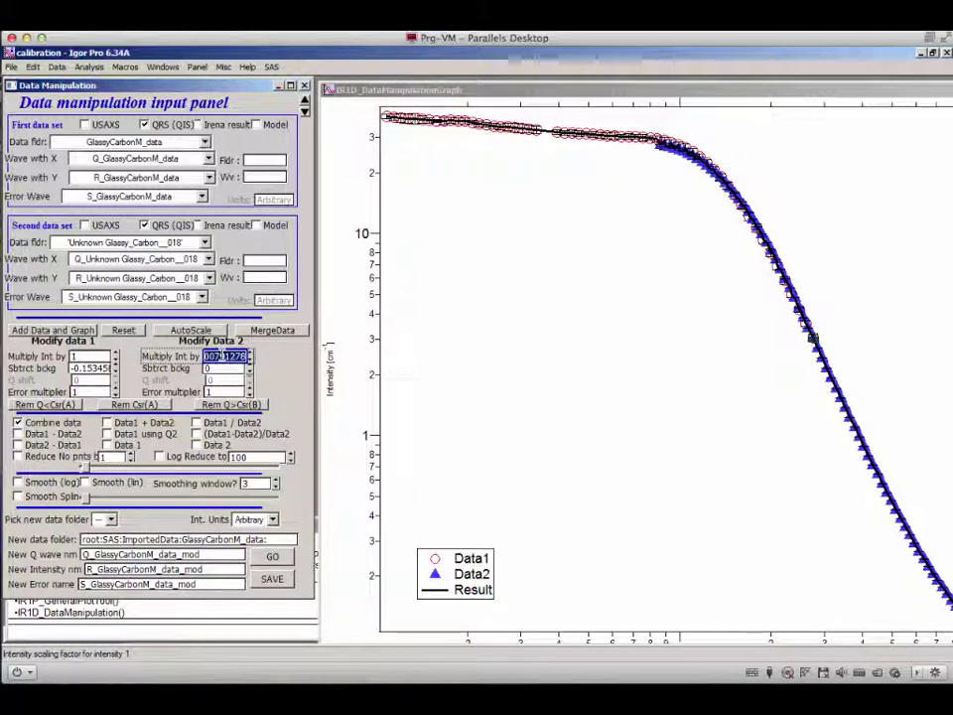
{"action": "left_click", "coordinate": [238, 355]}
{"action": "double_click", "coordinate": [231, 358]}
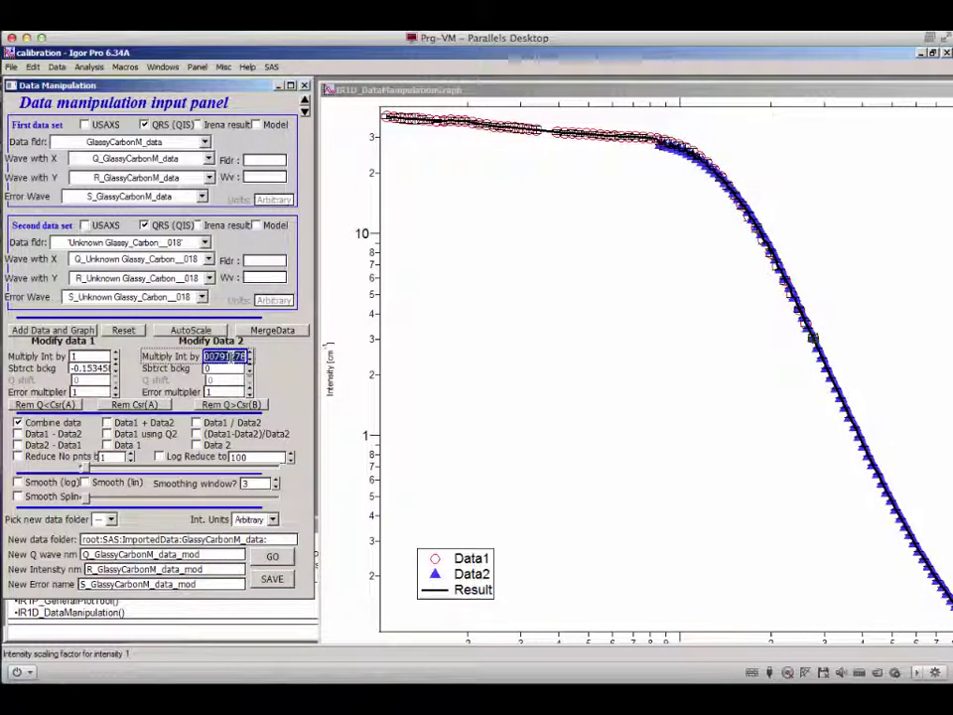
{"action": "key", "text": "Up"}
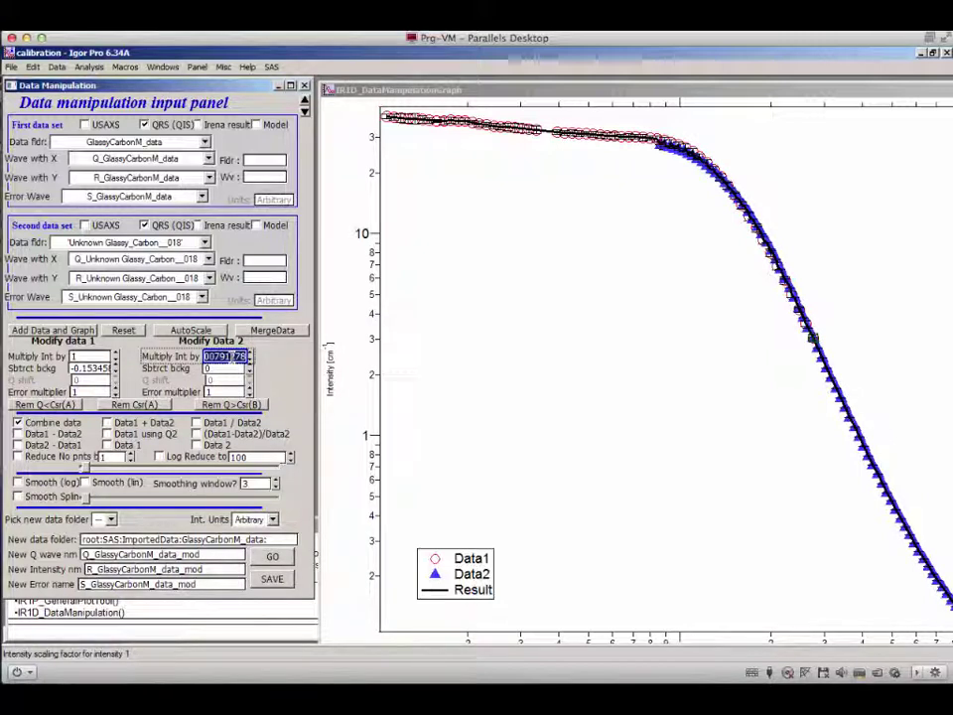
{"action": "right_click", "coordinate": [233, 356]}
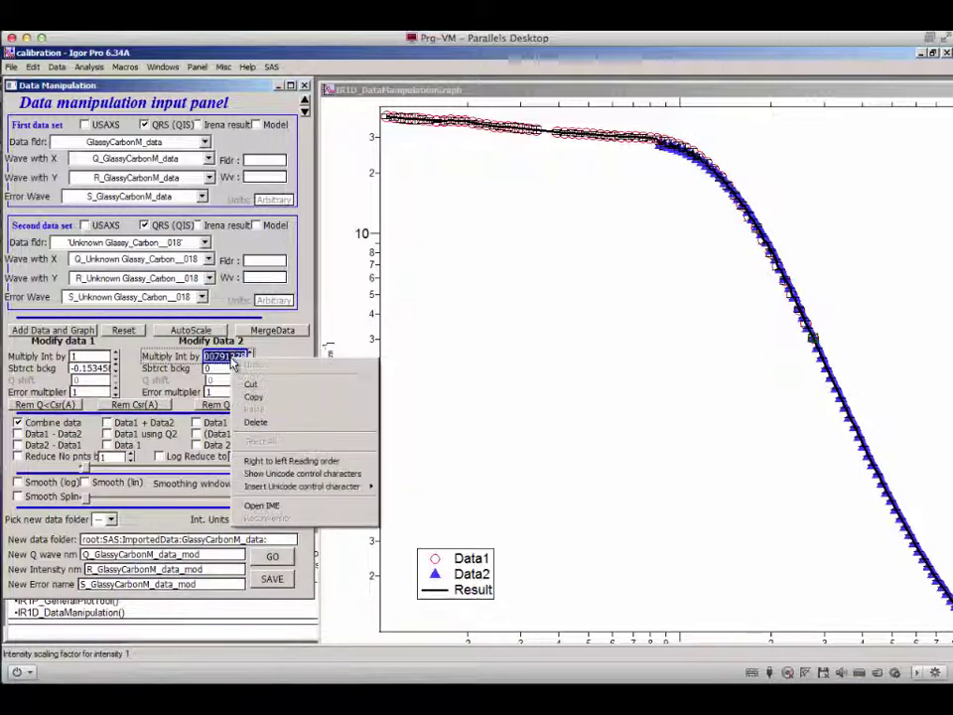
{"action": "left_click", "coordinate": [270, 397]}
In the data import tool, enable scaling of imported data with the copied multiplier as scaling factor, and close the tool without importing.
{"action": "left_click", "coordinate": [272, 68]}
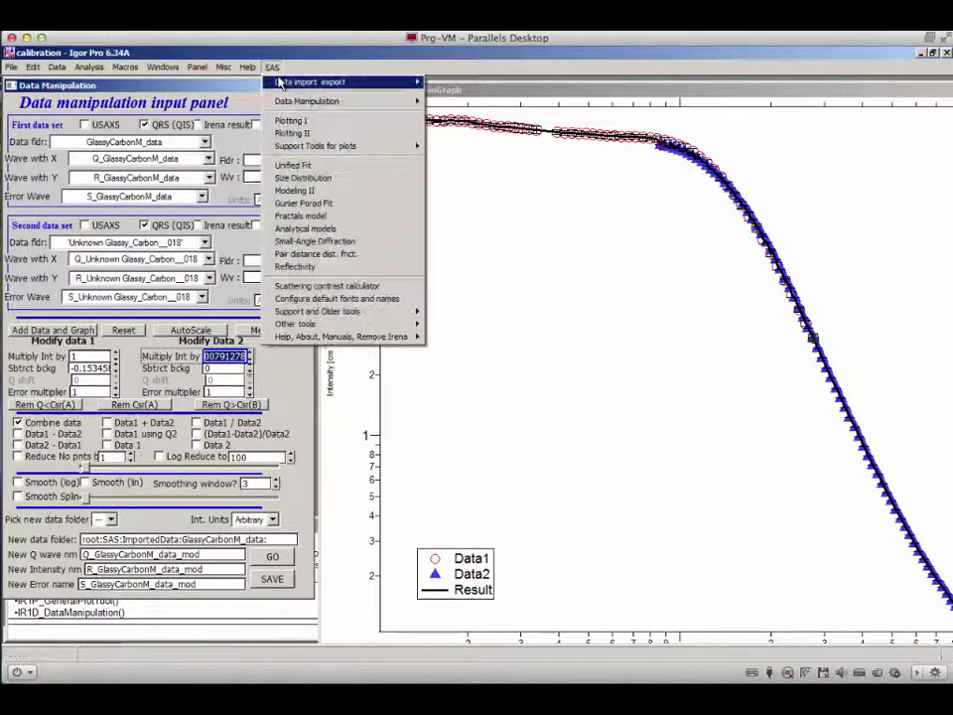
{"action": "mouse_move", "coordinate": [327, 82]}
{"action": "left_click", "coordinate": [475, 84]}
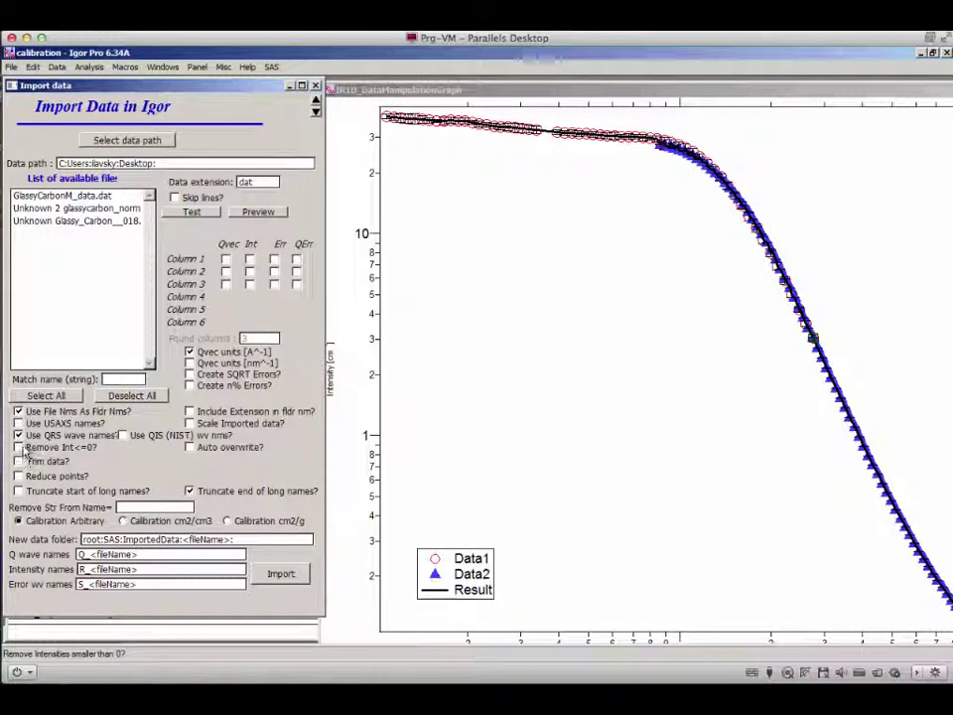
{"action": "left_click", "coordinate": [190, 423]}
{"action": "left_click", "coordinate": [296, 436]}
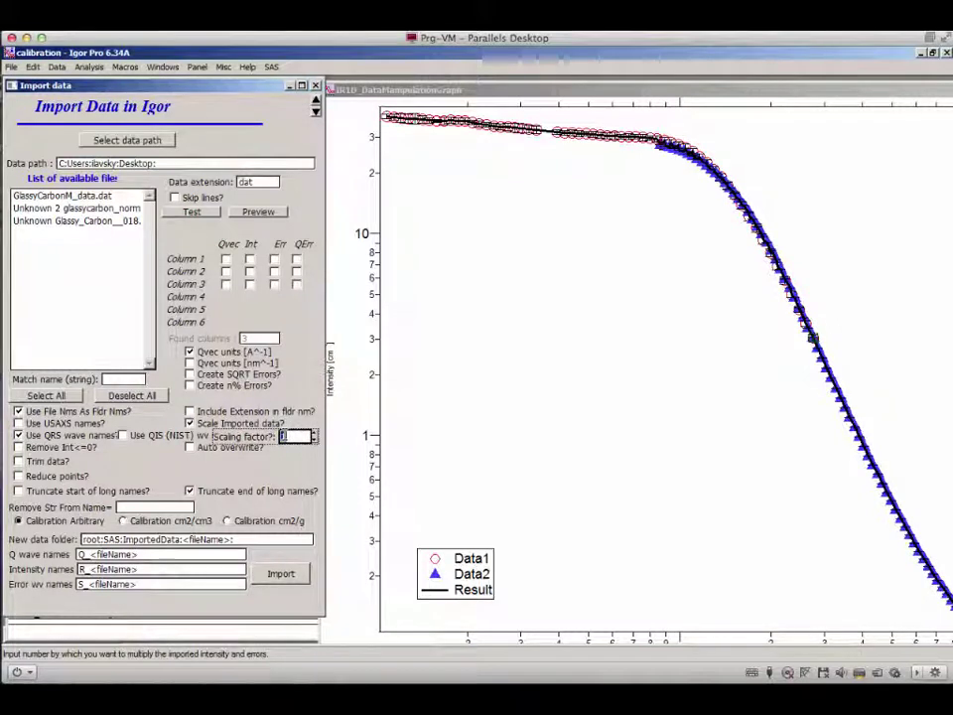
{"action": "key", "text": "ctrl+v"}
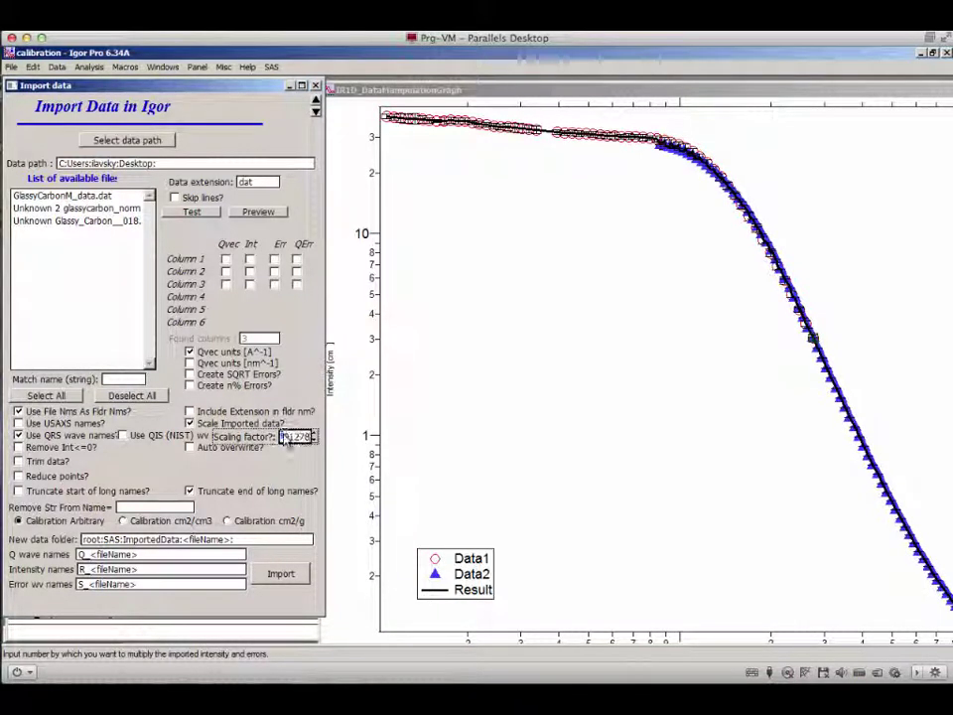
{"action": "key", "text": "Return"}
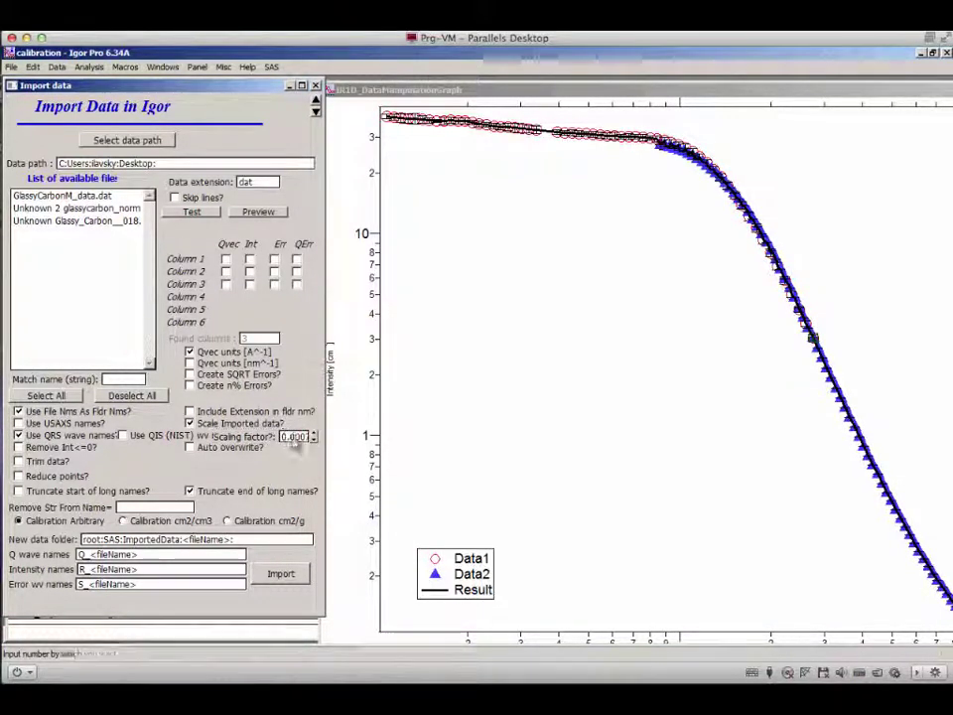
{"action": "left_click", "coordinate": [286, 437]}
{"action": "type", "text": "0"}
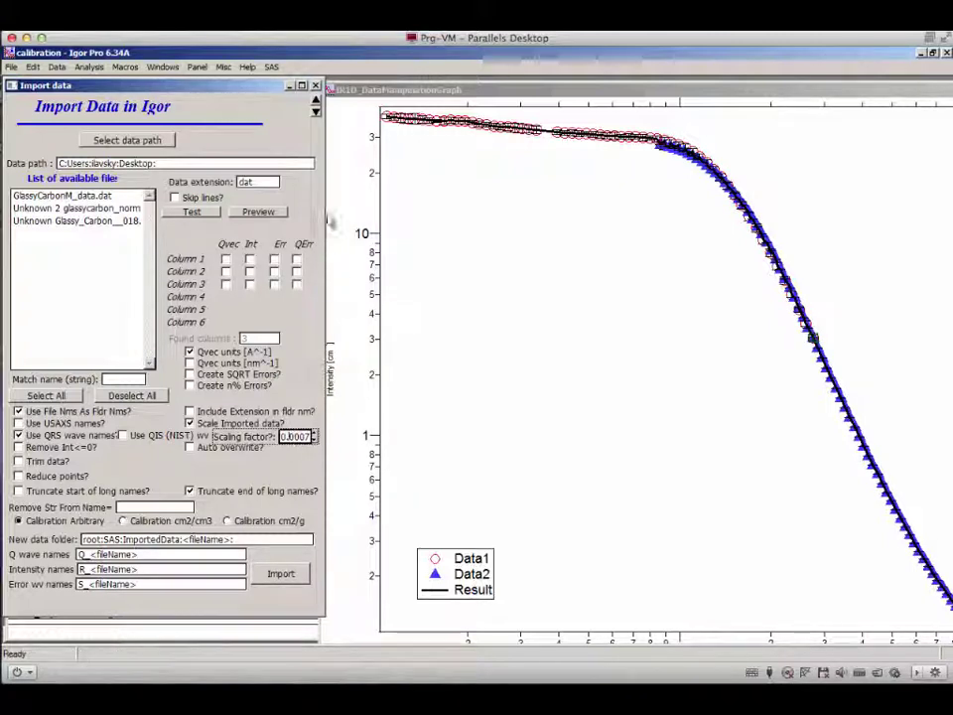
{"action": "key", "text": "ctrl+w"}
Open Data manipulation II for many data sets and set its test folder to QRS (QIS) data.
{"action": "left_click", "coordinate": [271, 66]}
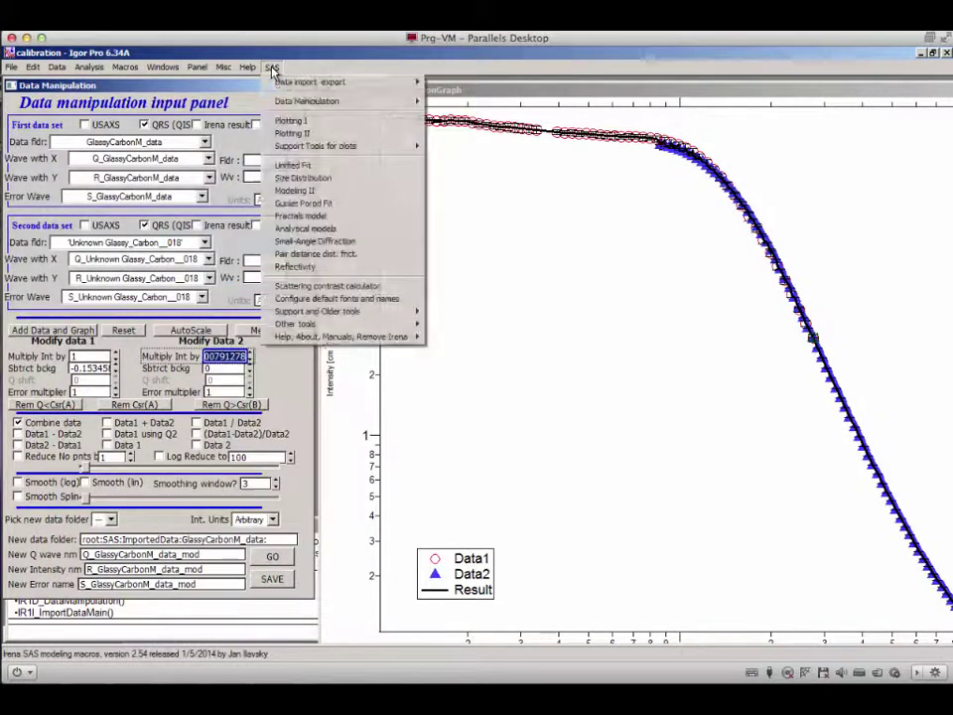
{"action": "left_click", "coordinate": [271, 67]}
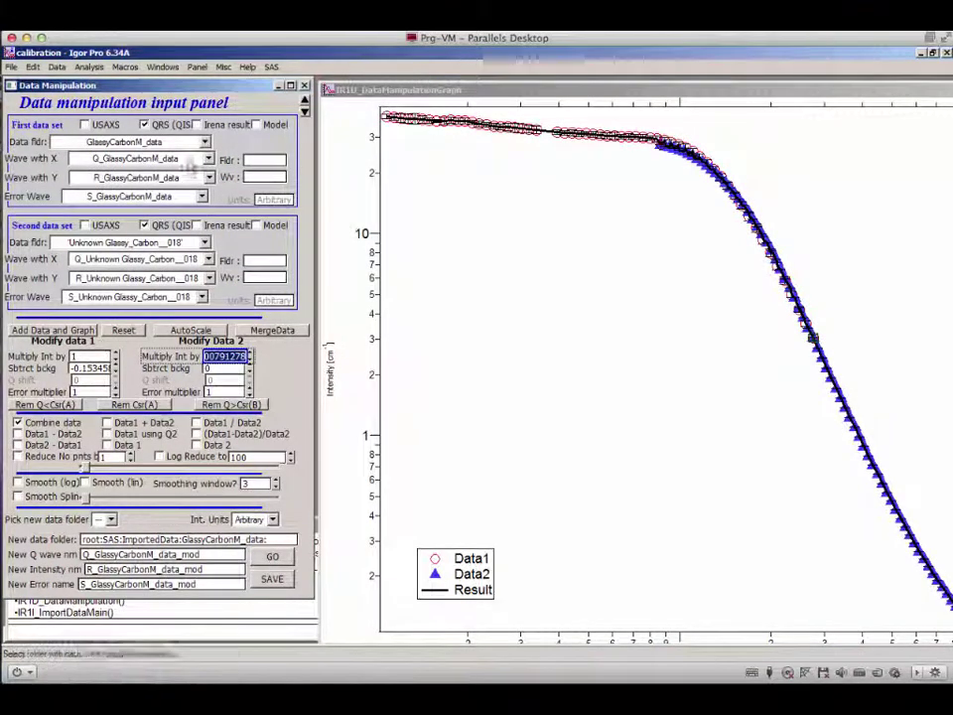
{"action": "left_click", "coordinate": [271, 67]}
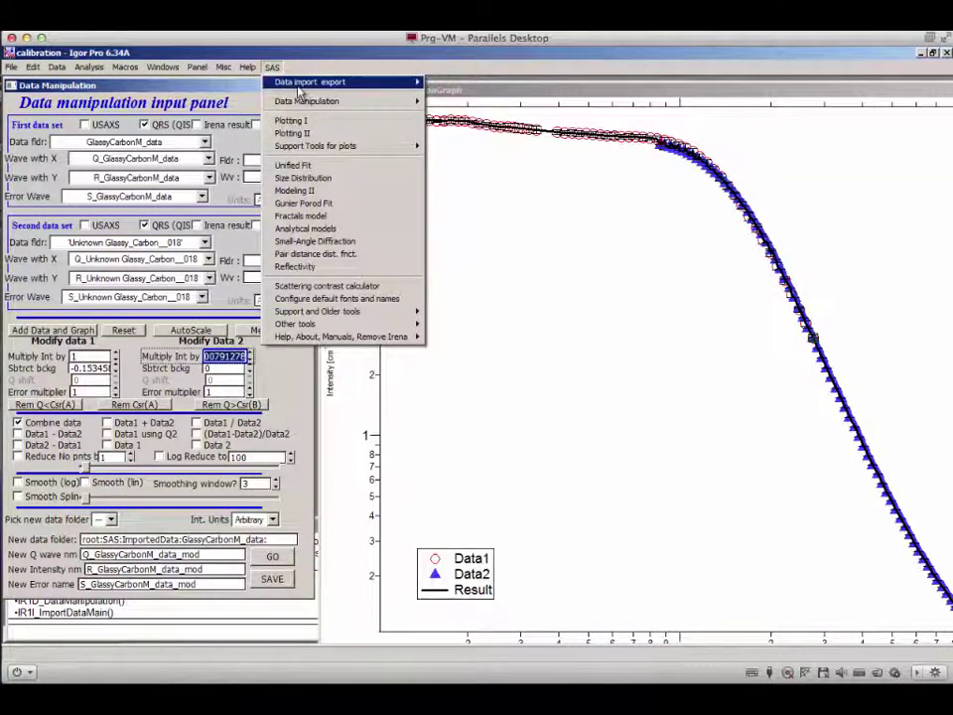
{"action": "mouse_move", "coordinate": [301, 90]}
{"action": "mouse_move", "coordinate": [398, 100]}
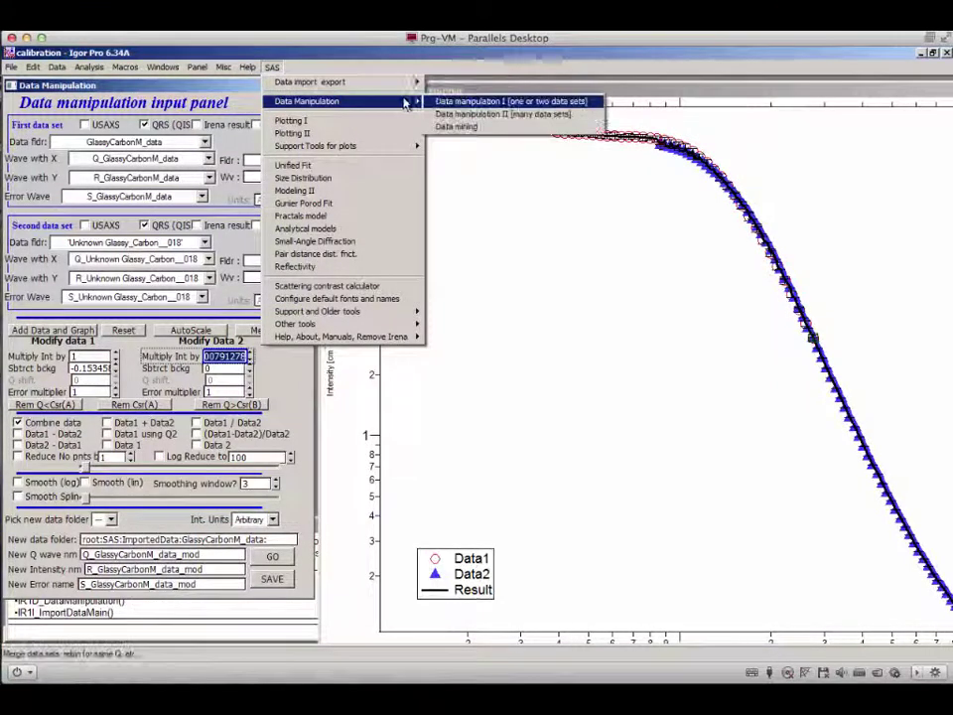
{"action": "left_click", "coordinate": [467, 114]}
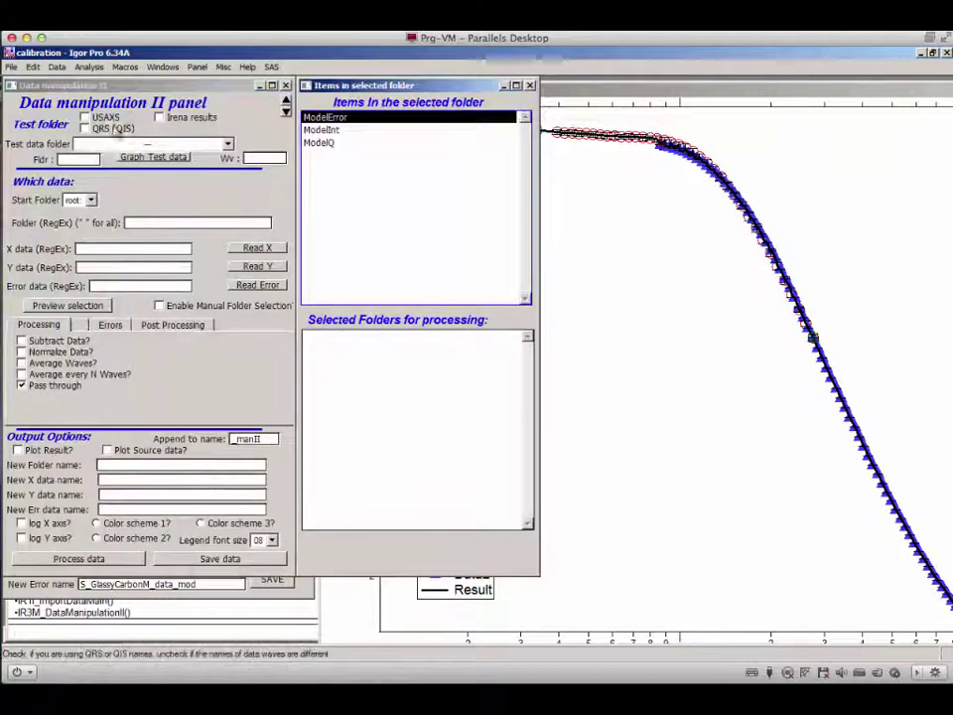
{"action": "left_click", "coordinate": [87, 128]}
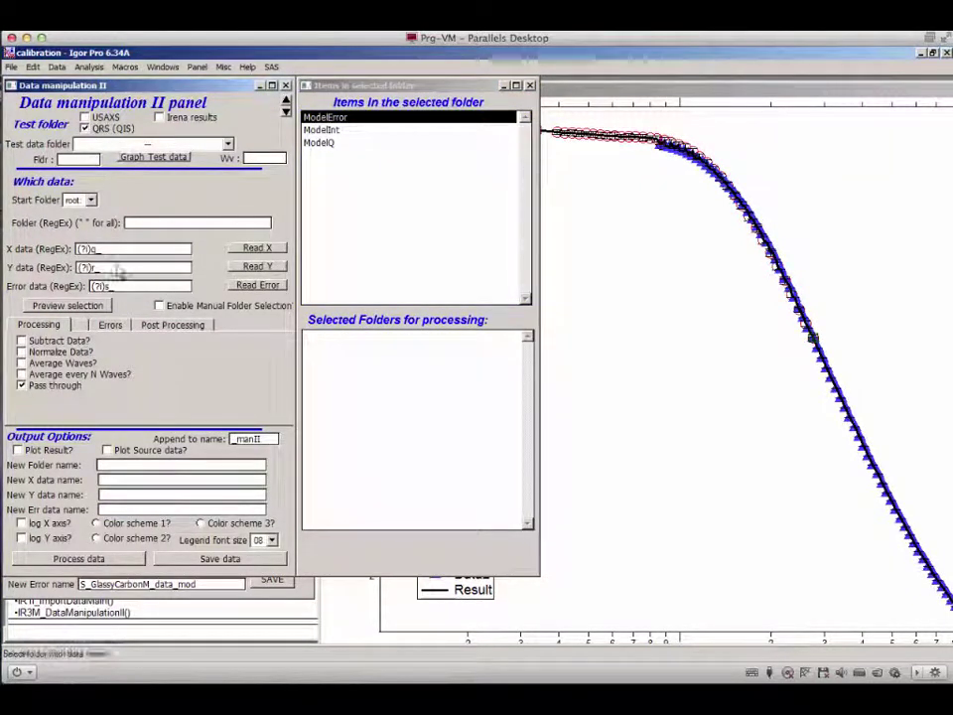
Look through the Normalize Data, second data set and error options, leaving Pass through as the processing mode.
{"action": "left_click", "coordinate": [22, 353]}
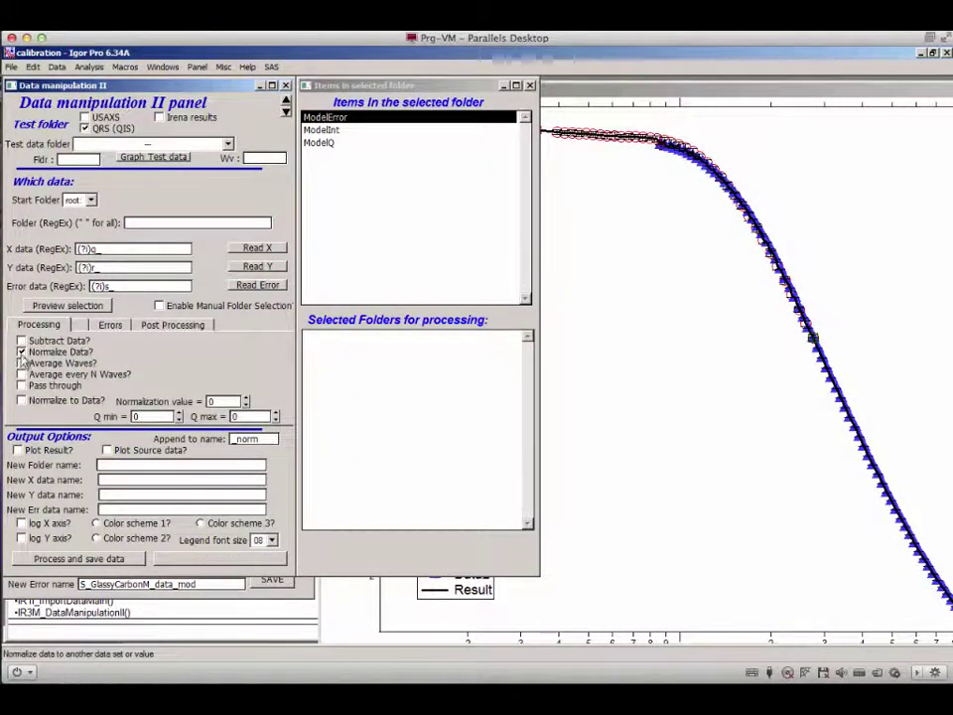
{"action": "left_click", "coordinate": [22, 385]}
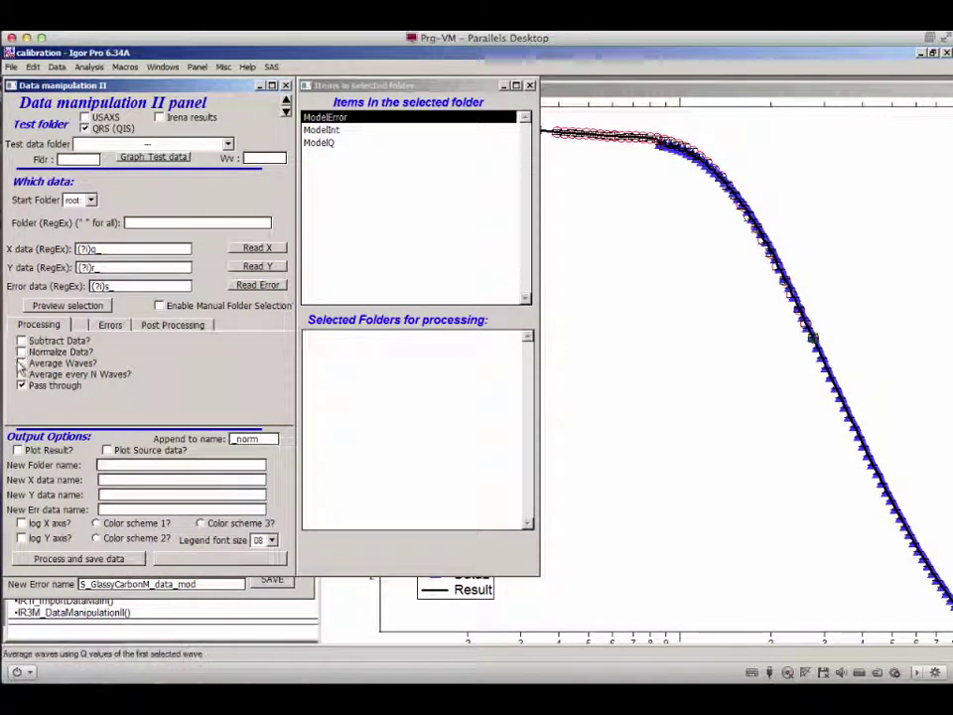
{"action": "left_click", "coordinate": [88, 326]}
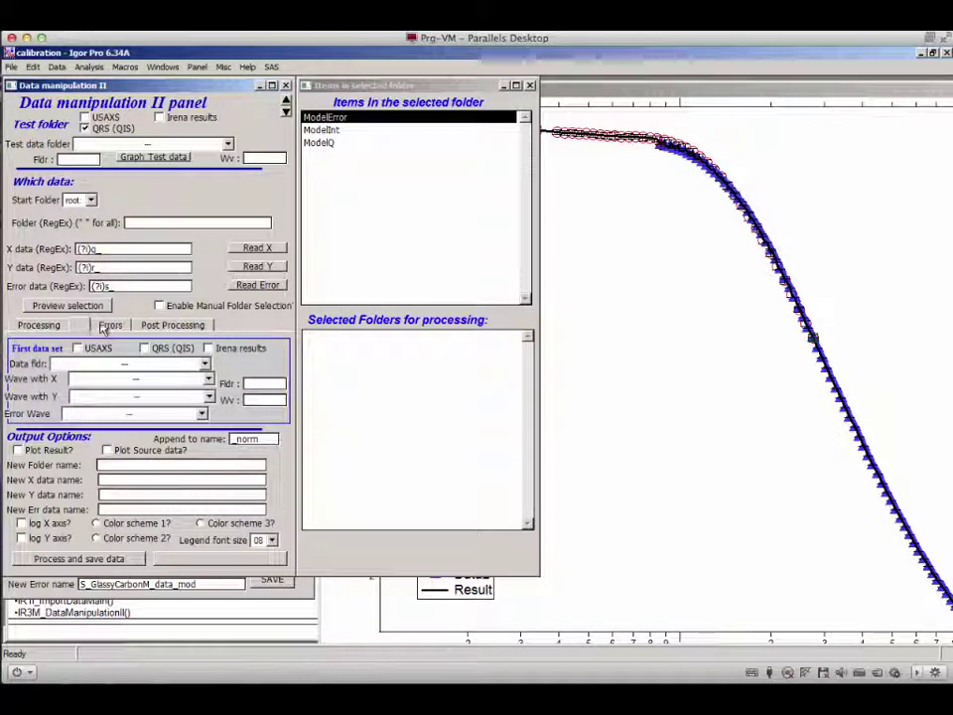
{"action": "left_click", "coordinate": [107, 326]}
{"action": "left_click", "coordinate": [54, 326]}
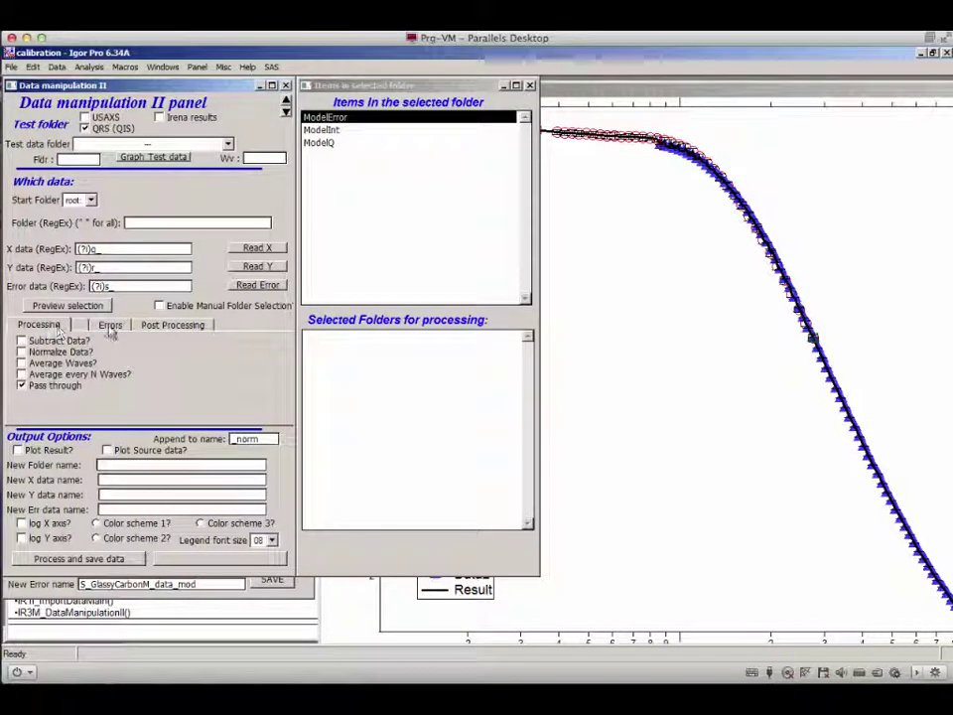
Enable Scale Data in the post-processing options, open its scale factor for editing, and close the Data manipulation II panels.
{"action": "left_click", "coordinate": [173, 326]}
{"action": "left_click", "coordinate": [20, 341]}
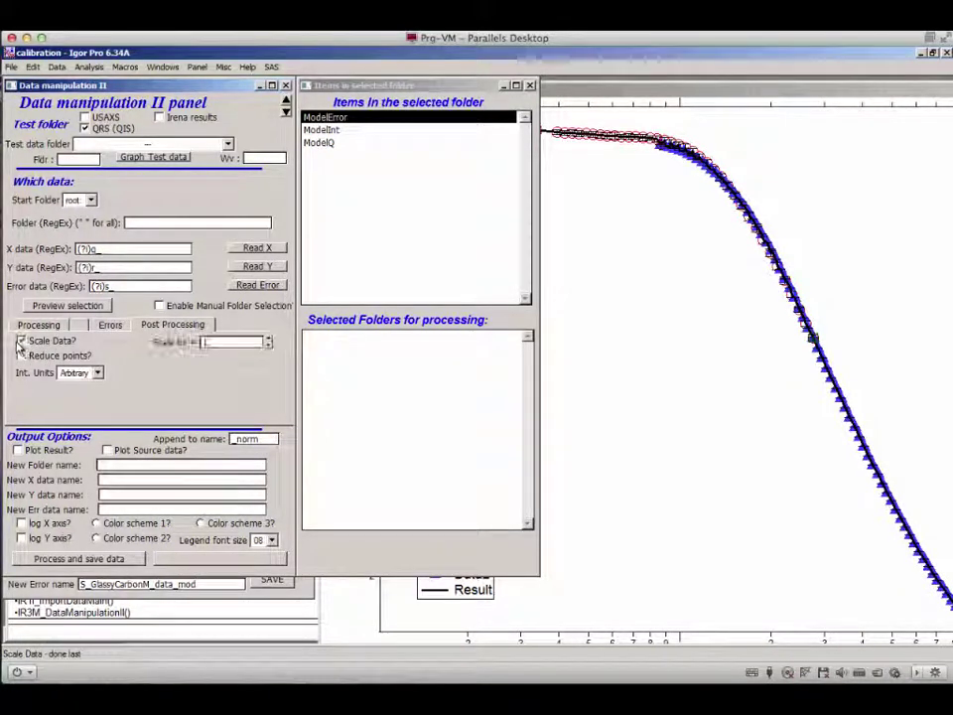
{"action": "left_click", "coordinate": [209, 342]}
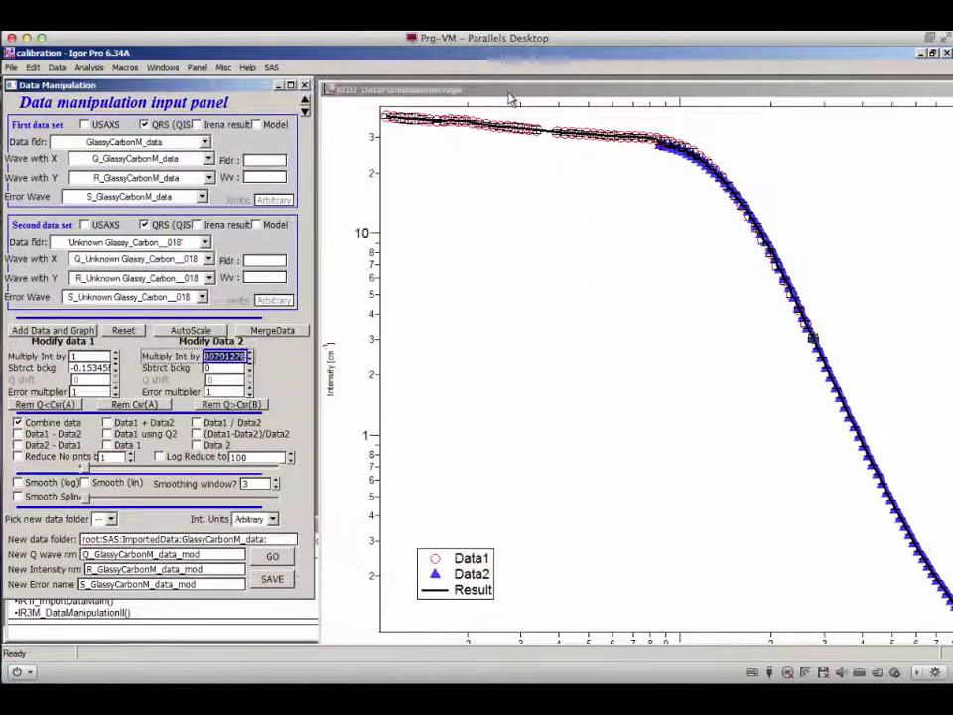
Choose 'Unknown 2 glassycarbon_norma' as the second data set and graph it with GlassyCarbonM_data.
{"action": "left_click_drag", "start_coordinate": [417, 95], "coordinate": [413, 87]}
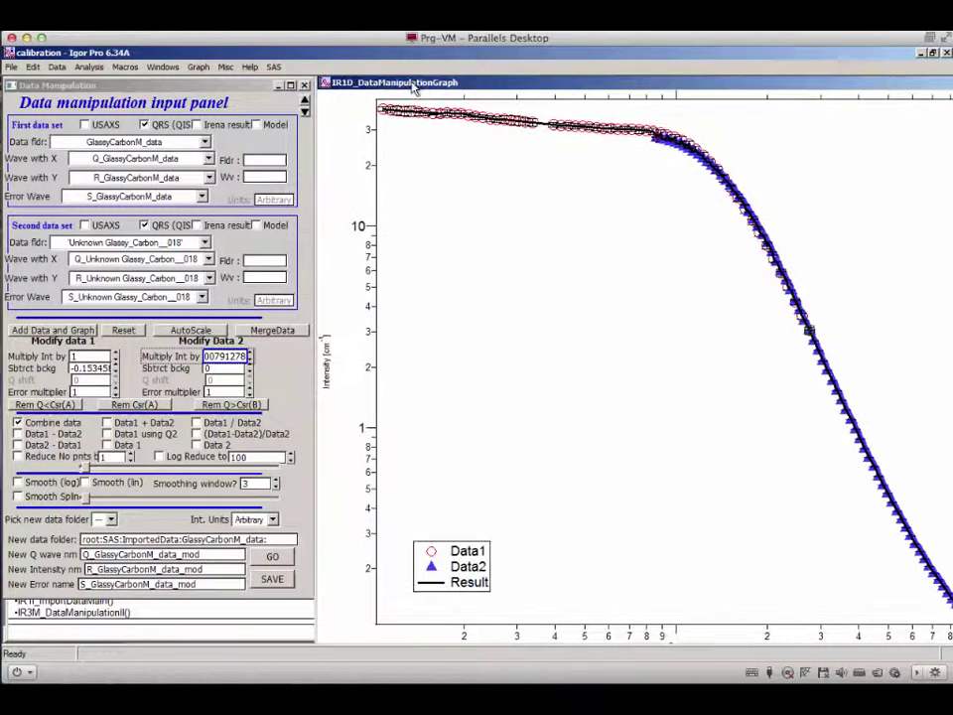
{"action": "left_click", "coordinate": [156, 105]}
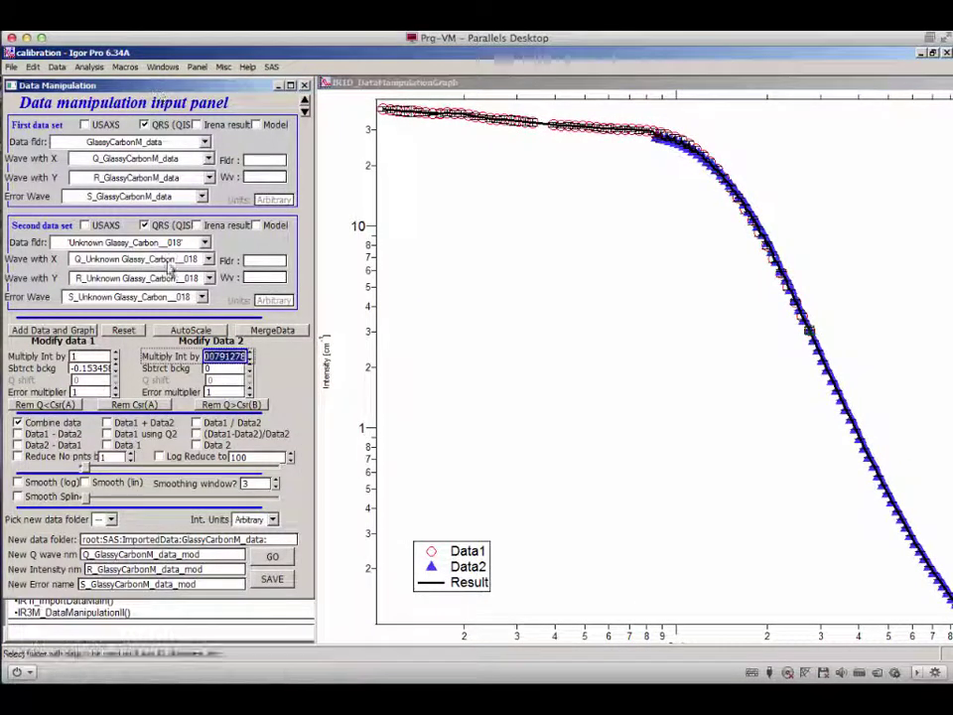
{"action": "left_click", "coordinate": [202, 244]}
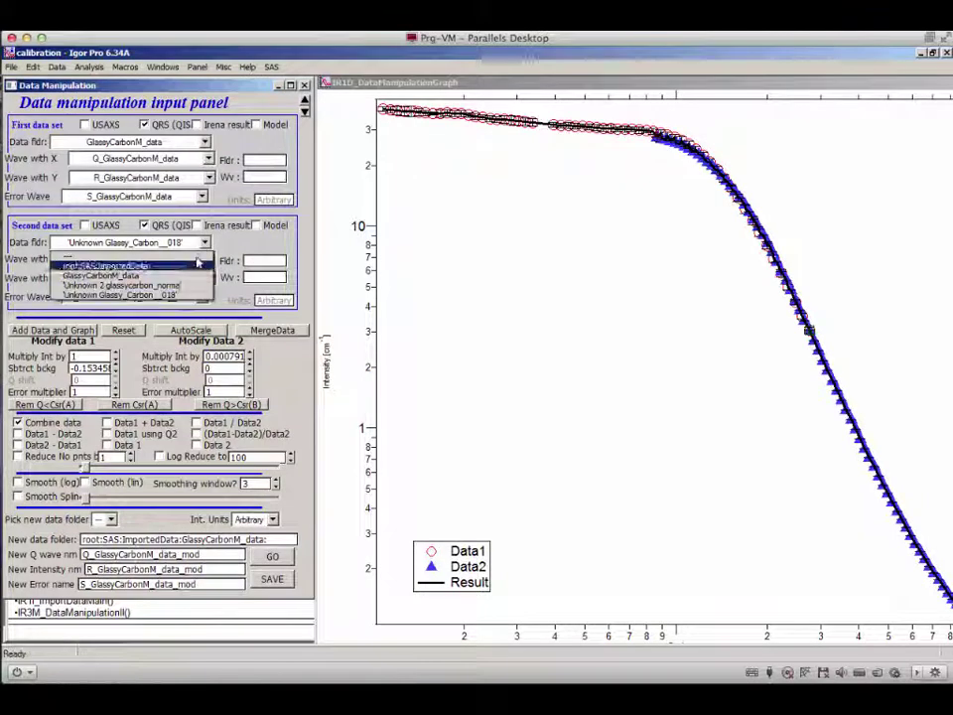
{"action": "left_click", "coordinate": [185, 287]}
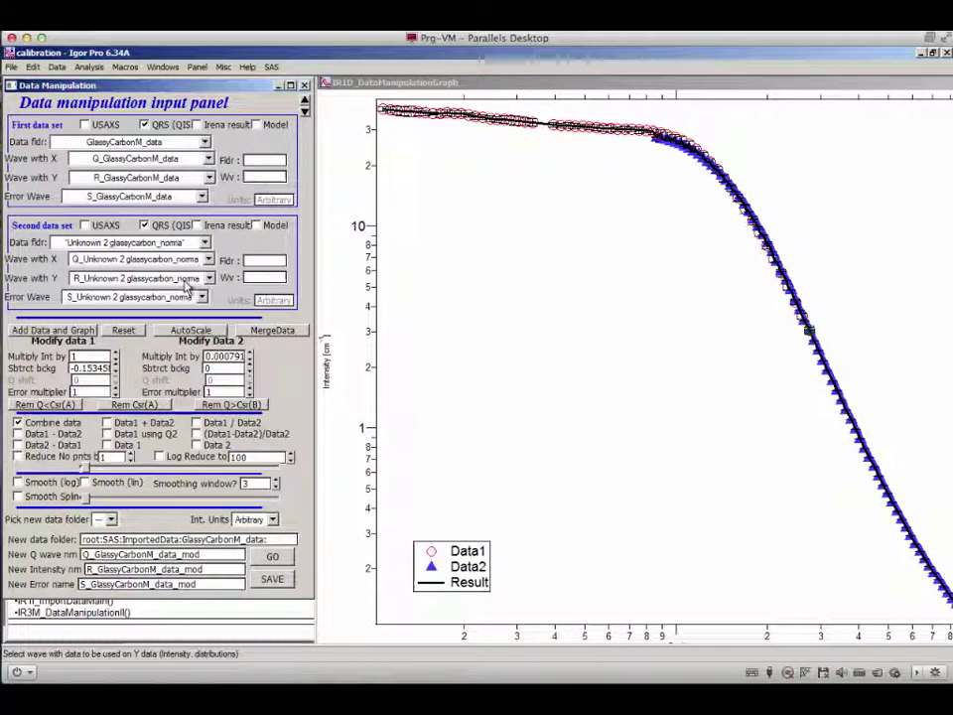
{"action": "left_click", "coordinate": [60, 331]}
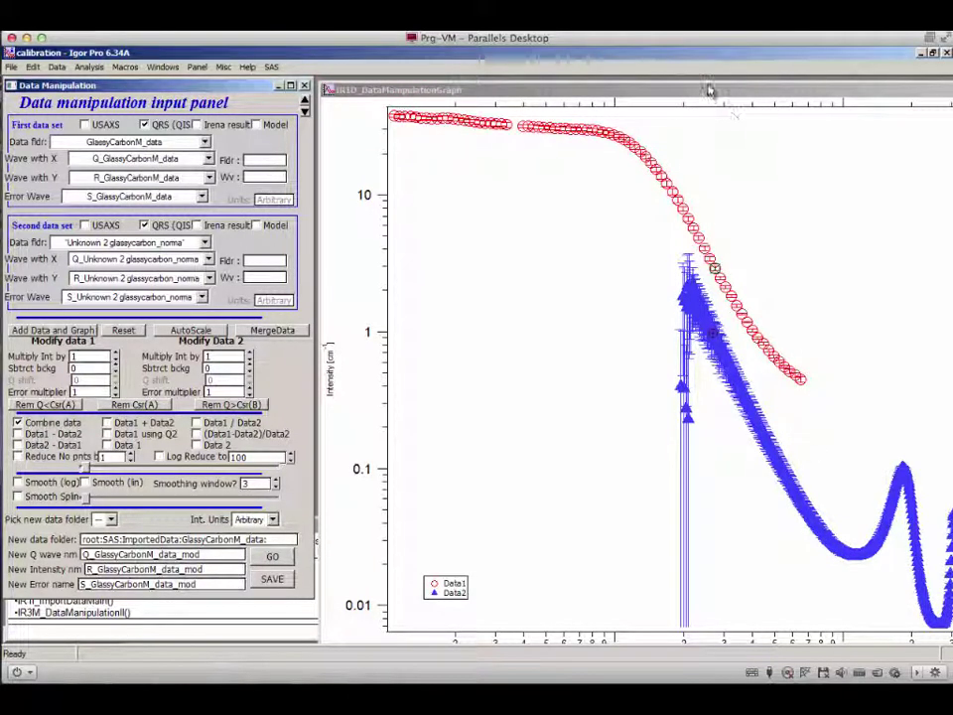
Merge Data1 and Data2 using cursors near Data2's start and Data1's end, and repeat with Data2's cursor at slightly higher Q.
{"action": "left_click_drag", "start_coordinate": [706, 79], "coordinate": [707, 102]}
{"action": "left_click_drag", "start_coordinate": [702, 119], "coordinate": [674, 86]}
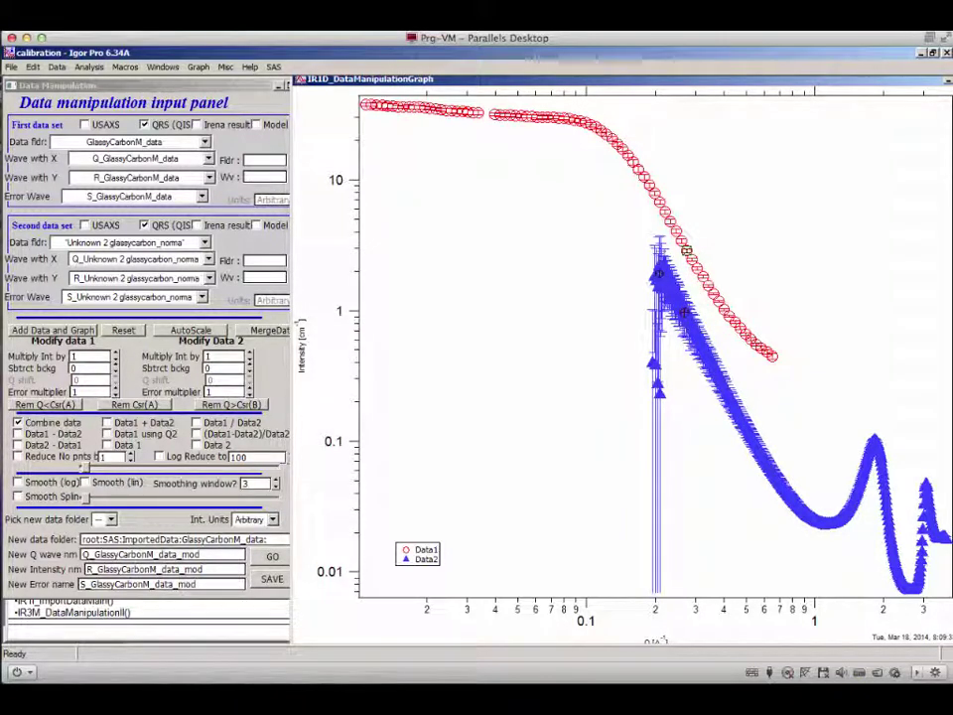
{"action": "left_click_drag", "start_coordinate": [751, 326], "coordinate": [771, 351]}
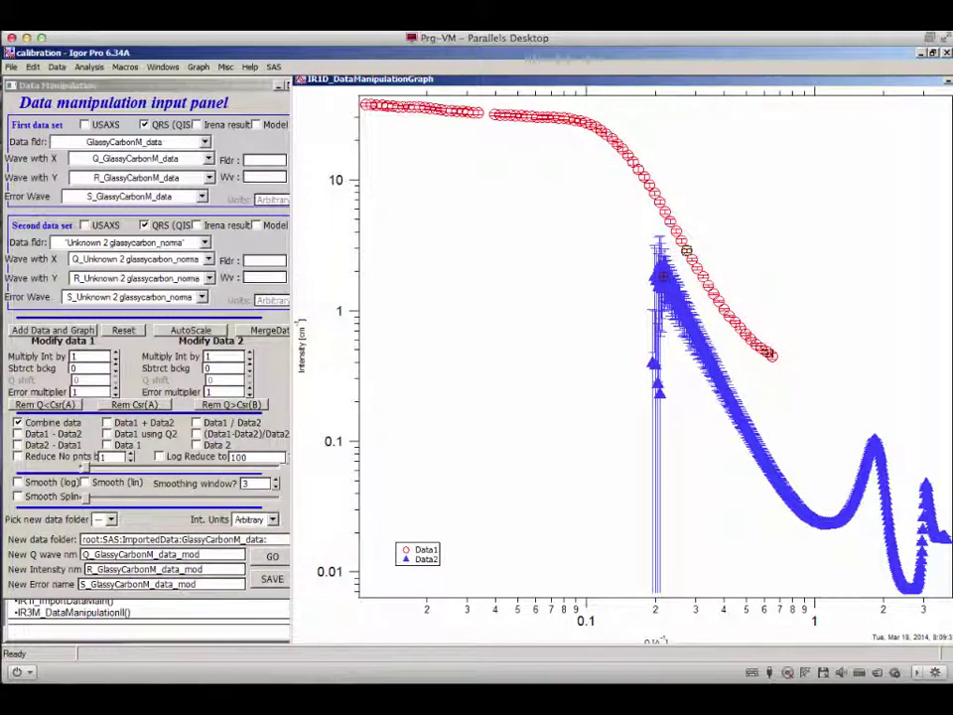
{"action": "left_click", "coordinate": [270, 350]}
{"action": "left_click", "coordinate": [274, 332]}
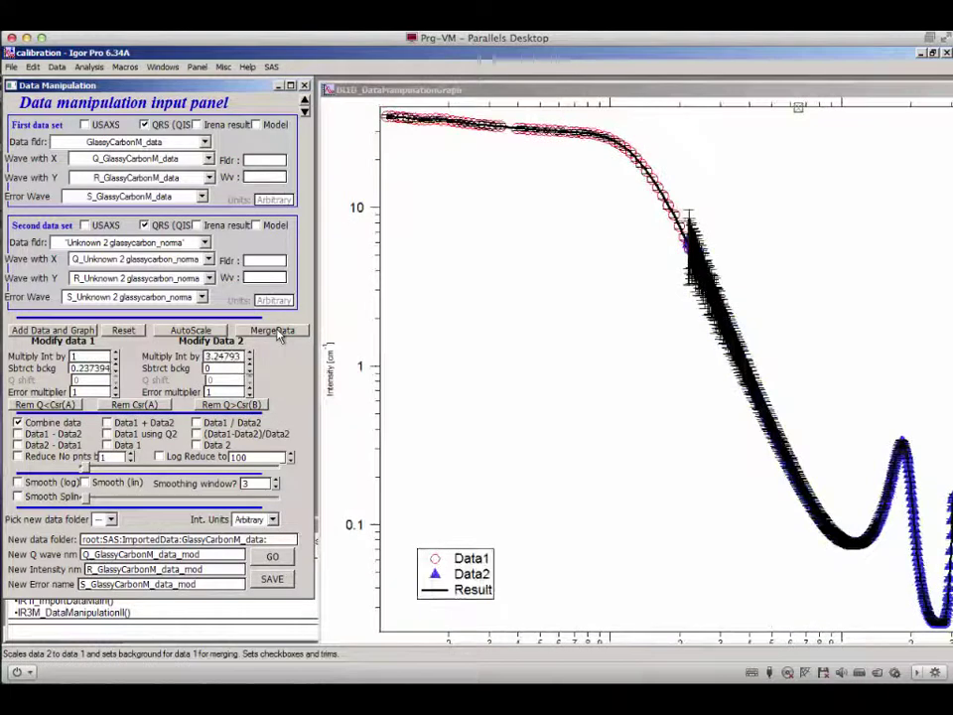
{"action": "left_click_drag", "start_coordinate": [678, 208], "coordinate": [778, 423]}
{"action": "left_click", "coordinate": [771, 394]}
{"action": "left_click", "coordinate": [773, 395]}
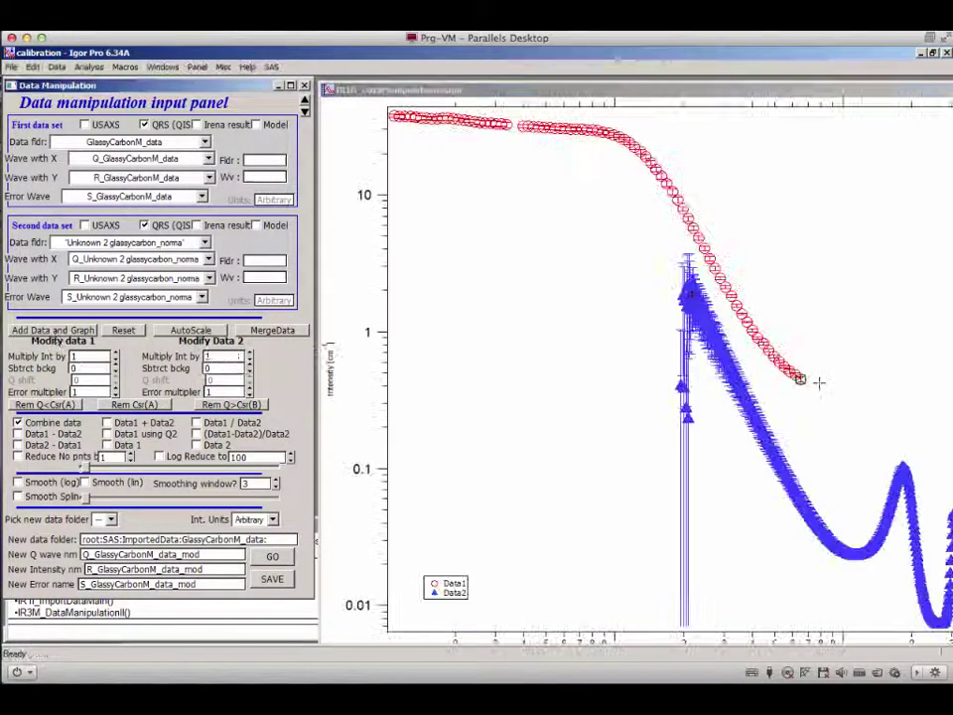
{"action": "left_click", "coordinate": [693, 296]}
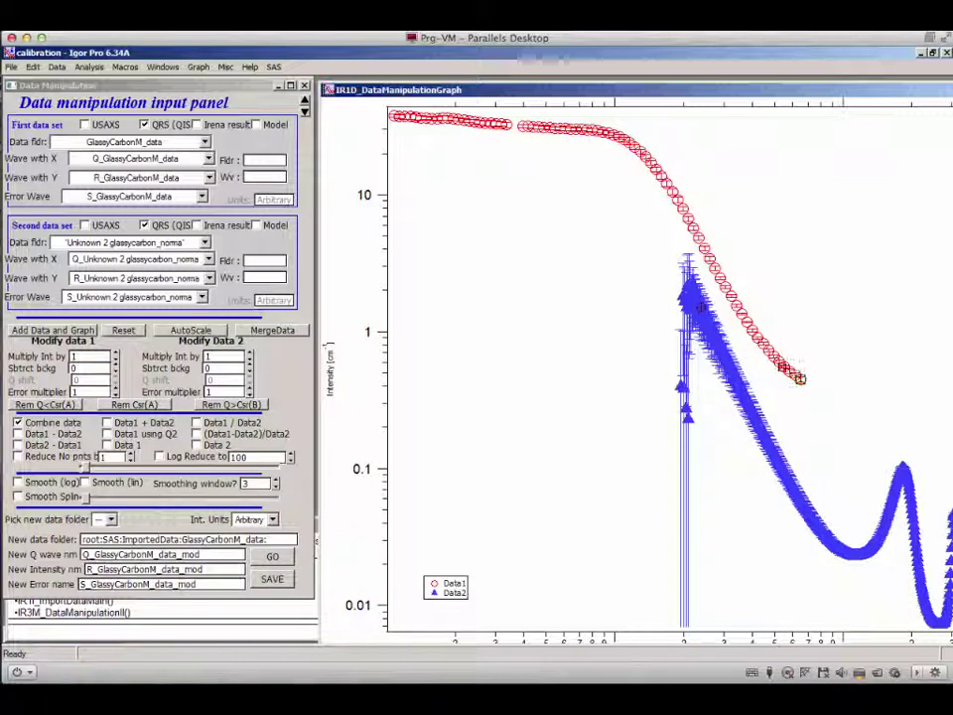
{"action": "left_click", "coordinate": [279, 332]}
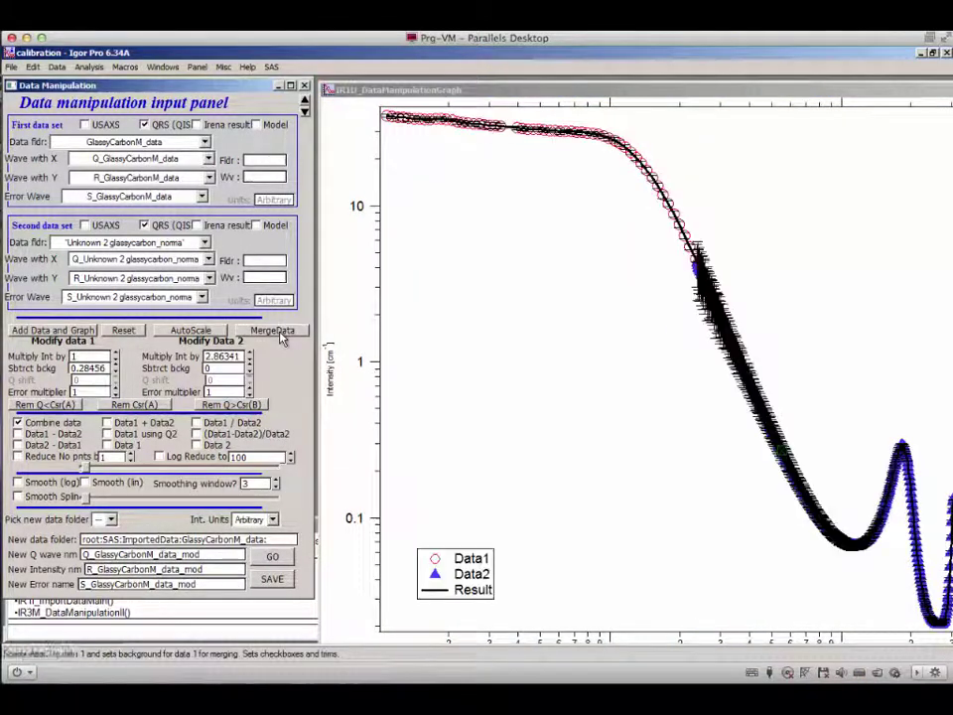
Examine how the merged curves agree in the overlap region and at low Q, restoring the full axis range in between.
{"action": "left_click_drag", "start_coordinate": [675, 235], "coordinate": [785, 437]}
{"action": "left_click", "coordinate": [770, 422]}
{"action": "left_click", "coordinate": [769, 422]}
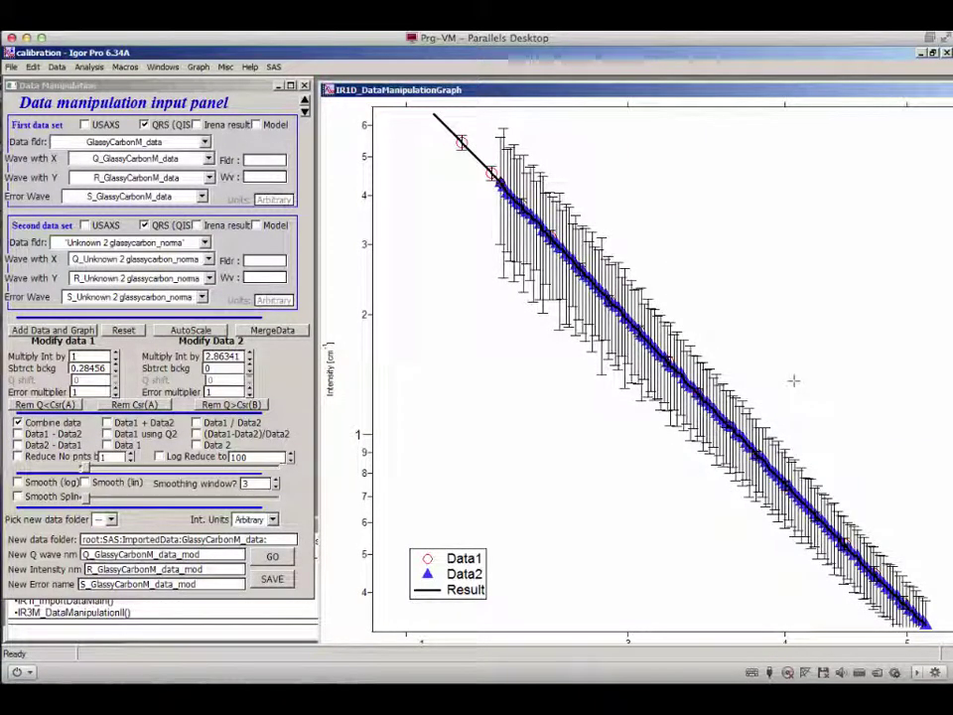
{"action": "key", "text": "super"}
{"action": "key", "text": "super"}
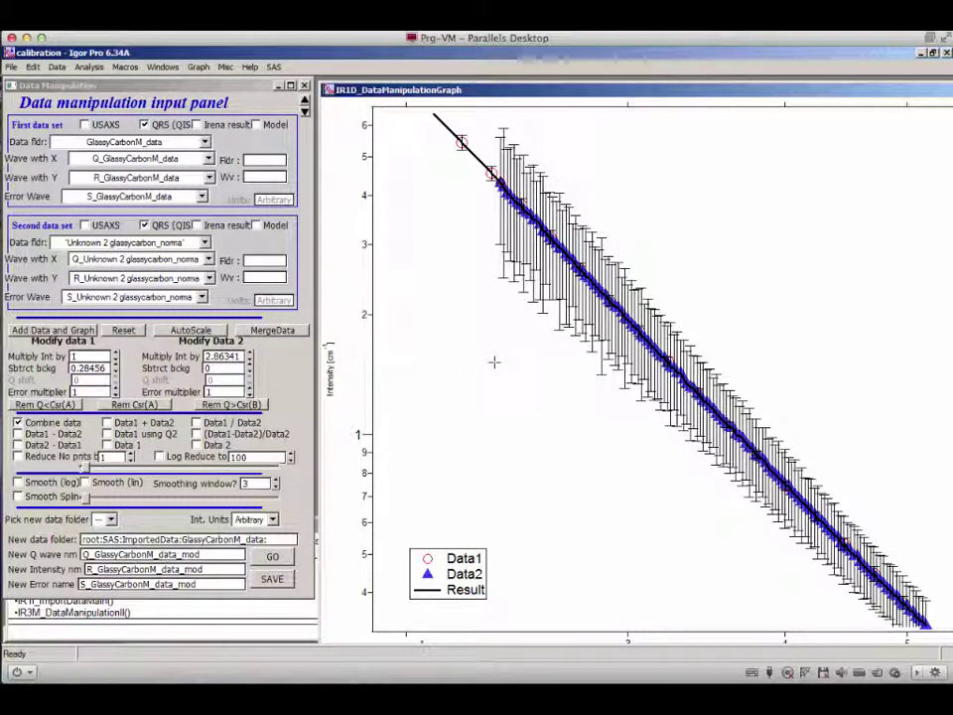
{"action": "right_click", "coordinate": [495, 363]}
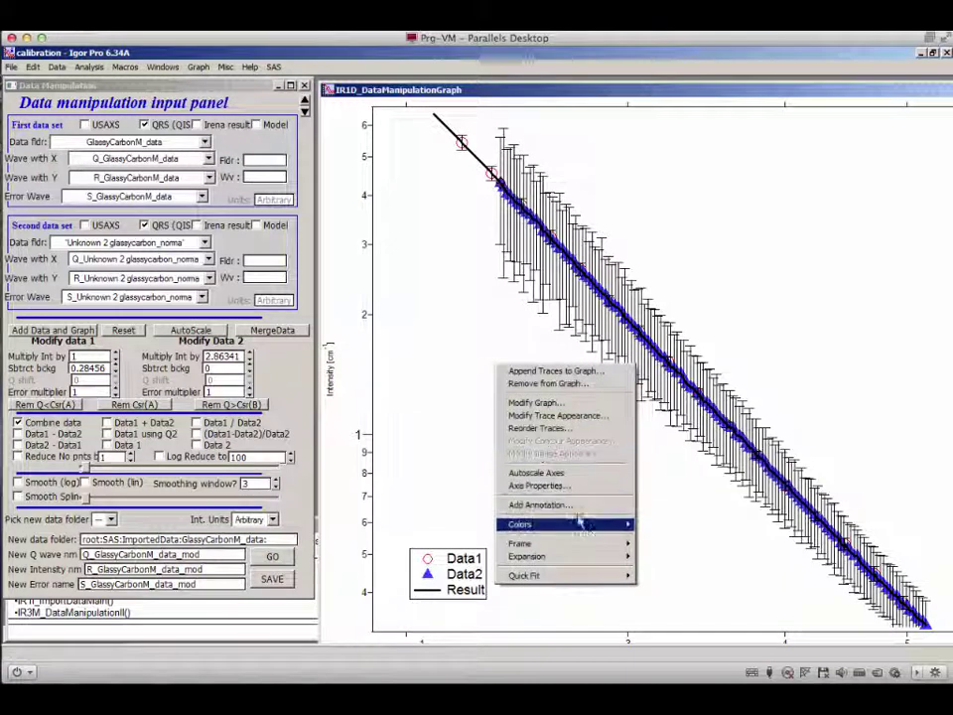
{"action": "left_click", "coordinate": [602, 473]}
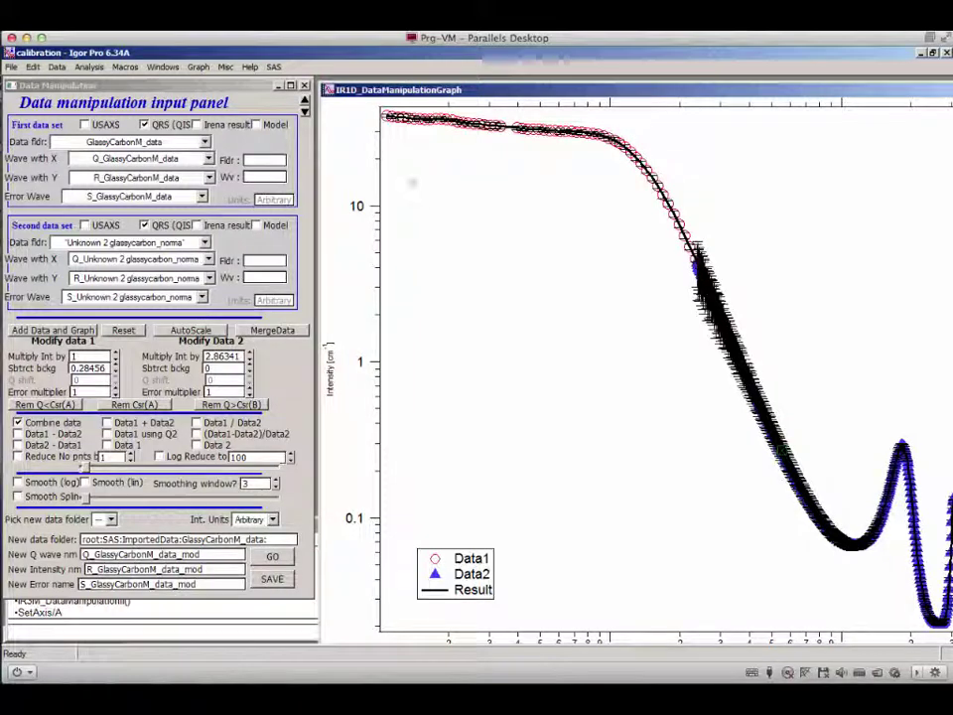
{"action": "left_click_drag", "start_coordinate": [421, 252], "coordinate": [723, 107]}
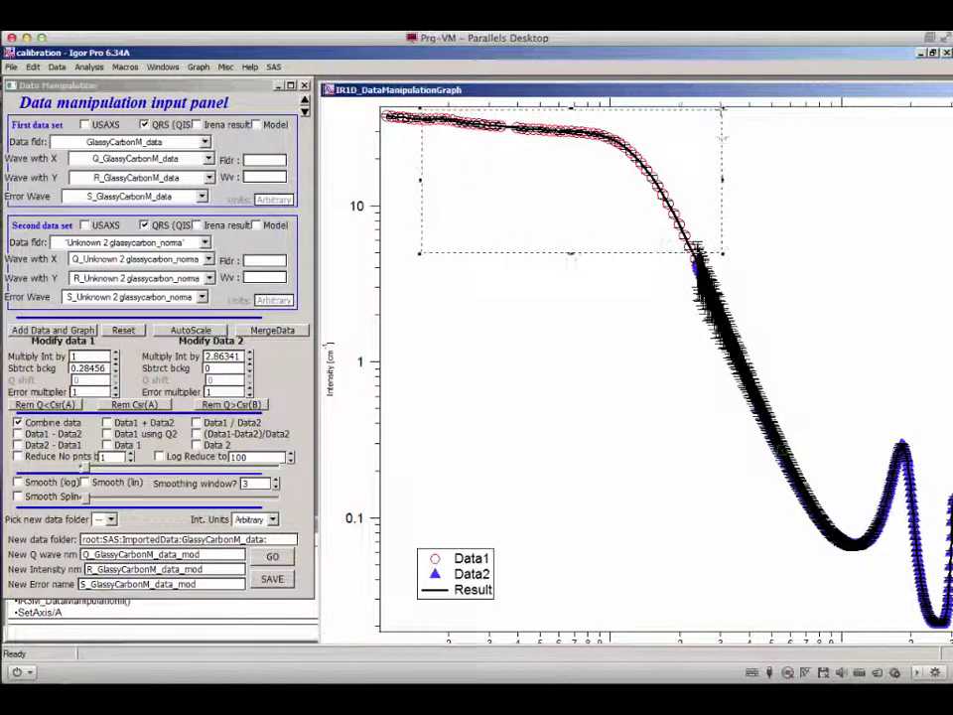
{"action": "left_click_drag", "start_coordinate": [725, 255], "coordinate": [723, 299]}
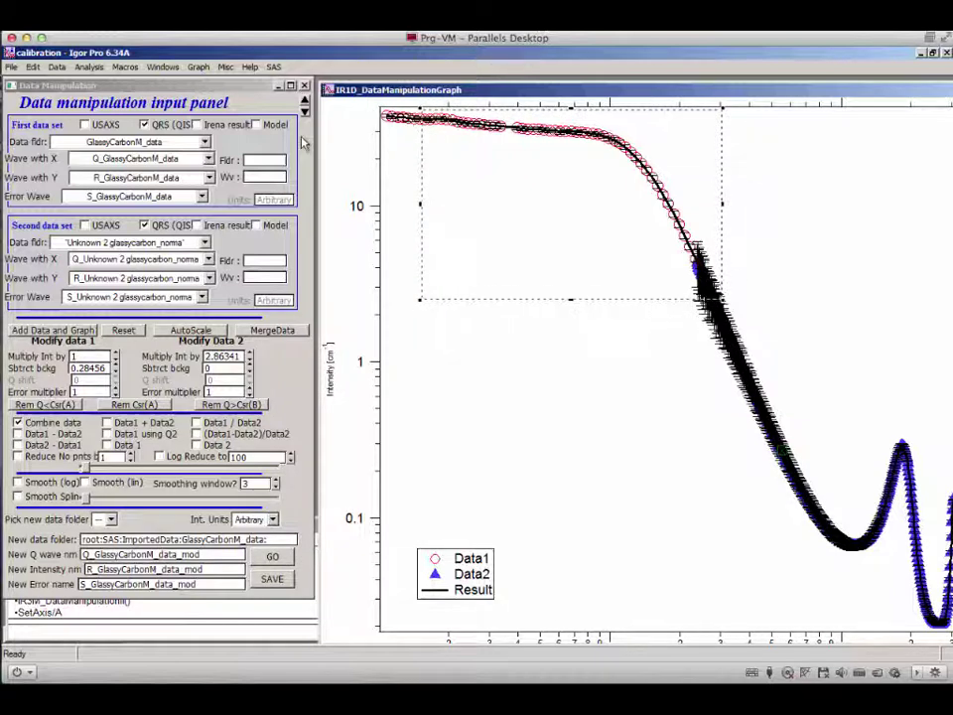
Choose 'Unknown Glassy_Carbon__018' as the second data set and graph it with GlassyCarbonM_data.
{"action": "left_click", "coordinate": [182, 243]}
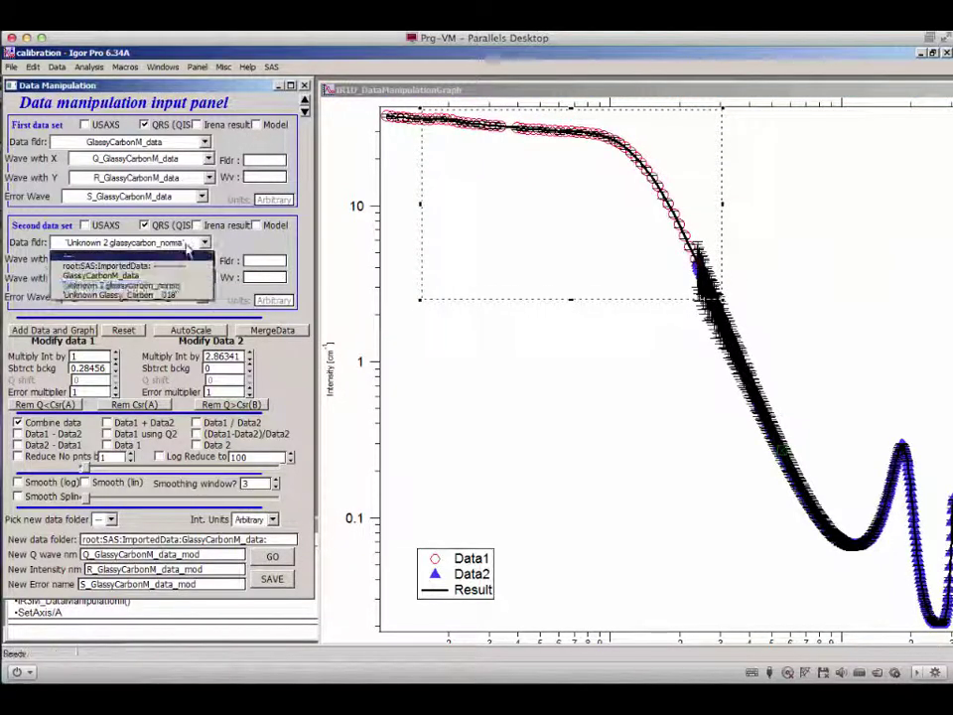
{"action": "left_click", "coordinate": [119, 295]}
{"action": "left_click", "coordinate": [34, 331]}
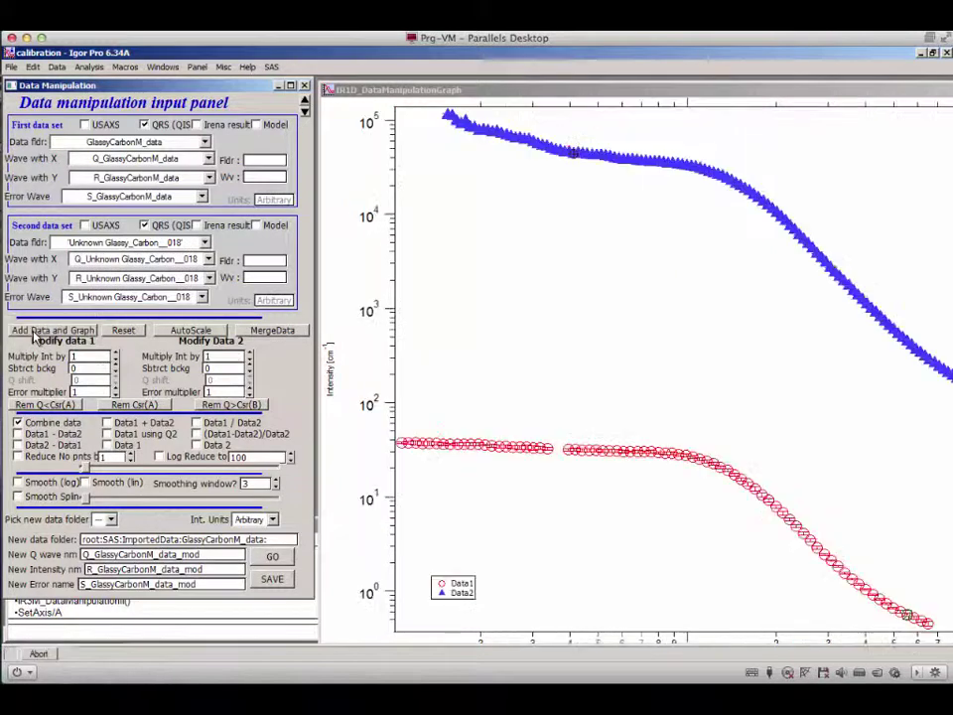
{"action": "left_click_drag", "start_coordinate": [574, 129], "coordinate": [438, 165]}
{"action": "left_click", "coordinate": [643, 245]}
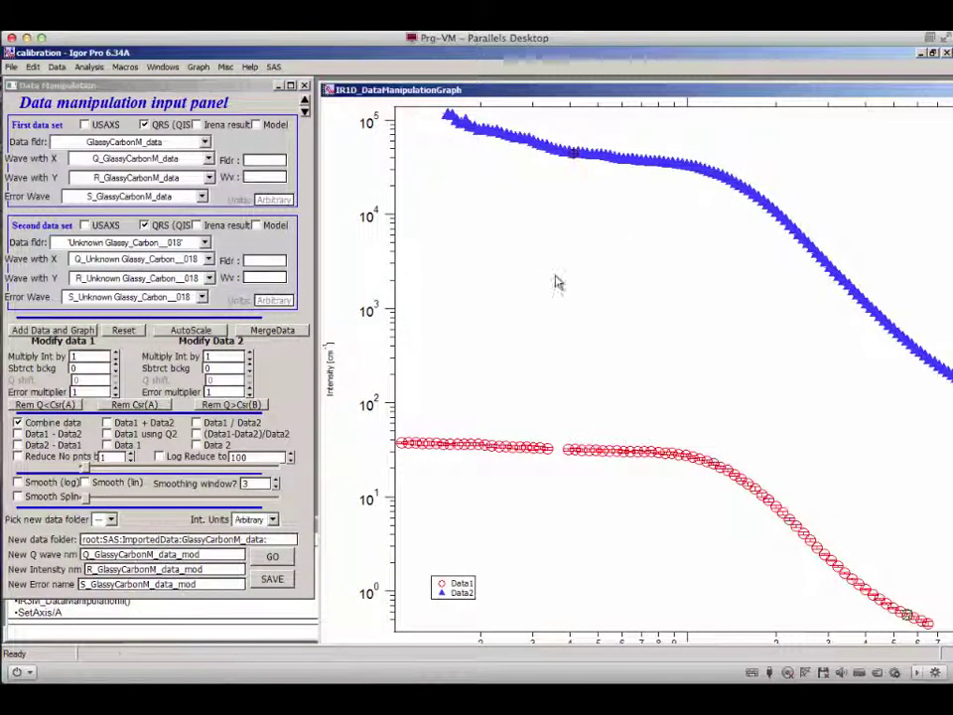
Set the intensity multiplier of Data 2 to 0.0008.
{"action": "left_click", "coordinate": [211, 356]}
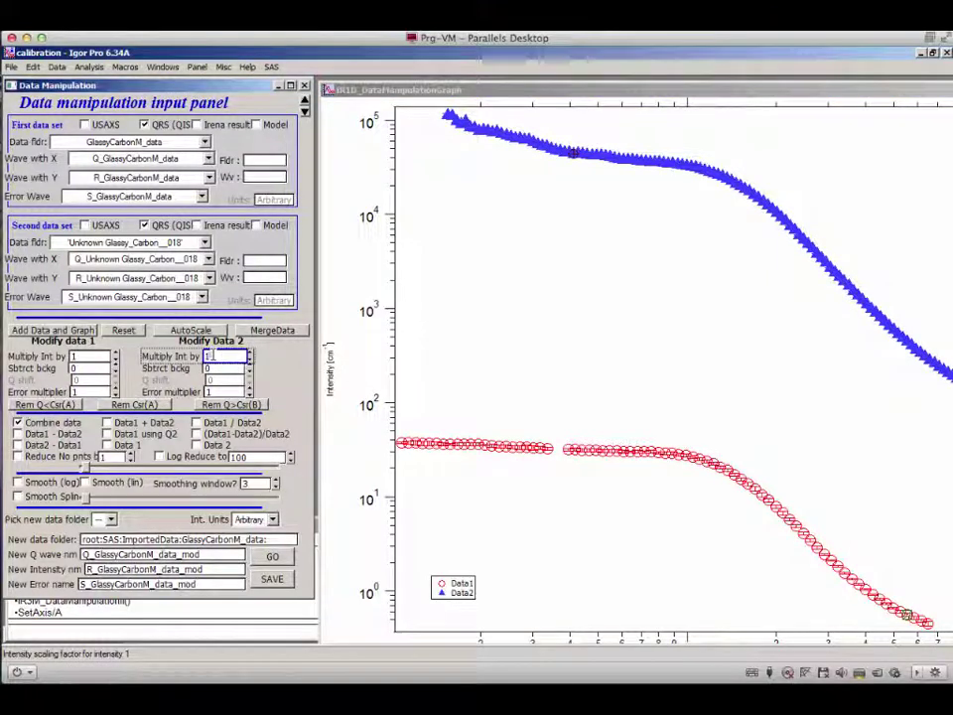
{"action": "type", "text": "0."}
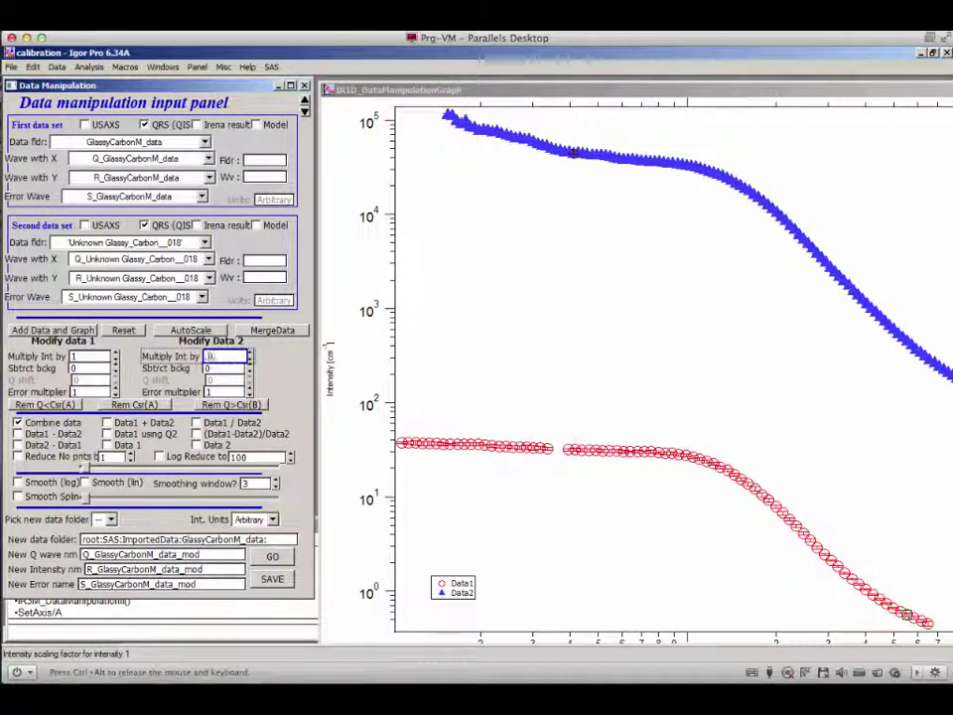
{"action": "type", "text": "00"}
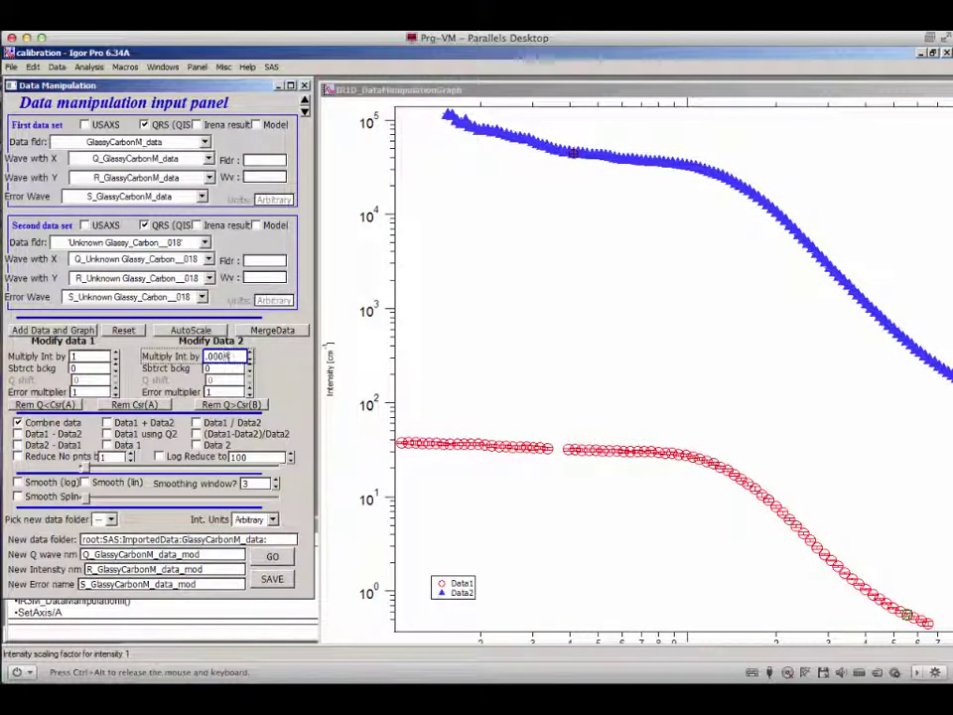
{"action": "type", "text": "8"}
{"action": "key", "text": "Return"}
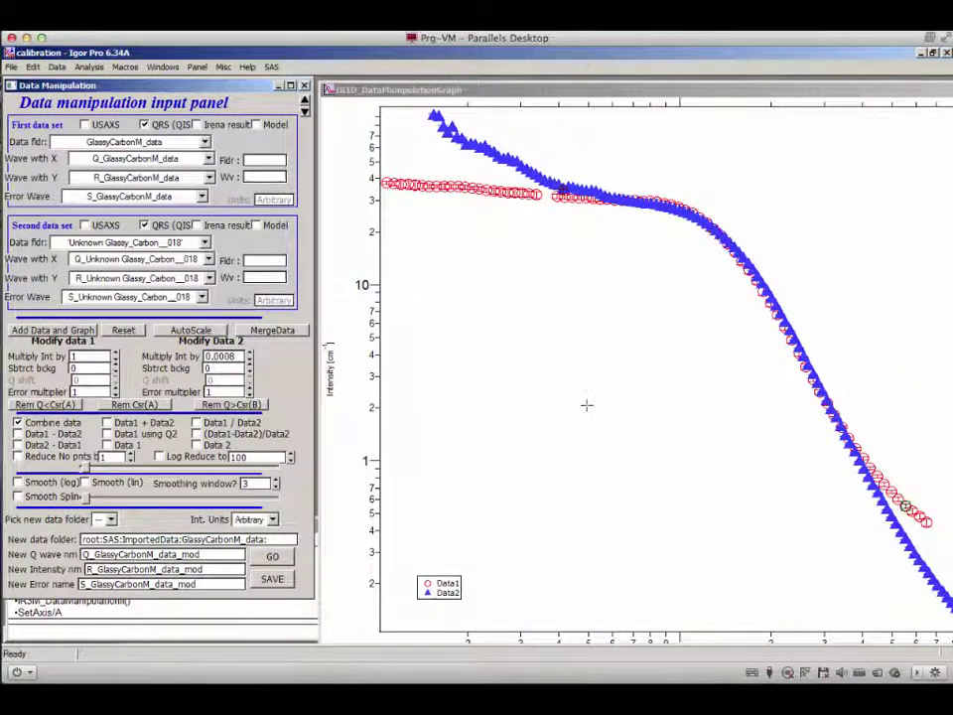
Compare the scaled Data2 curve with the Data1 reference in the low-Q region and along the higher-Q slope.
{"action": "left_click", "coordinate": [616, 211]}
{"action": "left_click_drag", "start_coordinate": [617, 213], "coordinate": [425, 110]}
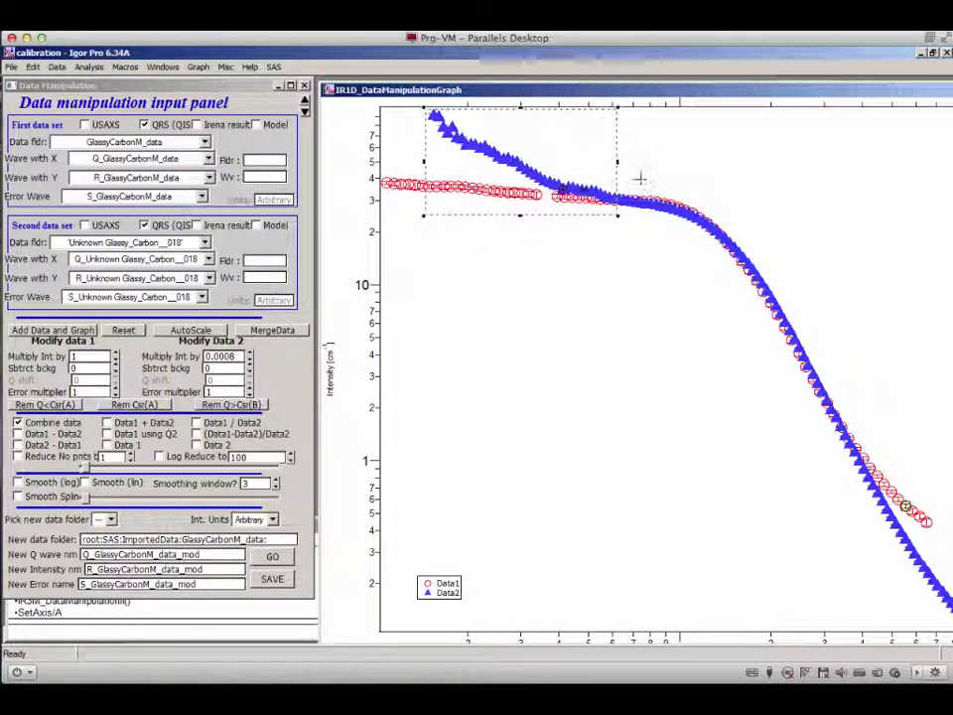
{"action": "left_click", "coordinate": [647, 253]}
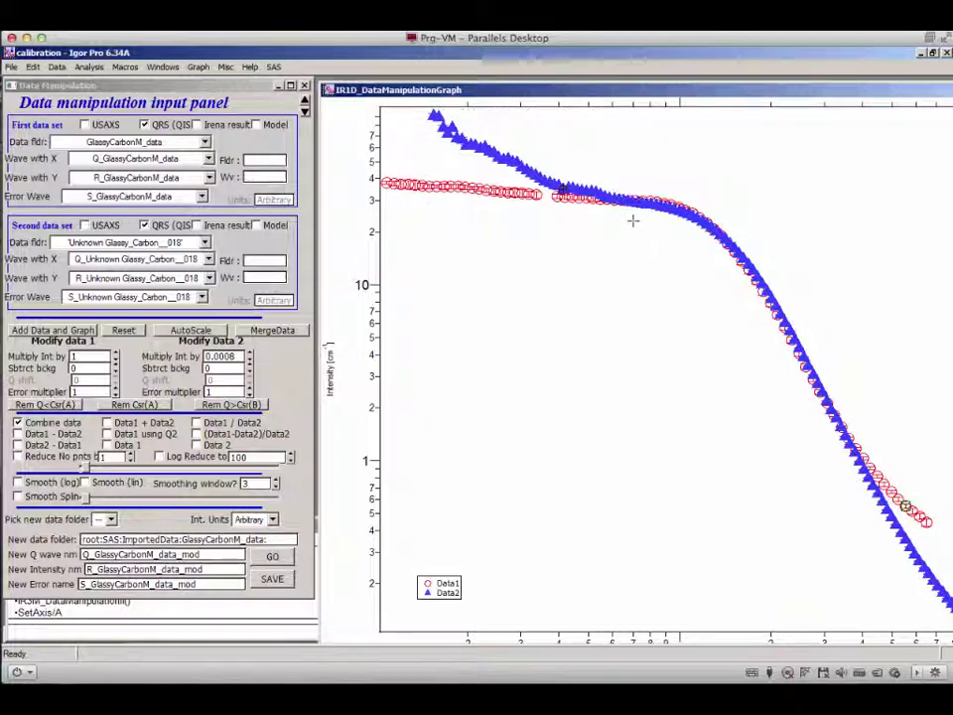
{"action": "left_click_drag", "start_coordinate": [632, 222], "coordinate": [623, 199]}
{"action": "left_click", "coordinate": [657, 224]}
{"action": "left_click_drag", "start_coordinate": [631, 169], "coordinate": [942, 591]}
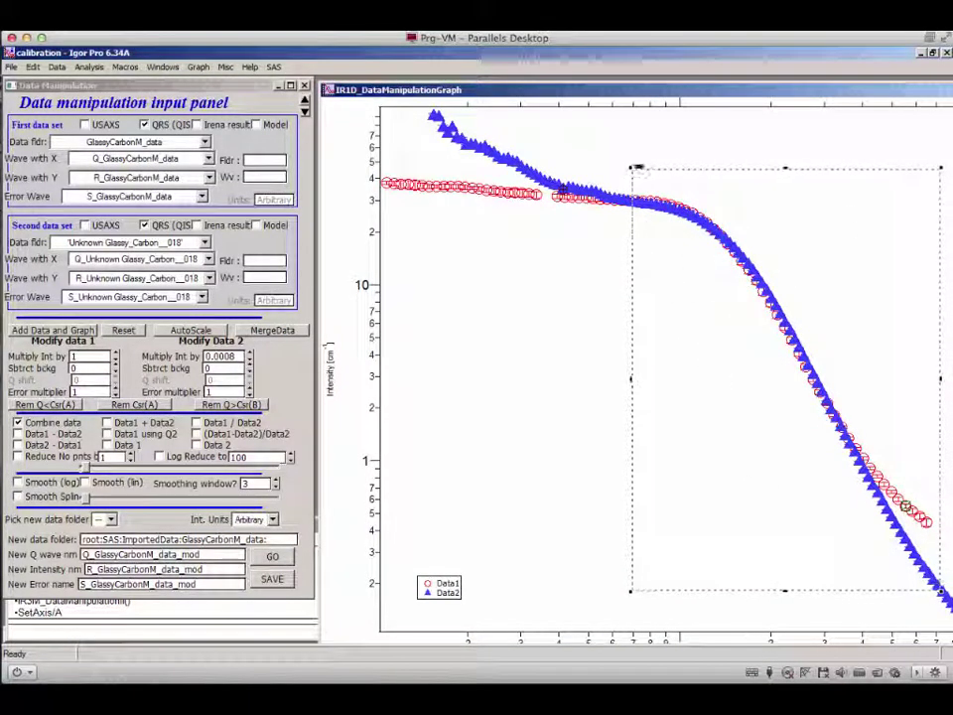
{"action": "left_click_drag", "start_coordinate": [631, 168], "coordinate": [624, 166]}
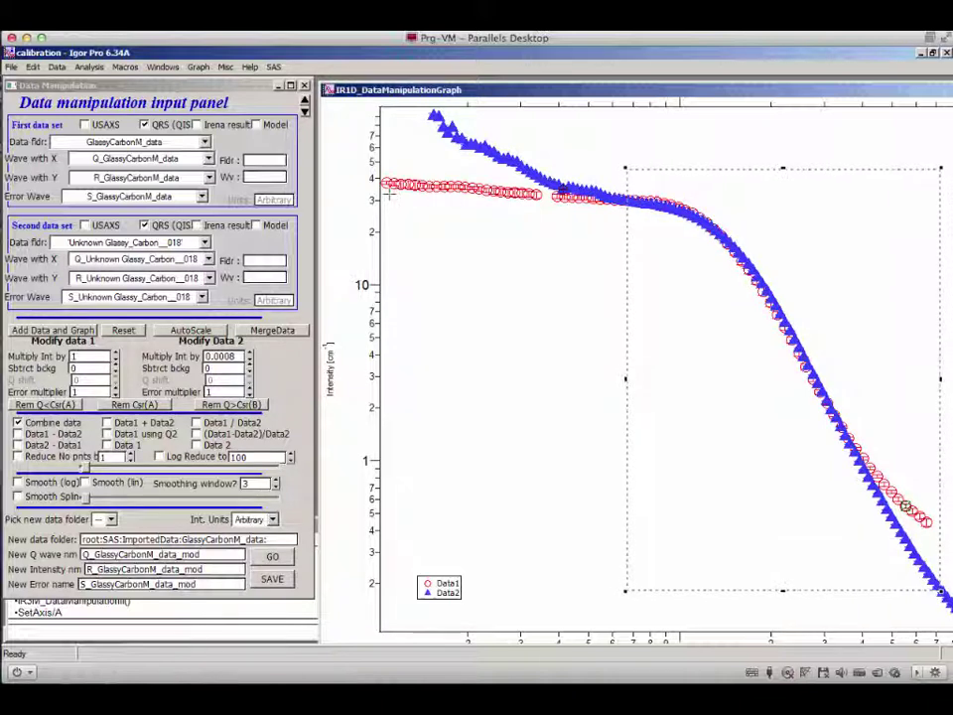
{"action": "left_click_drag", "start_coordinate": [427, 87], "coordinate": [421, 76]}
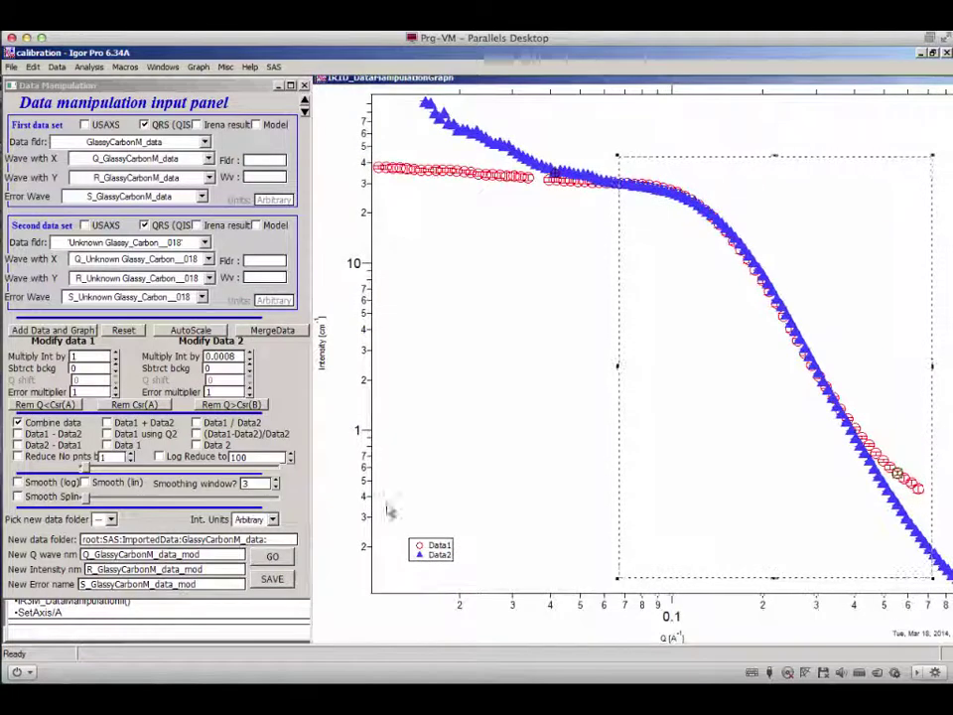
{"action": "left_click", "coordinate": [382, 593]}
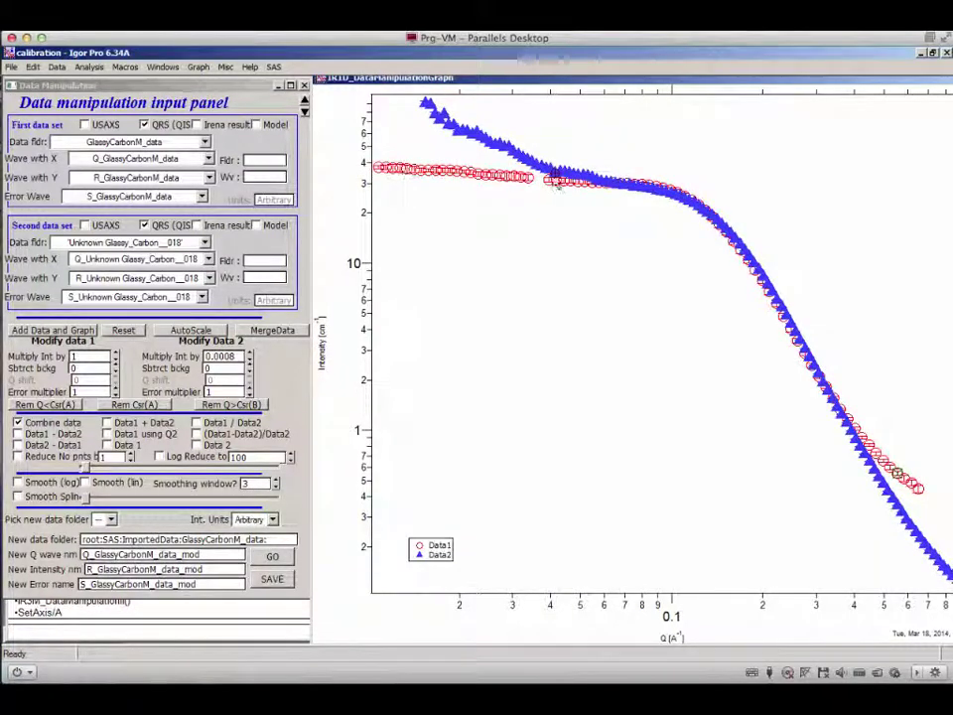
{"action": "left_click_drag", "start_coordinate": [561, 156], "coordinate": [416, 91]}
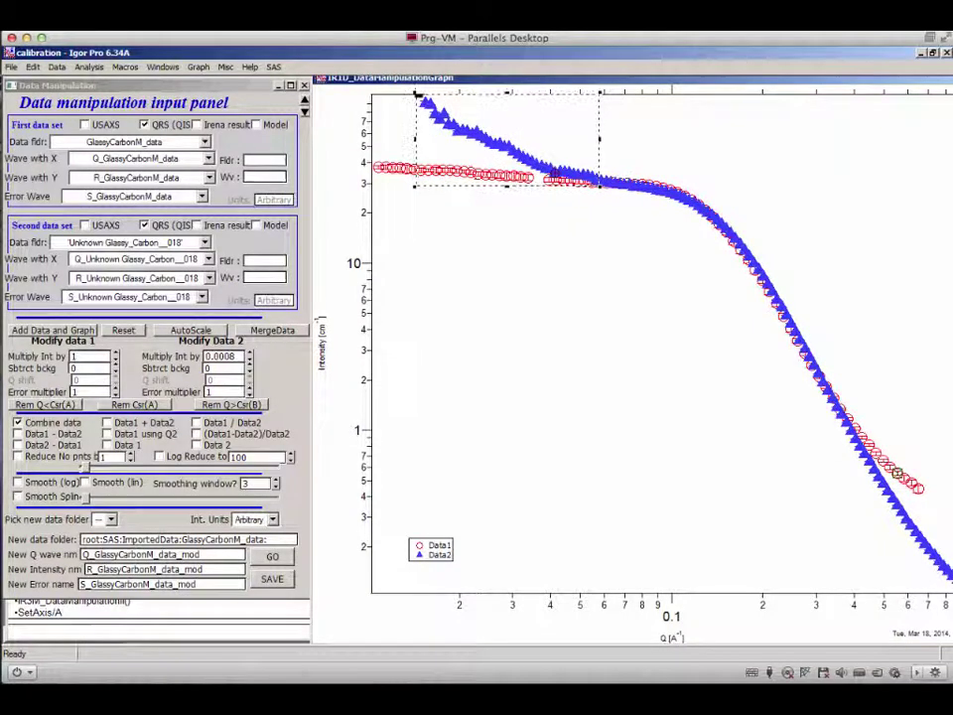
{"action": "left_click_drag", "start_coordinate": [603, 196], "coordinate": [606, 189]}
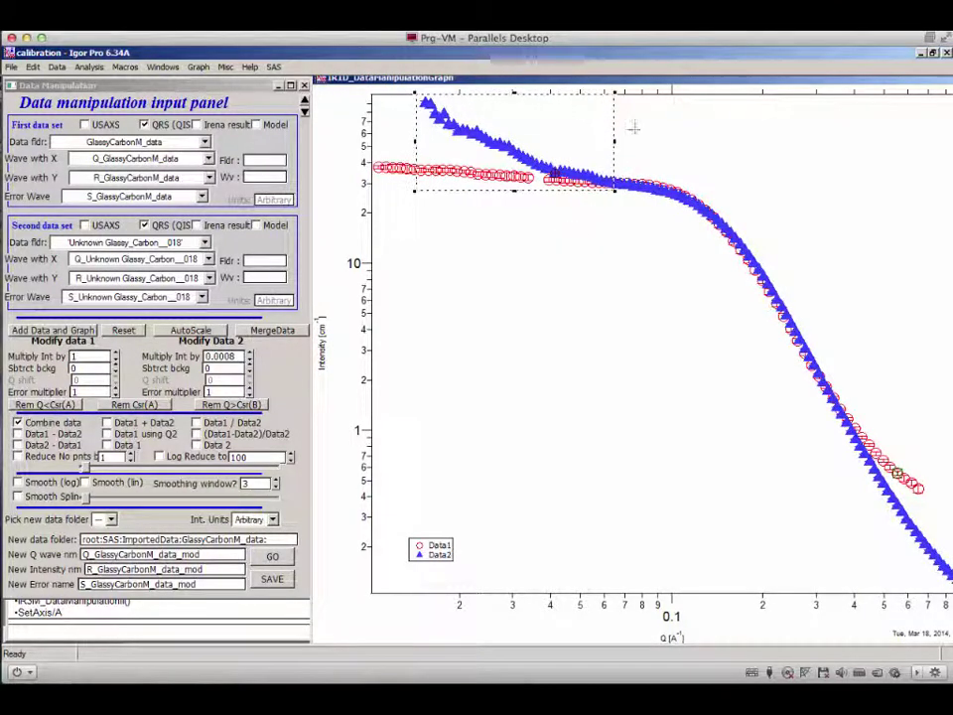
{"action": "left_click_drag", "start_coordinate": [667, 80], "coordinate": [670, 95]}
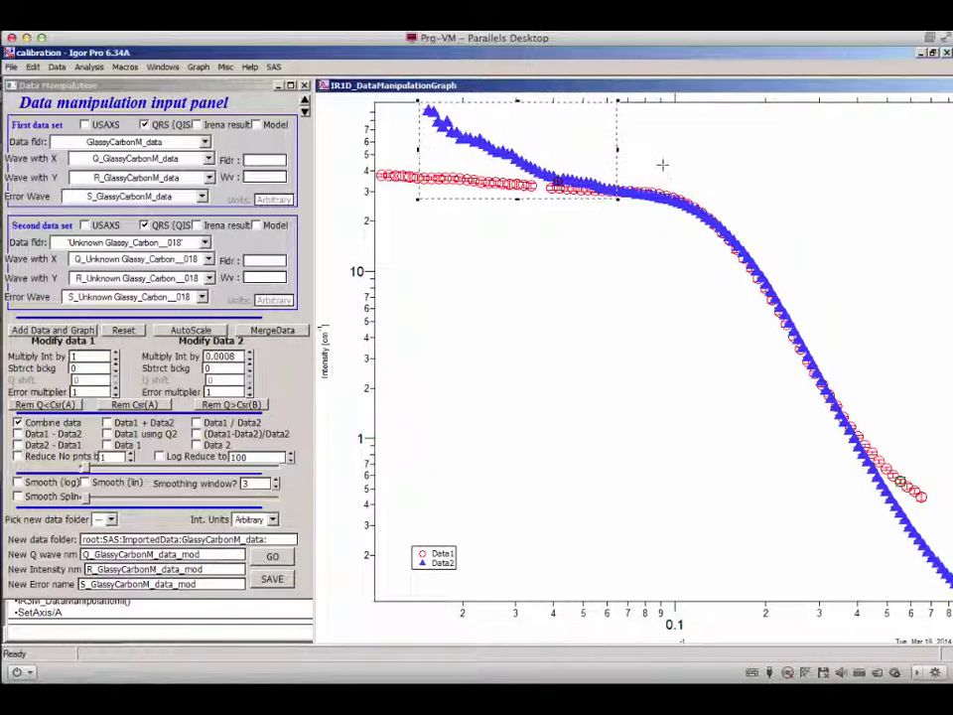
{"action": "left_click_drag", "start_coordinate": [479, 111], "coordinate": [418, 100]}
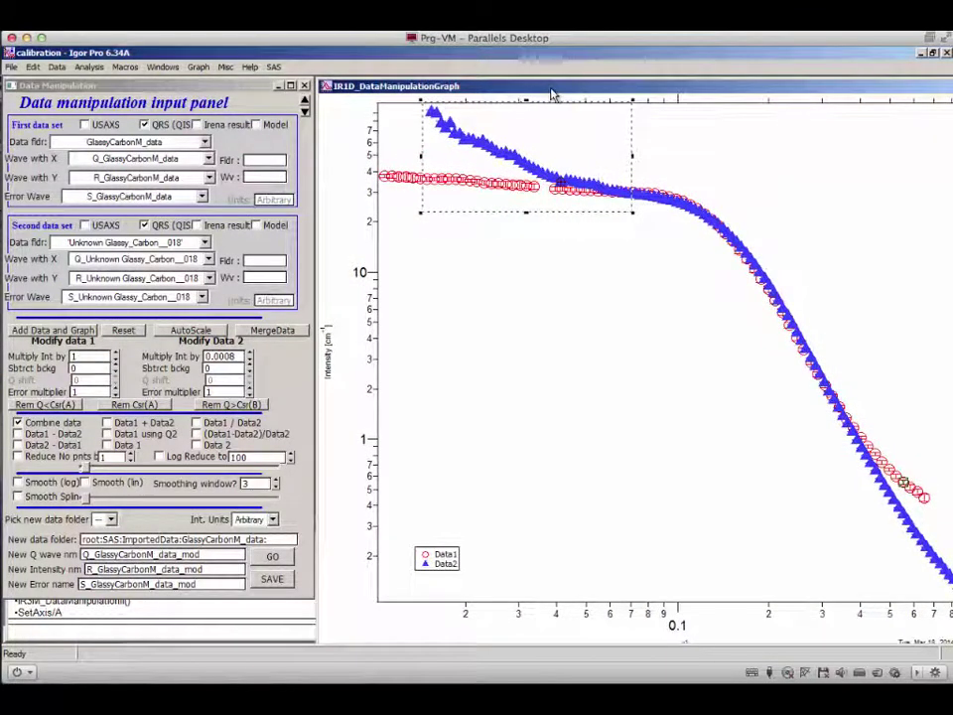
Select Data 2's intensity multiplier value and open the ASCII data import.
{"action": "left_click", "coordinate": [221, 355]}
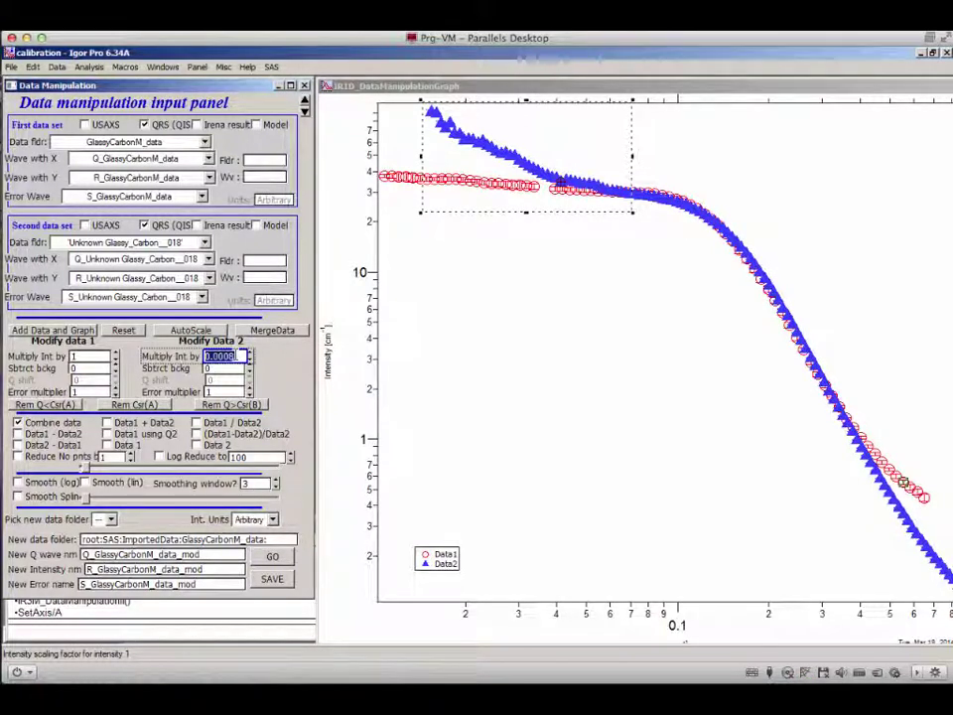
{"action": "left_click", "coordinate": [271, 66]}
{"action": "mouse_move", "coordinate": [372, 81]}
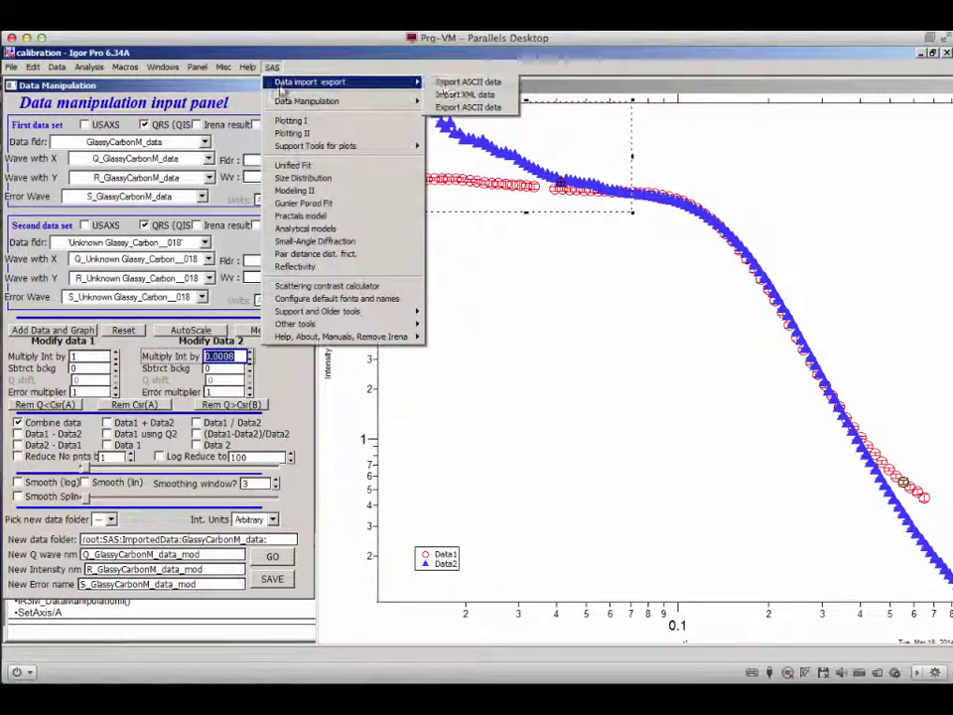
{"action": "left_click", "coordinate": [476, 83]}
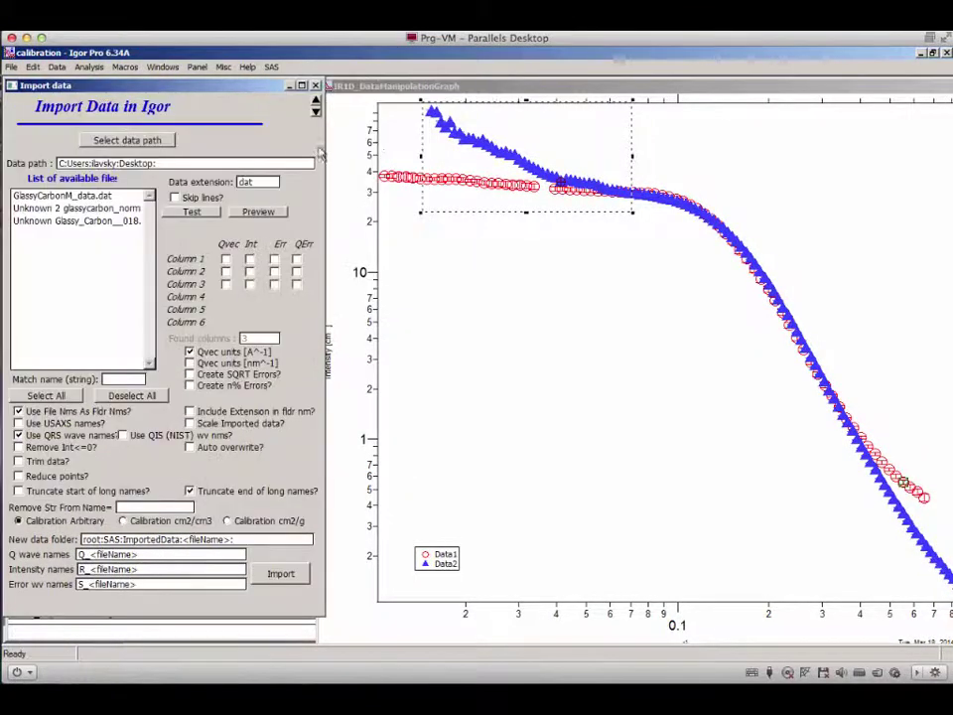
Select the Unknown Glassy_Carbon__018 file, enable scaling of imported data with a factor of 0.0008, and try to import it.
{"action": "left_click", "coordinate": [122, 222]}
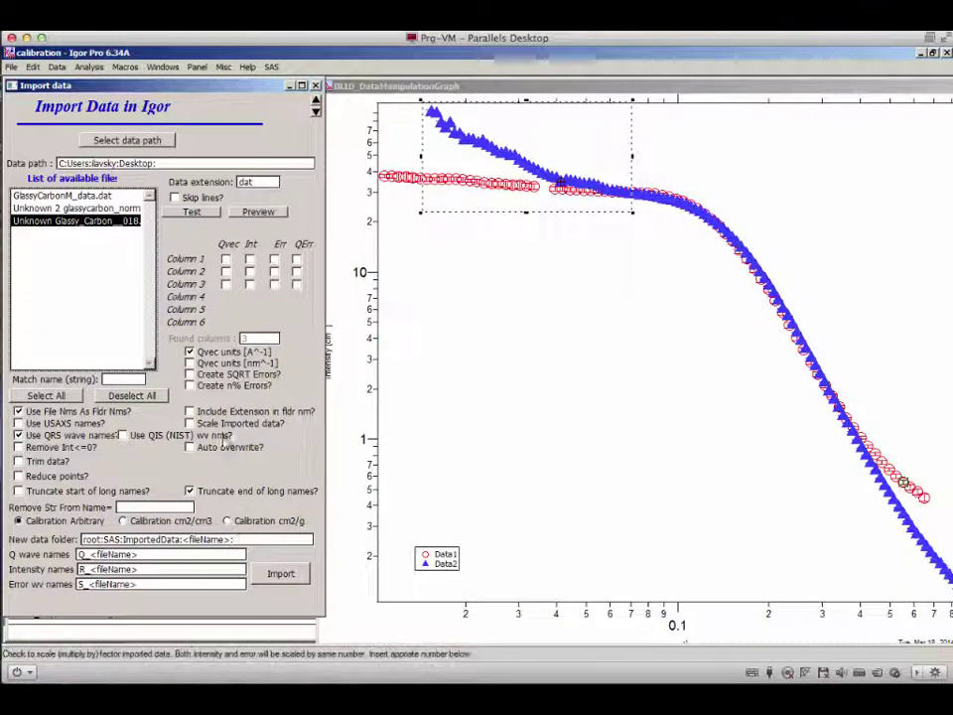
{"action": "left_click", "coordinate": [190, 423]}
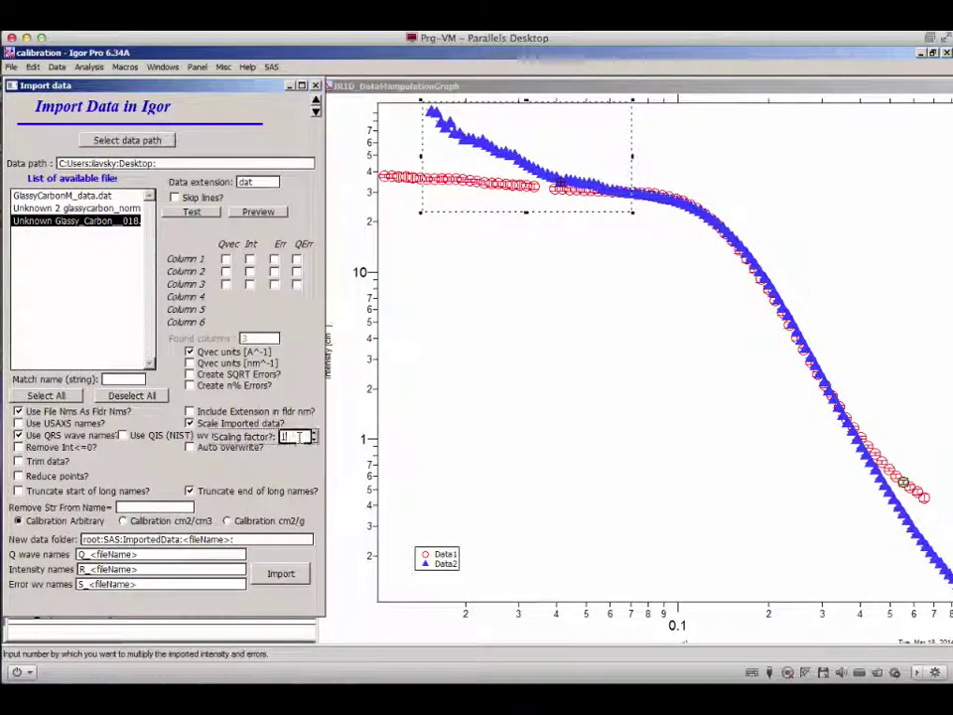
{"action": "double_click", "coordinate": [298, 437]}
{"action": "type", "text": "0.0008"}
{"action": "left_click", "coordinate": [288, 578]}
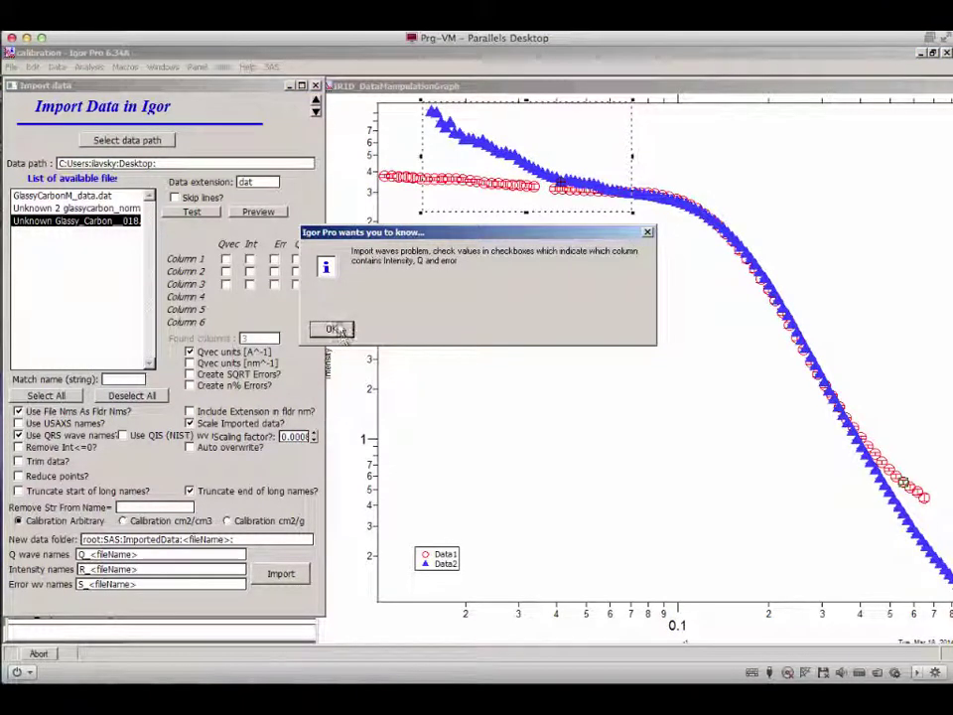
{"action": "left_click", "coordinate": [338, 331]}
Assign column 1 to Qvec, column 2 to Int and column 3 to Err, and import the file, overwriting the existing data.
{"action": "left_click", "coordinate": [227, 259]}
{"action": "left_click", "coordinate": [249, 272]}
{"action": "left_click", "coordinate": [274, 284]}
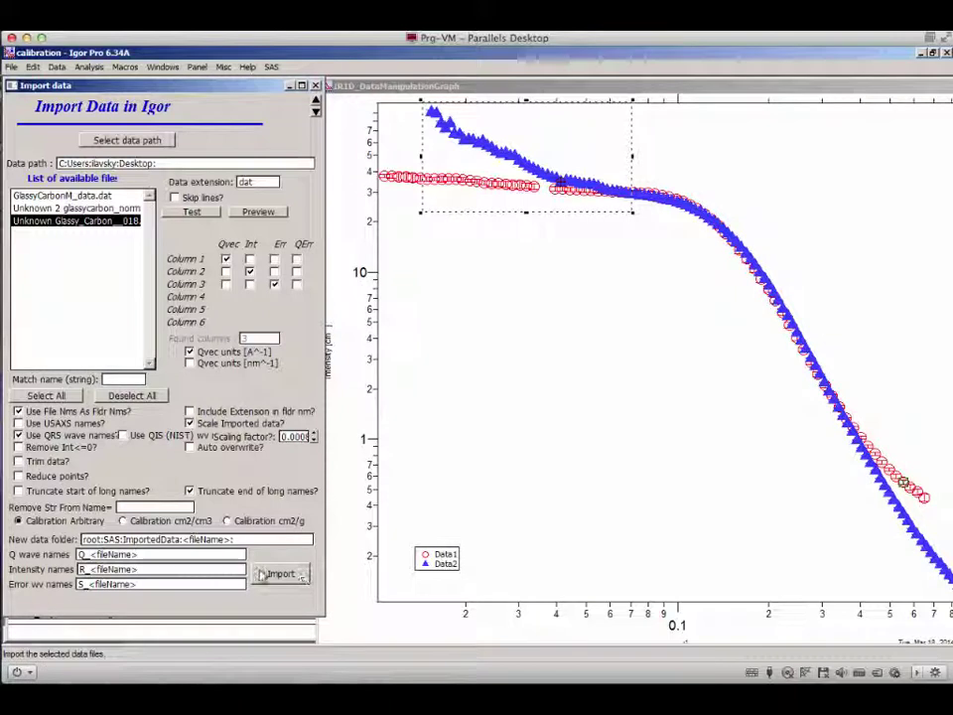
{"action": "left_click", "coordinate": [279, 573]}
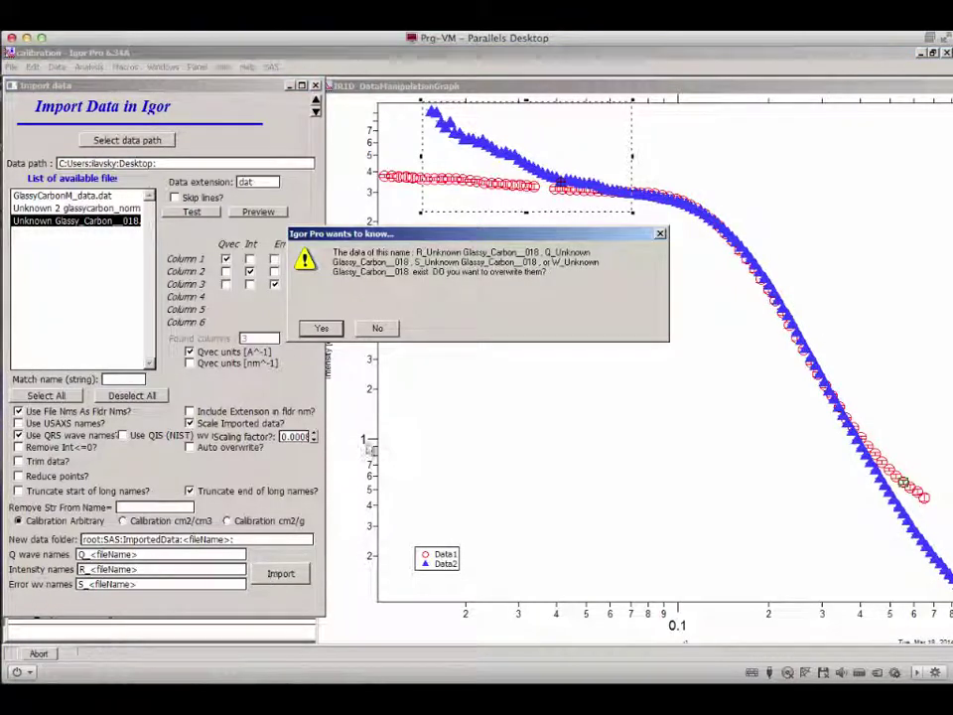
{"action": "left_click", "coordinate": [322, 329]}
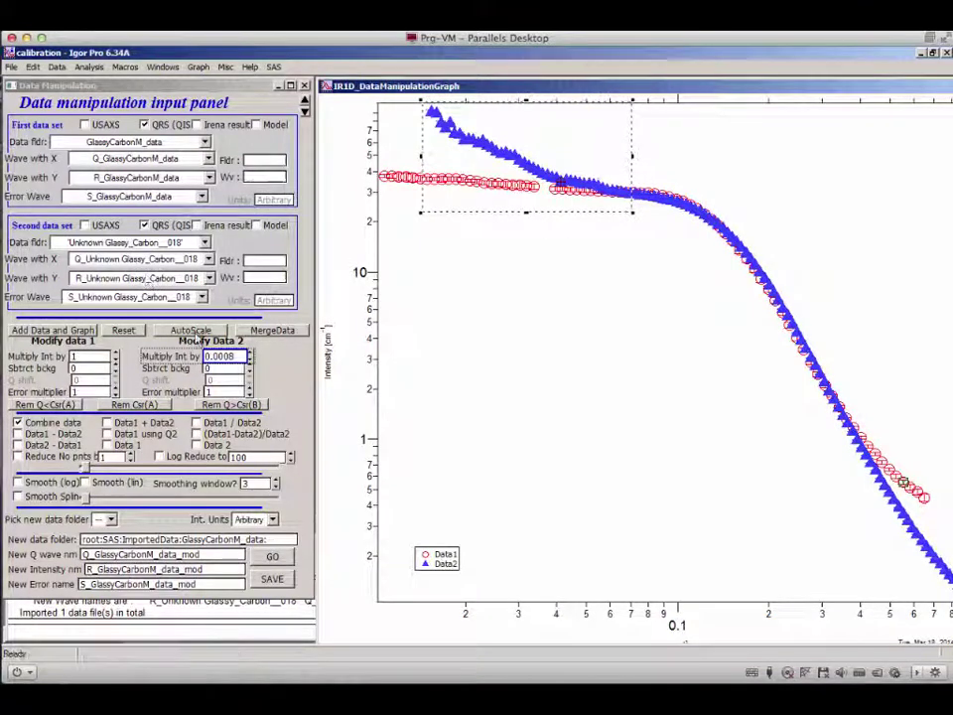
Add and graph the re-imported data against the GlassyCarbonM_data reference and check Data 2's intensity multiplier.
{"action": "left_click", "coordinate": [52, 330]}
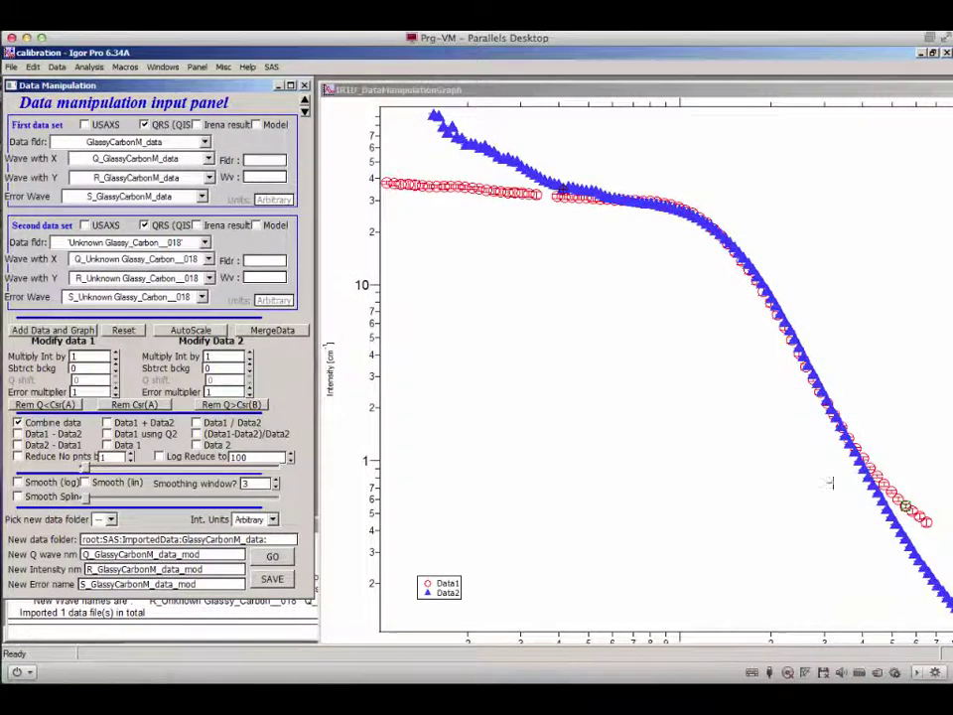
{"action": "left_click", "coordinate": [213, 356]}
{"action": "double_click", "coordinate": [211, 356]}
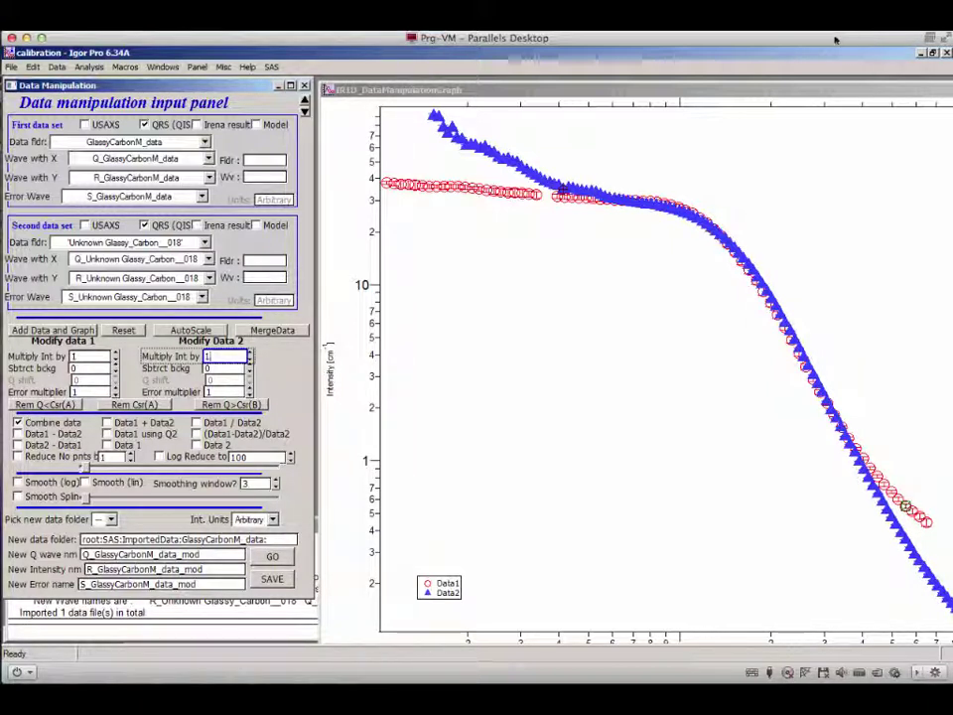
Run Irena's update check, review the installed and web versions and the manuscripts to cite, and close the window.
{"action": "left_click", "coordinate": [272, 66]}
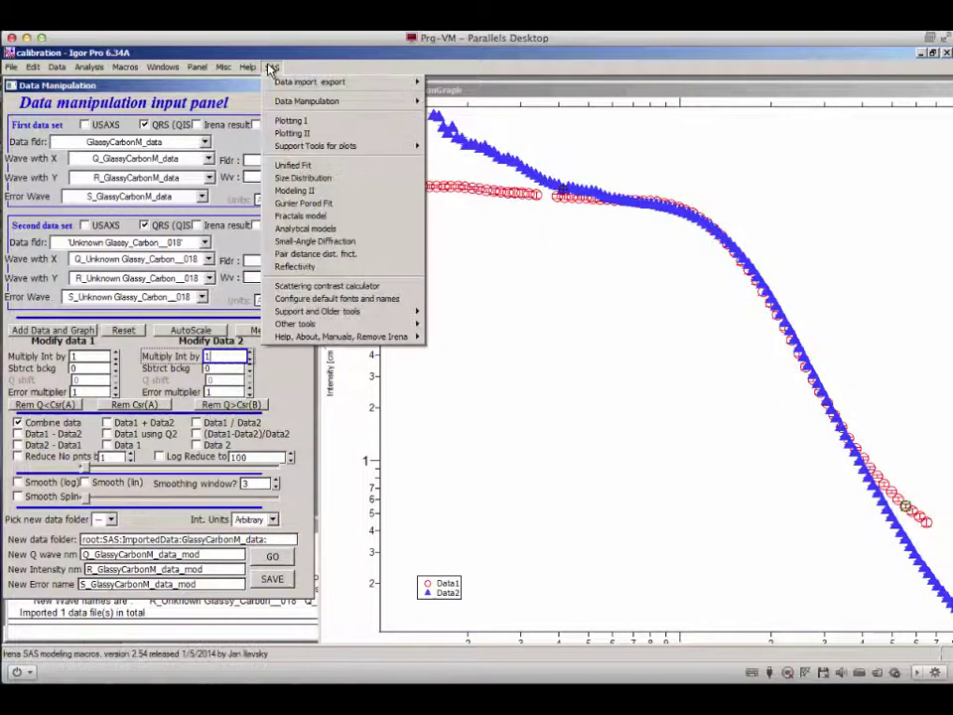
{"action": "mouse_move", "coordinate": [372, 342]}
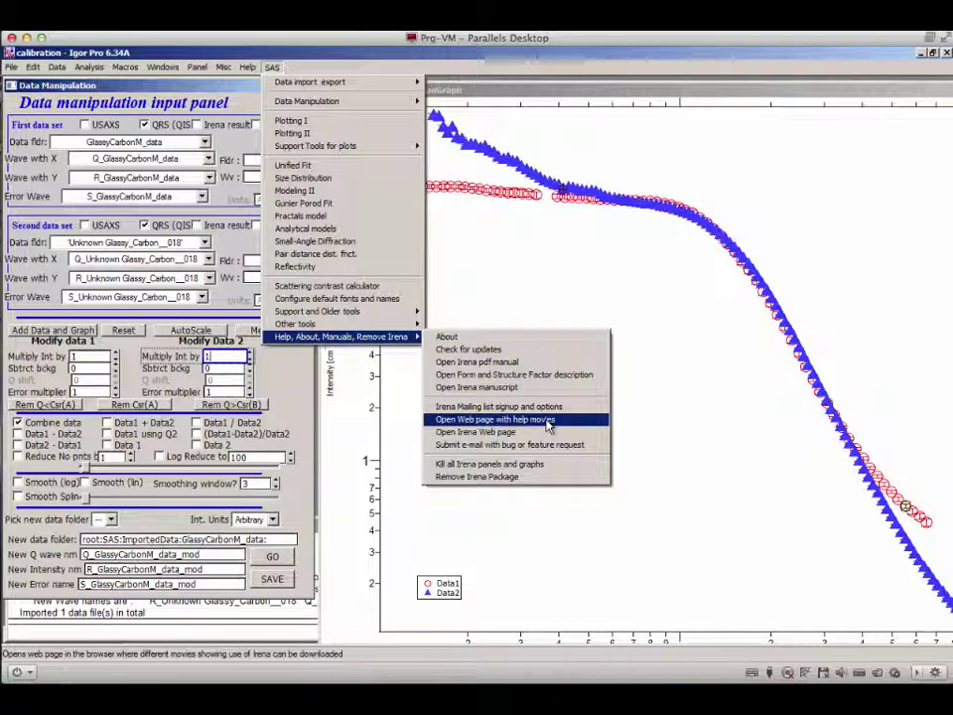
{"action": "left_click", "coordinate": [550, 350]}
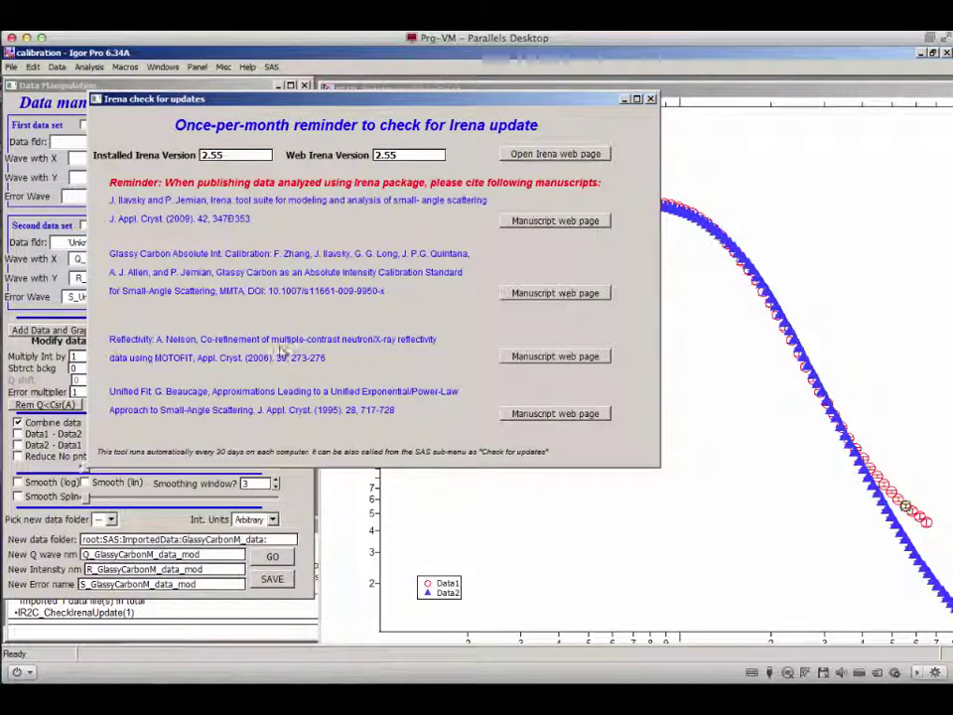
{"action": "left_click", "coordinate": [652, 99]}
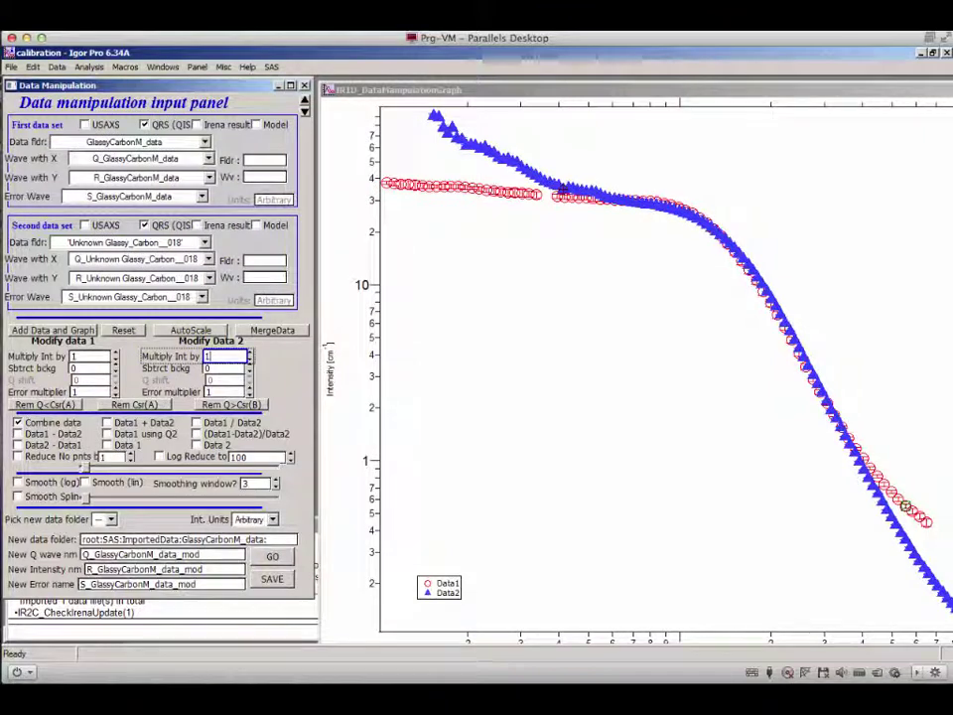